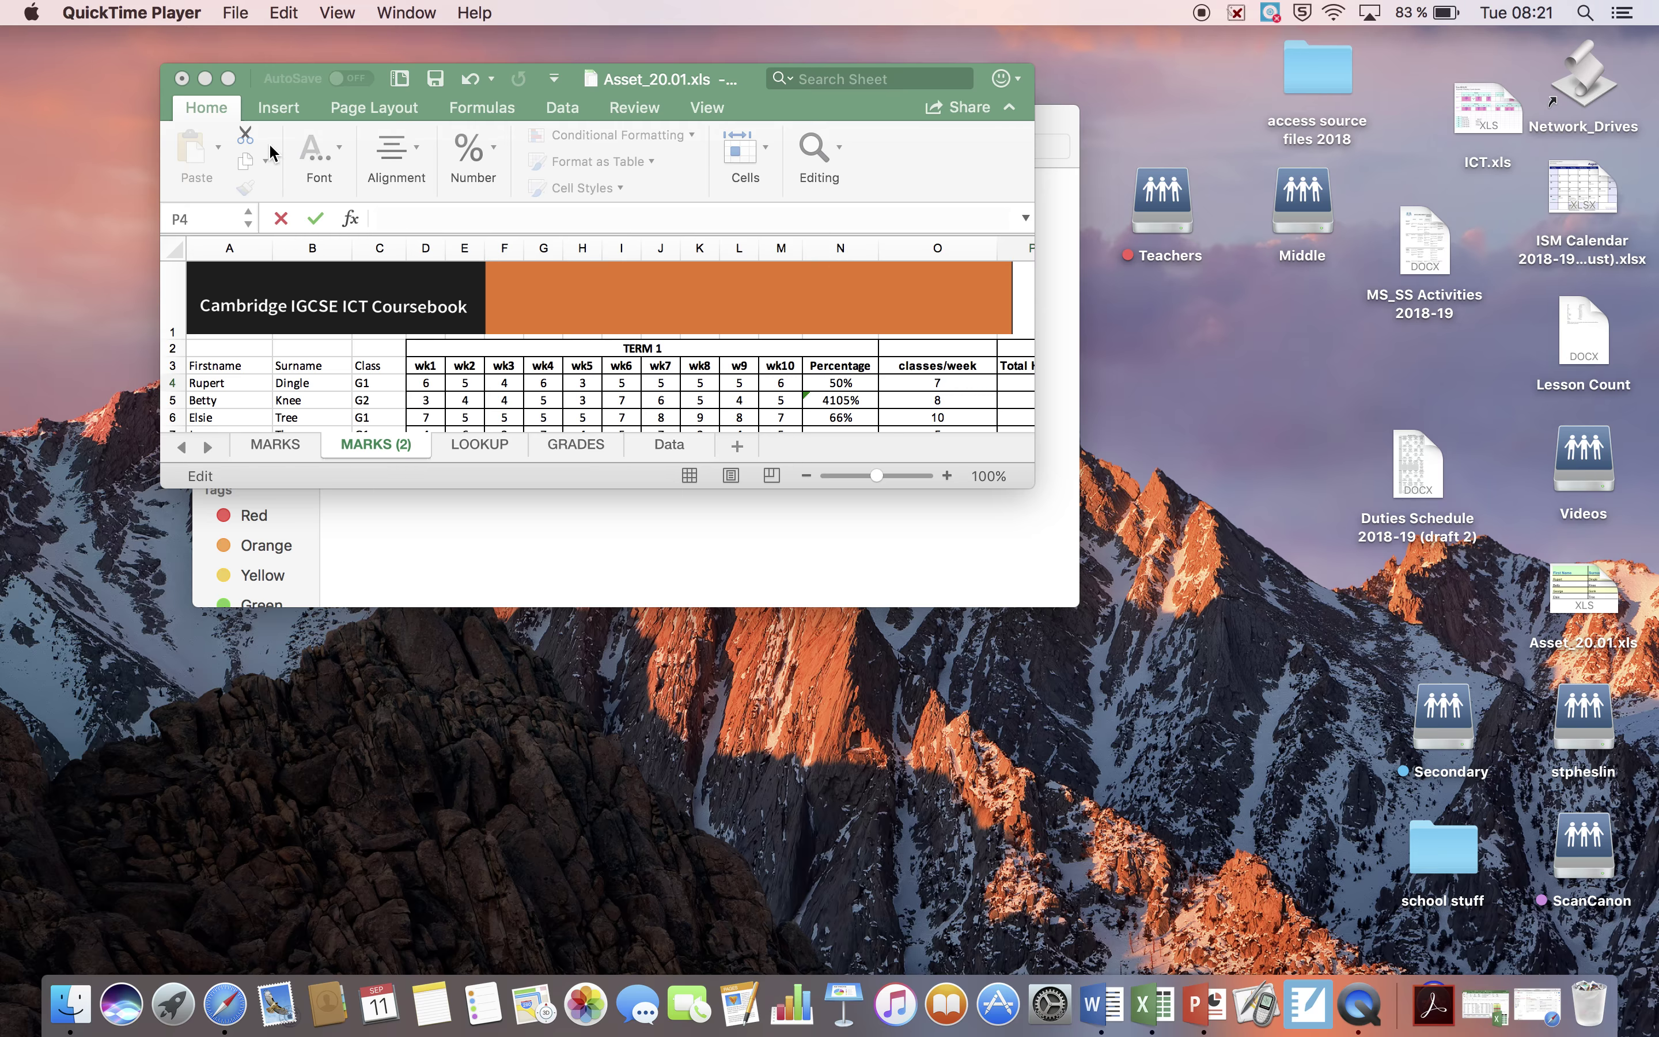
Expand the workbook window to full screen and enter "This is Year 10" in cell Q1
{"action": "left_click", "coordinate": [228, 78]}
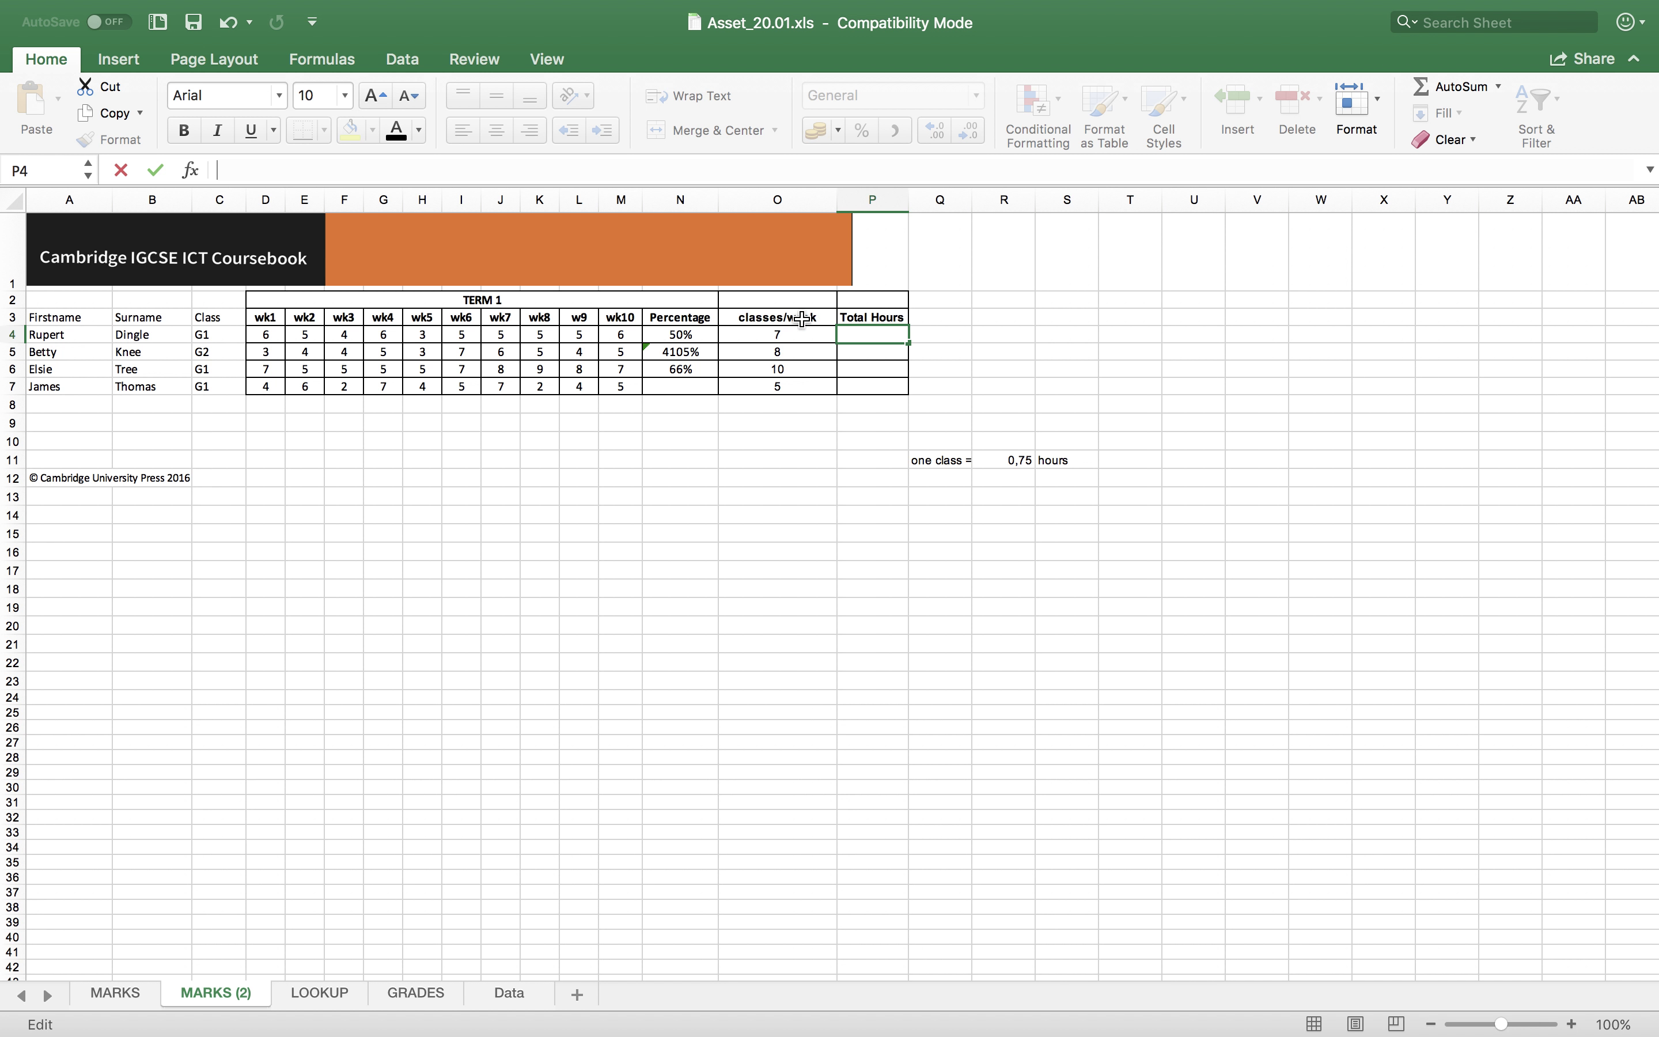
{"action": "left_click", "coordinate": [891, 339]}
{"action": "left_click", "coordinate": [901, 268]}
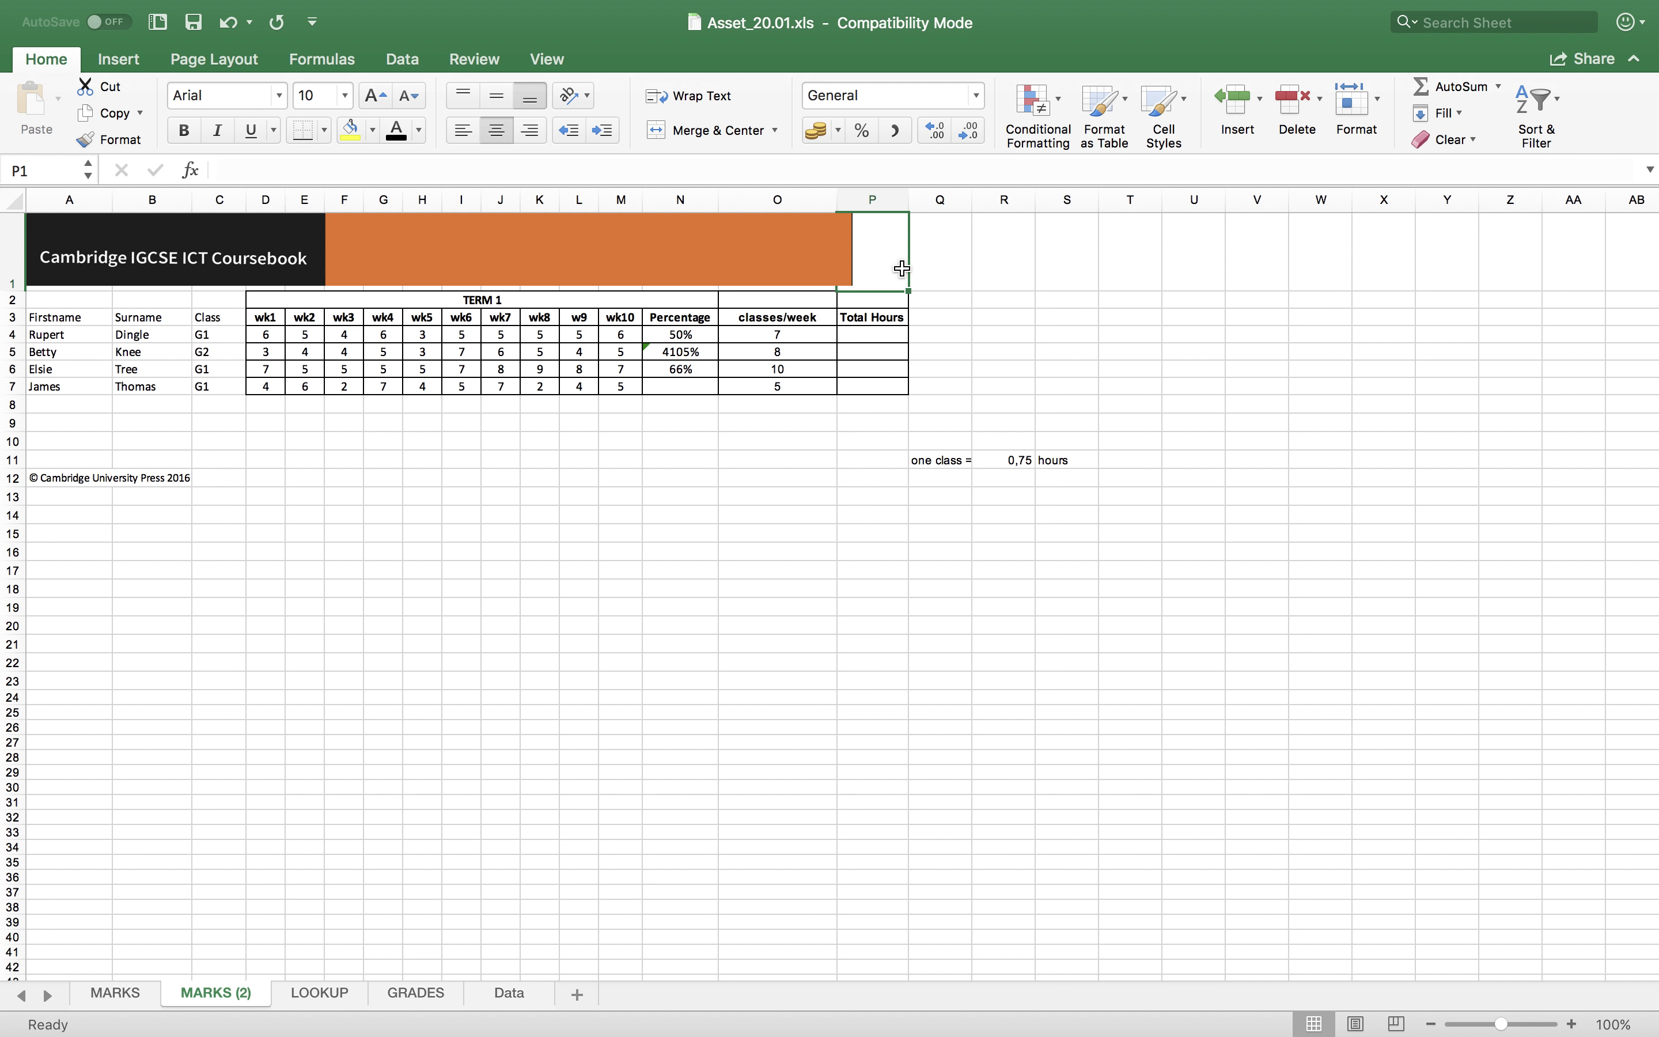
{"action": "left_click", "coordinate": [940, 267]}
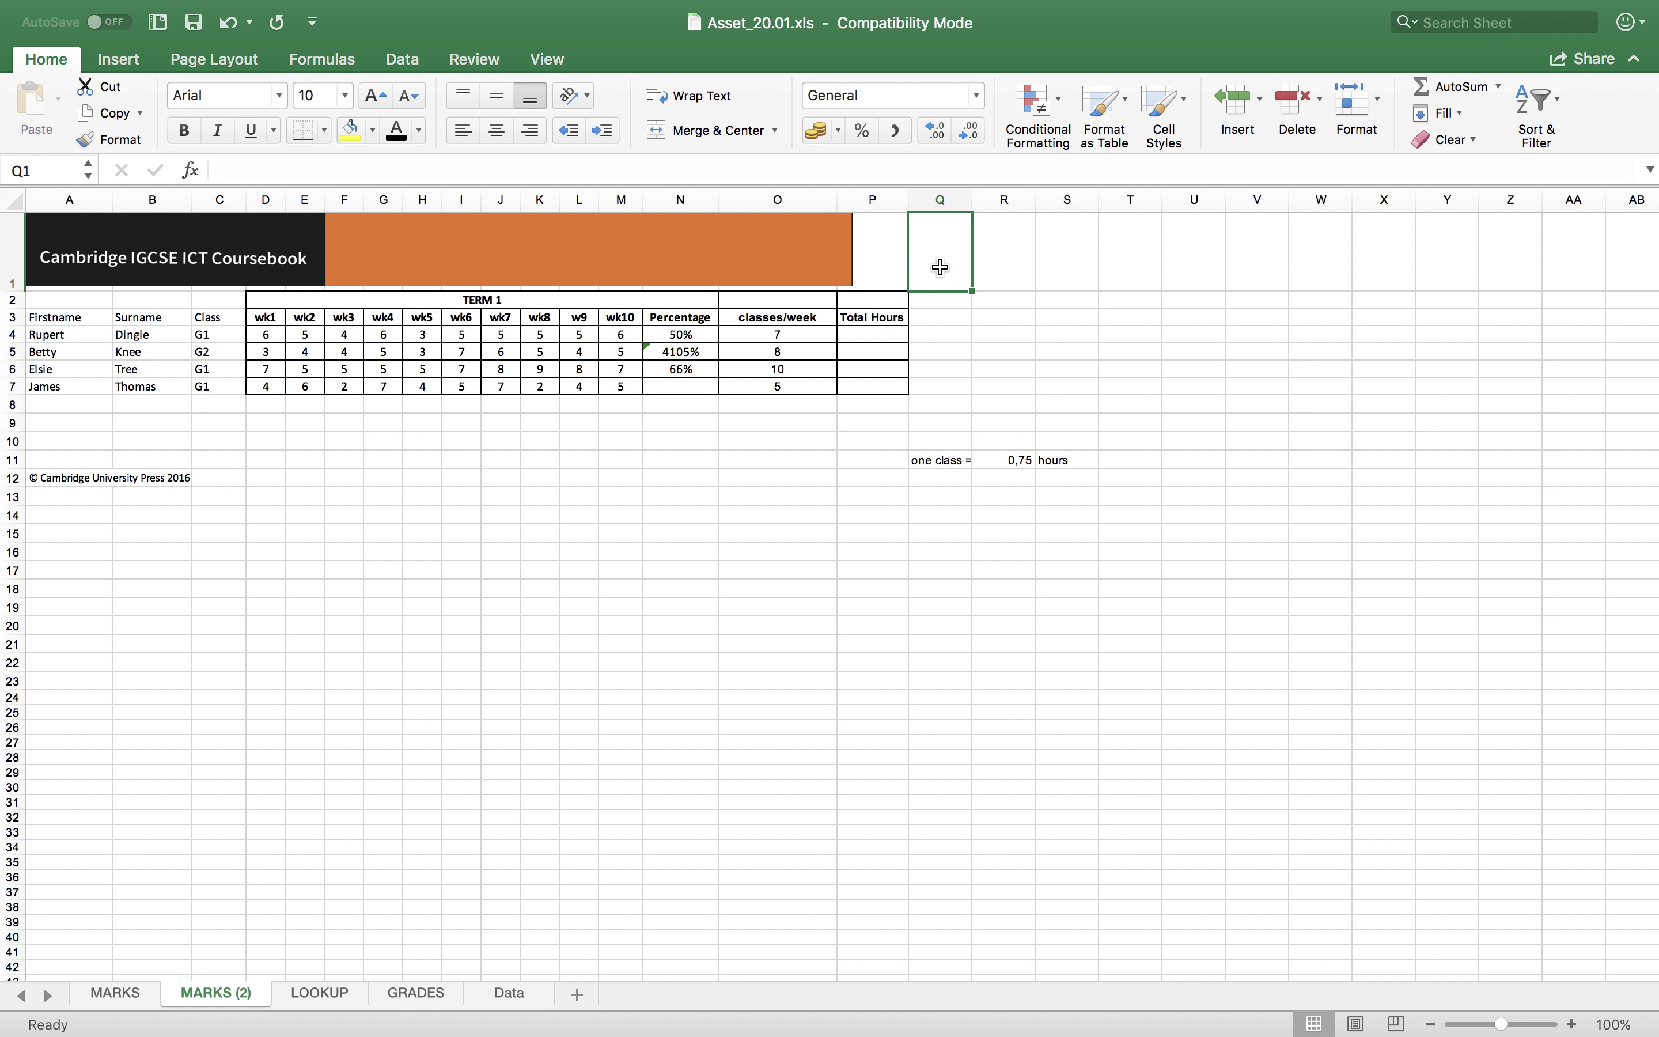
{"action": "type", "text": "This is Yeare"}
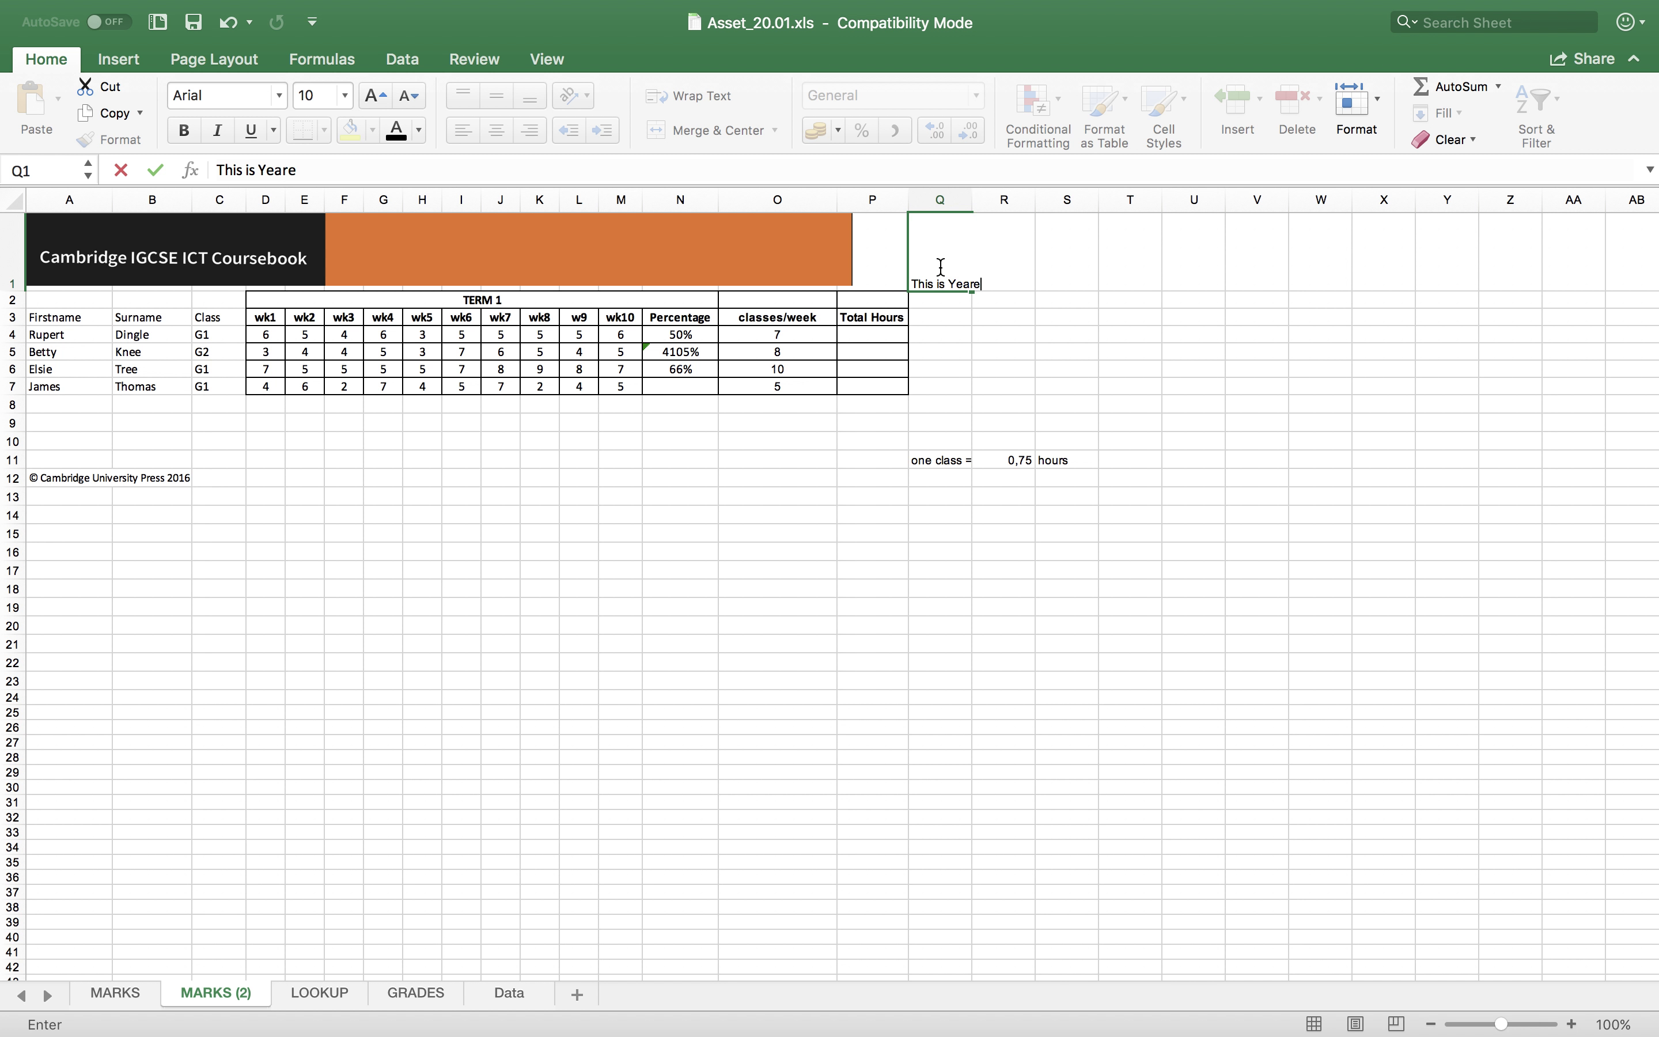
{"action": "key", "text": "BackSpace"}
{"action": "type", "text": "10"}
{"action": "key", "text": "Return"}
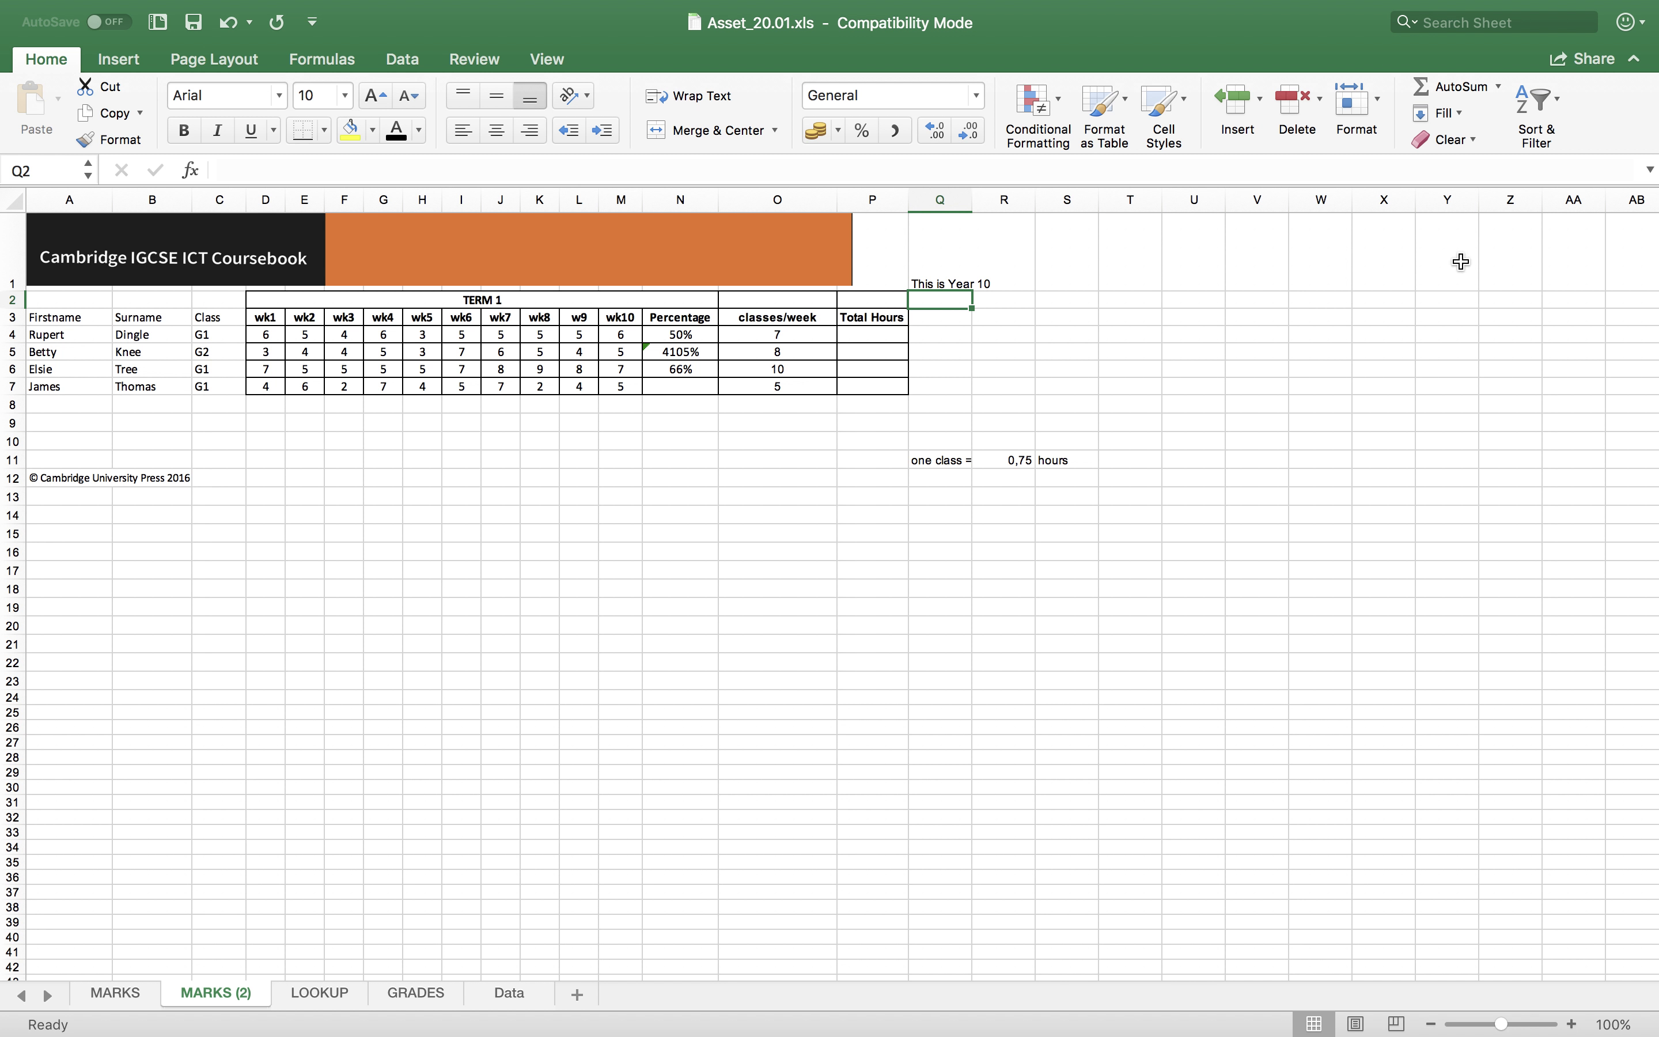
Merge and center cells Q1 to W1 containing the "This is Year 10" heading
{"action": "left_click", "coordinate": [964, 267]}
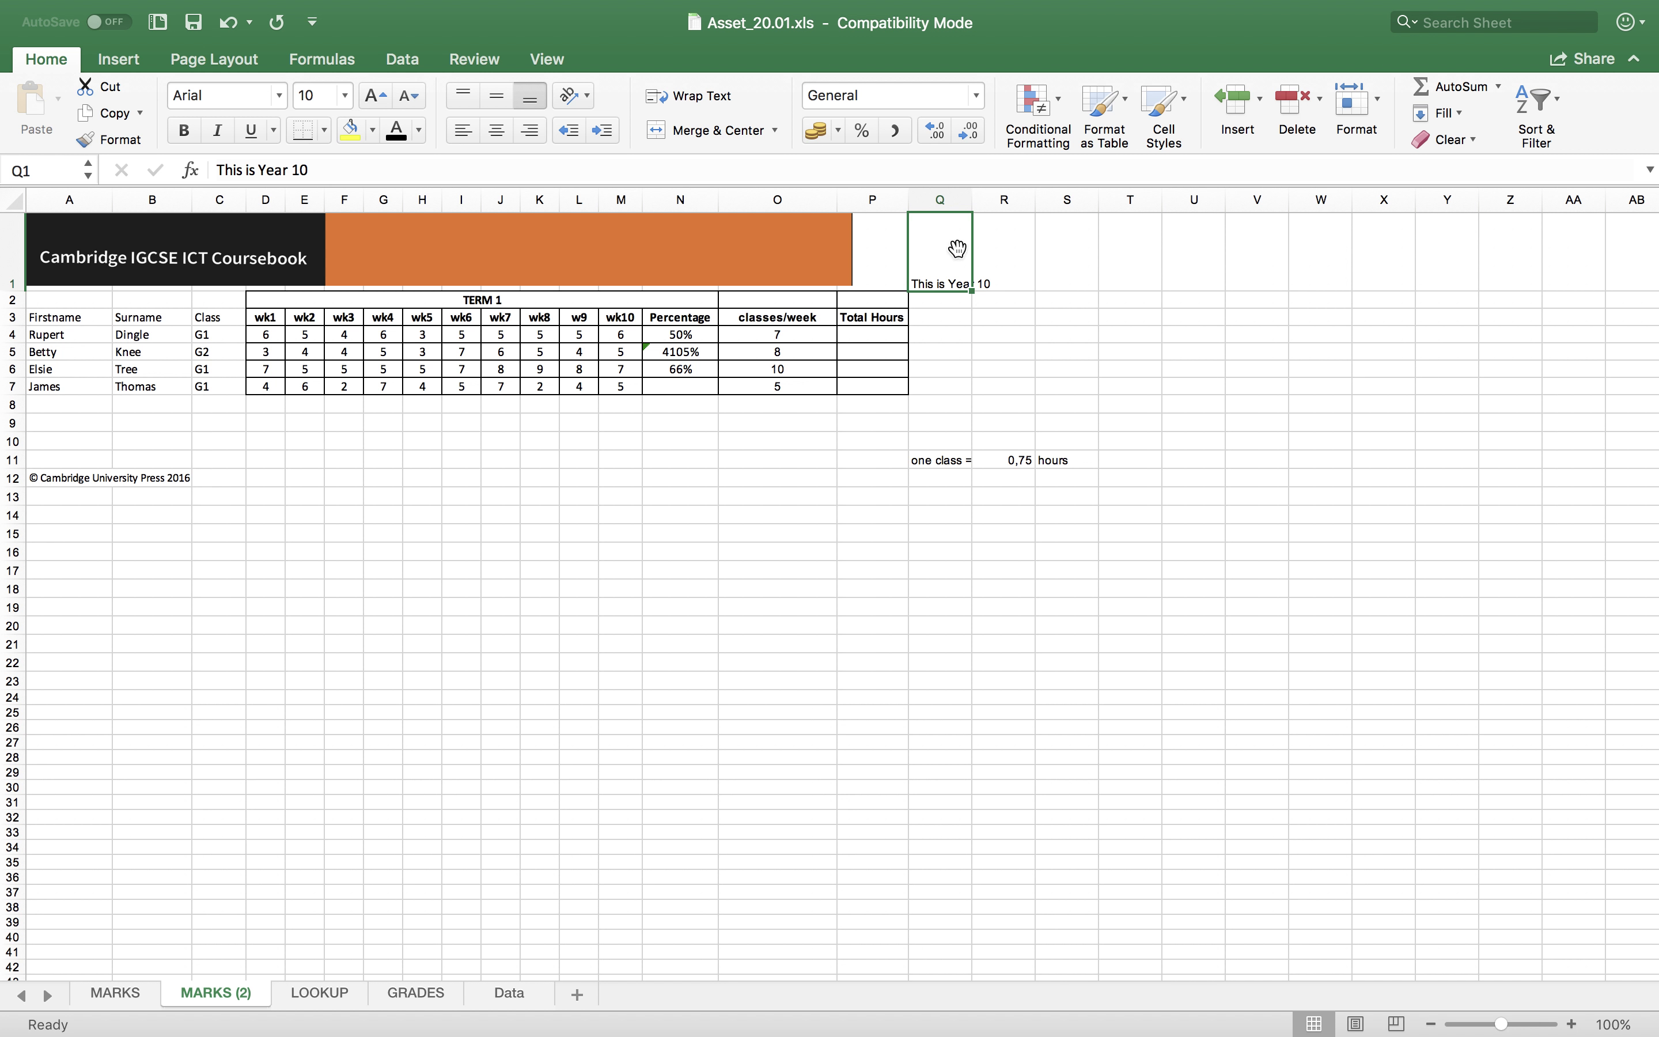
{"action": "left_click_drag", "start_coordinate": [959, 250], "coordinate": [1293, 280]}
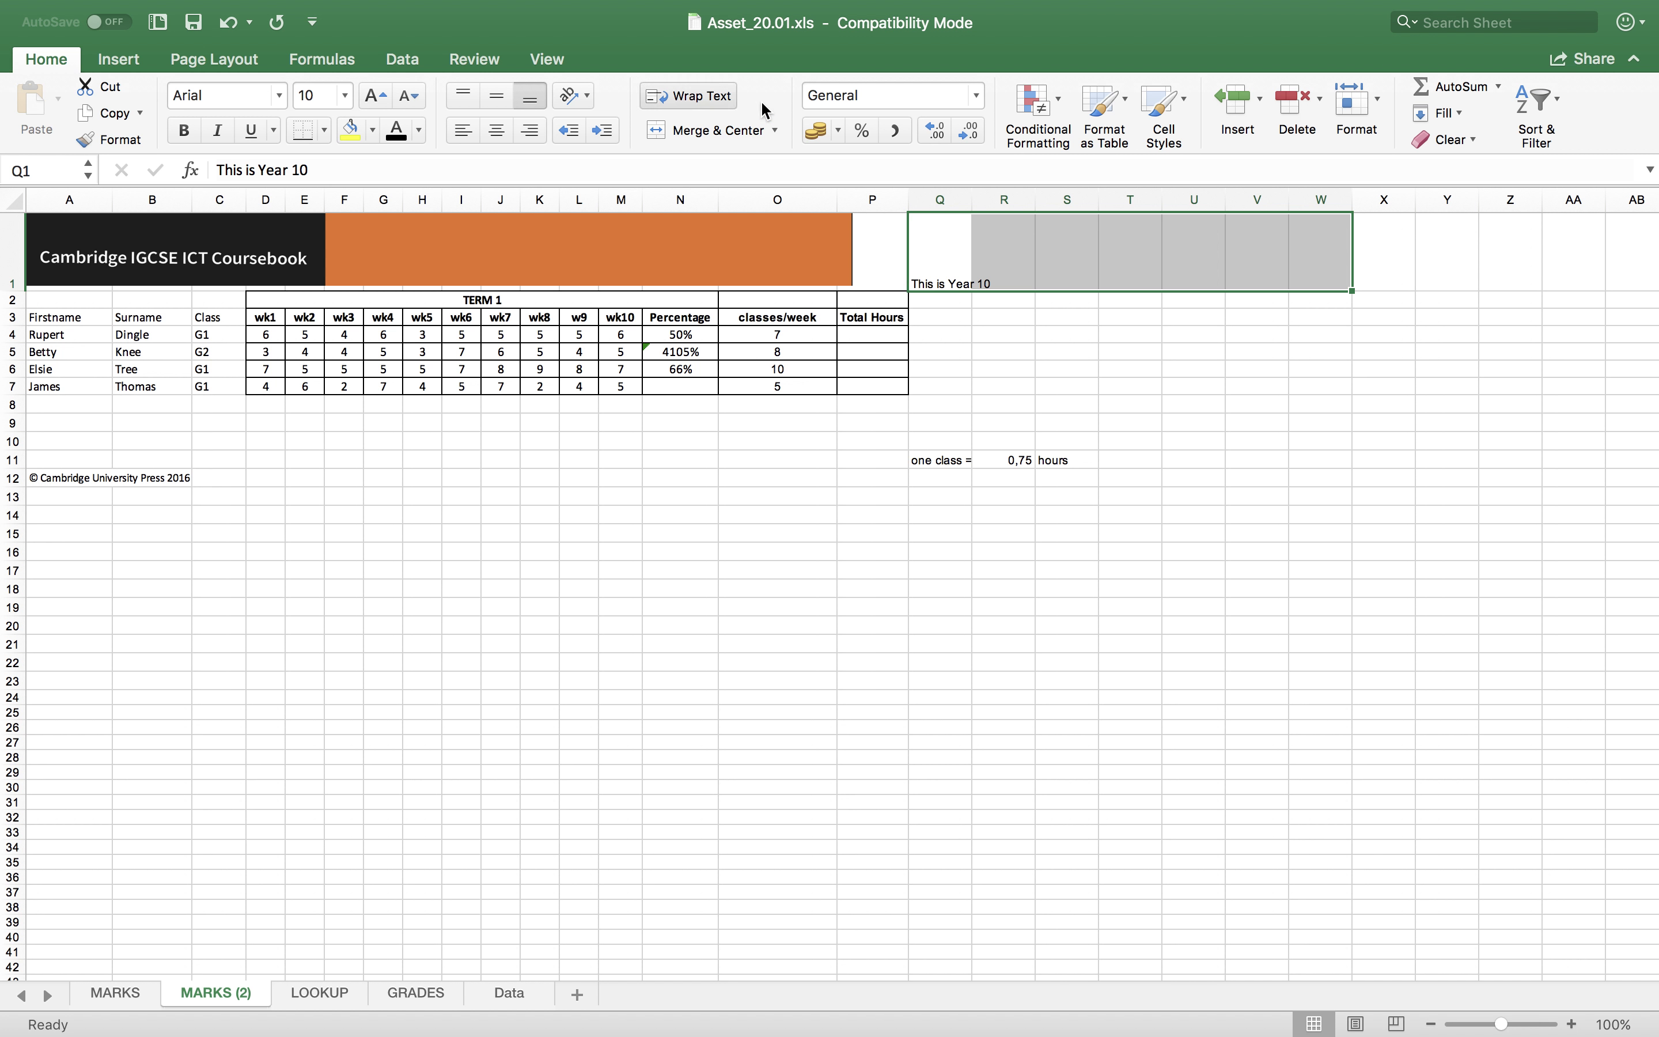
{"action": "left_click", "coordinate": [775, 130]}
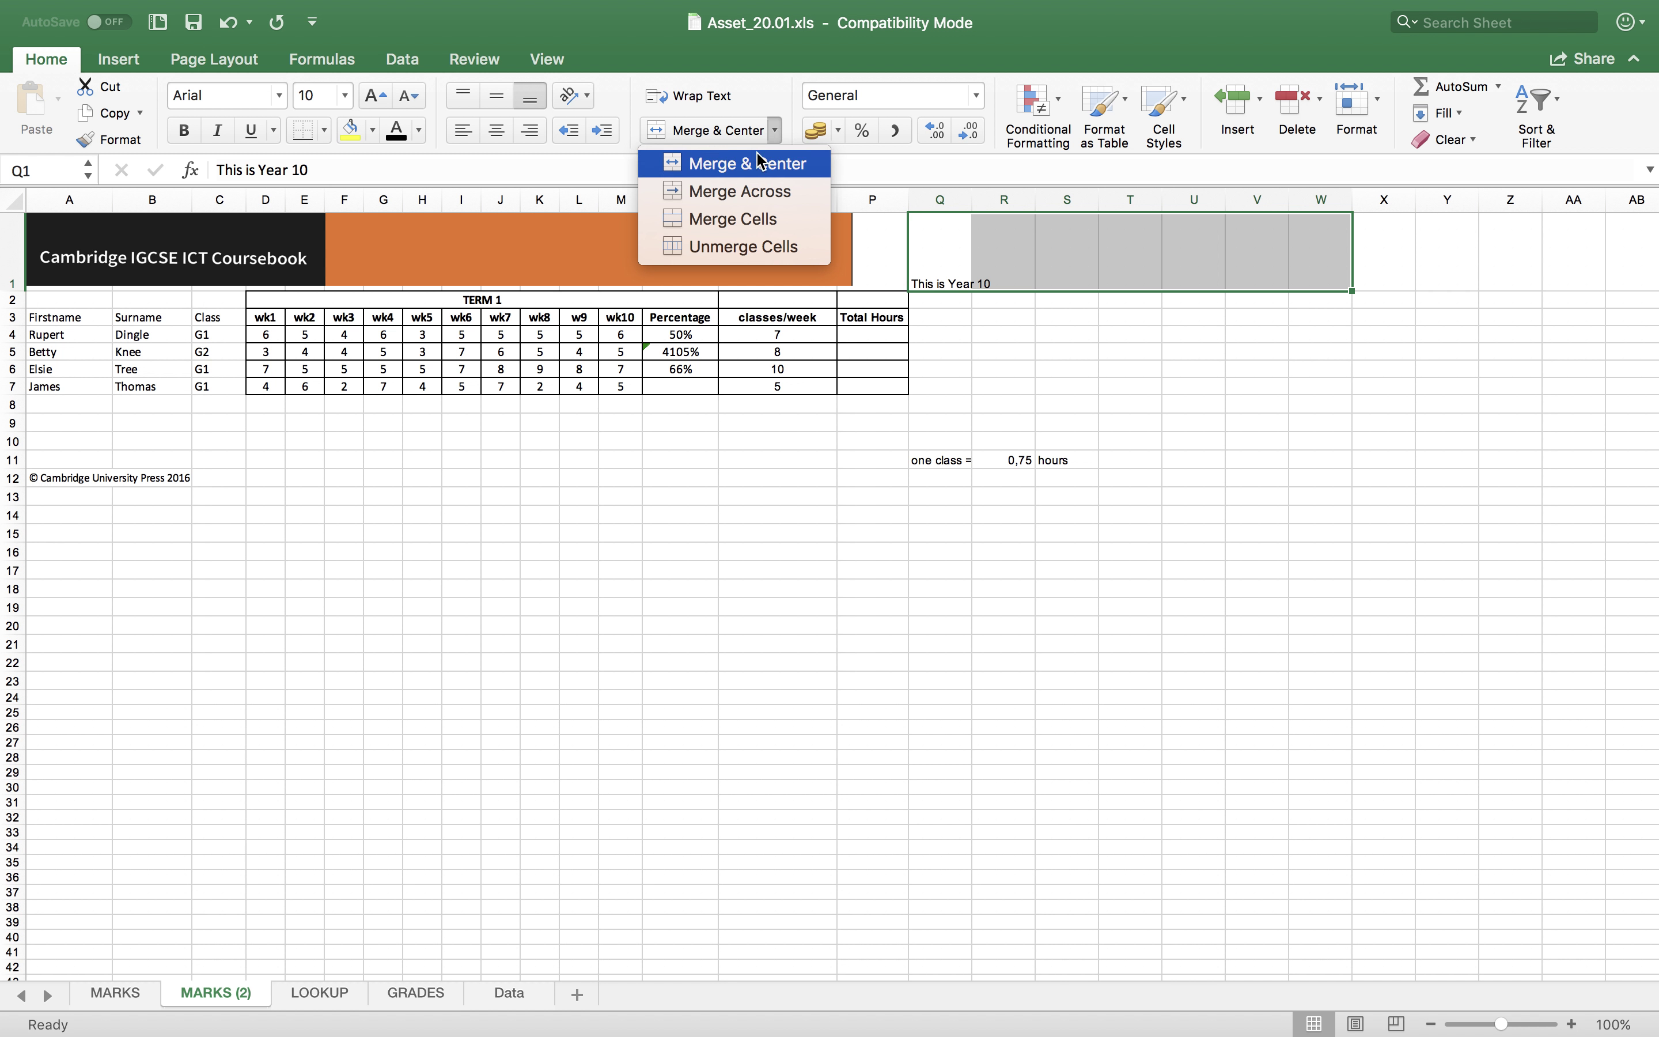
{"action": "left_click", "coordinate": [744, 165]}
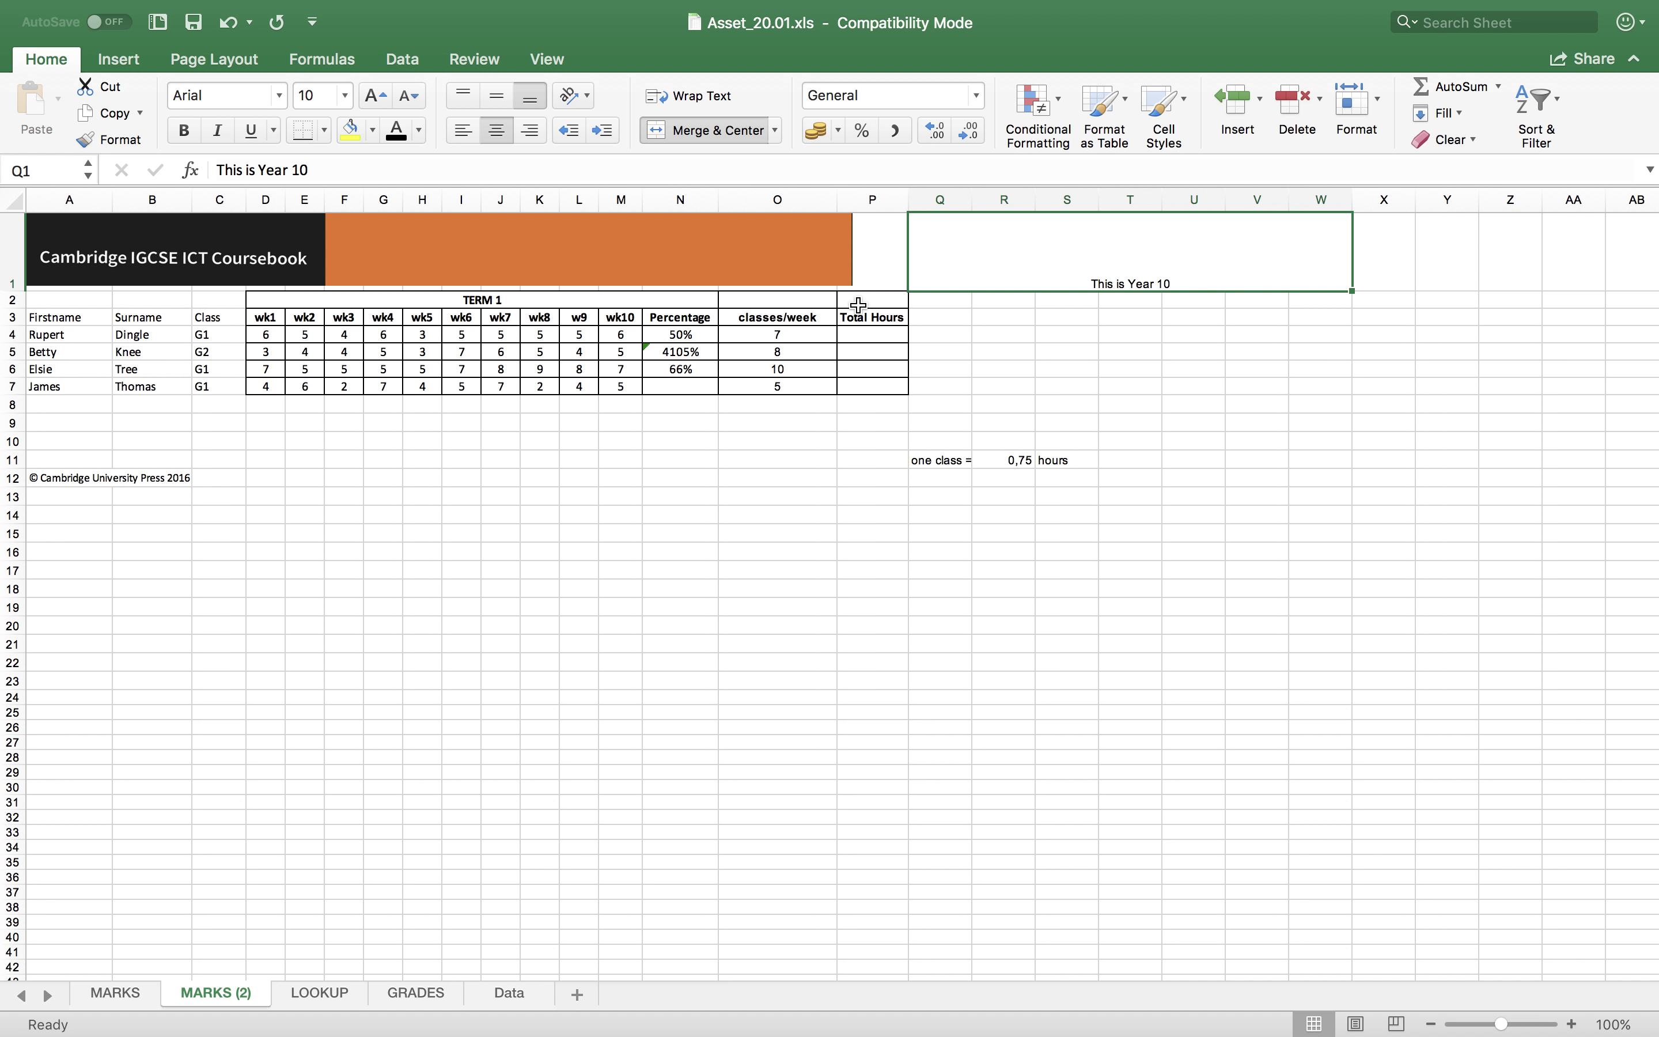
Compare the formulas in N4 and N5, and correct N5 to =(D5+E5+F5+G5+H5+I5+J5+K5+L5+M5)/100
{"action": "left_click", "coordinate": [704, 353]}
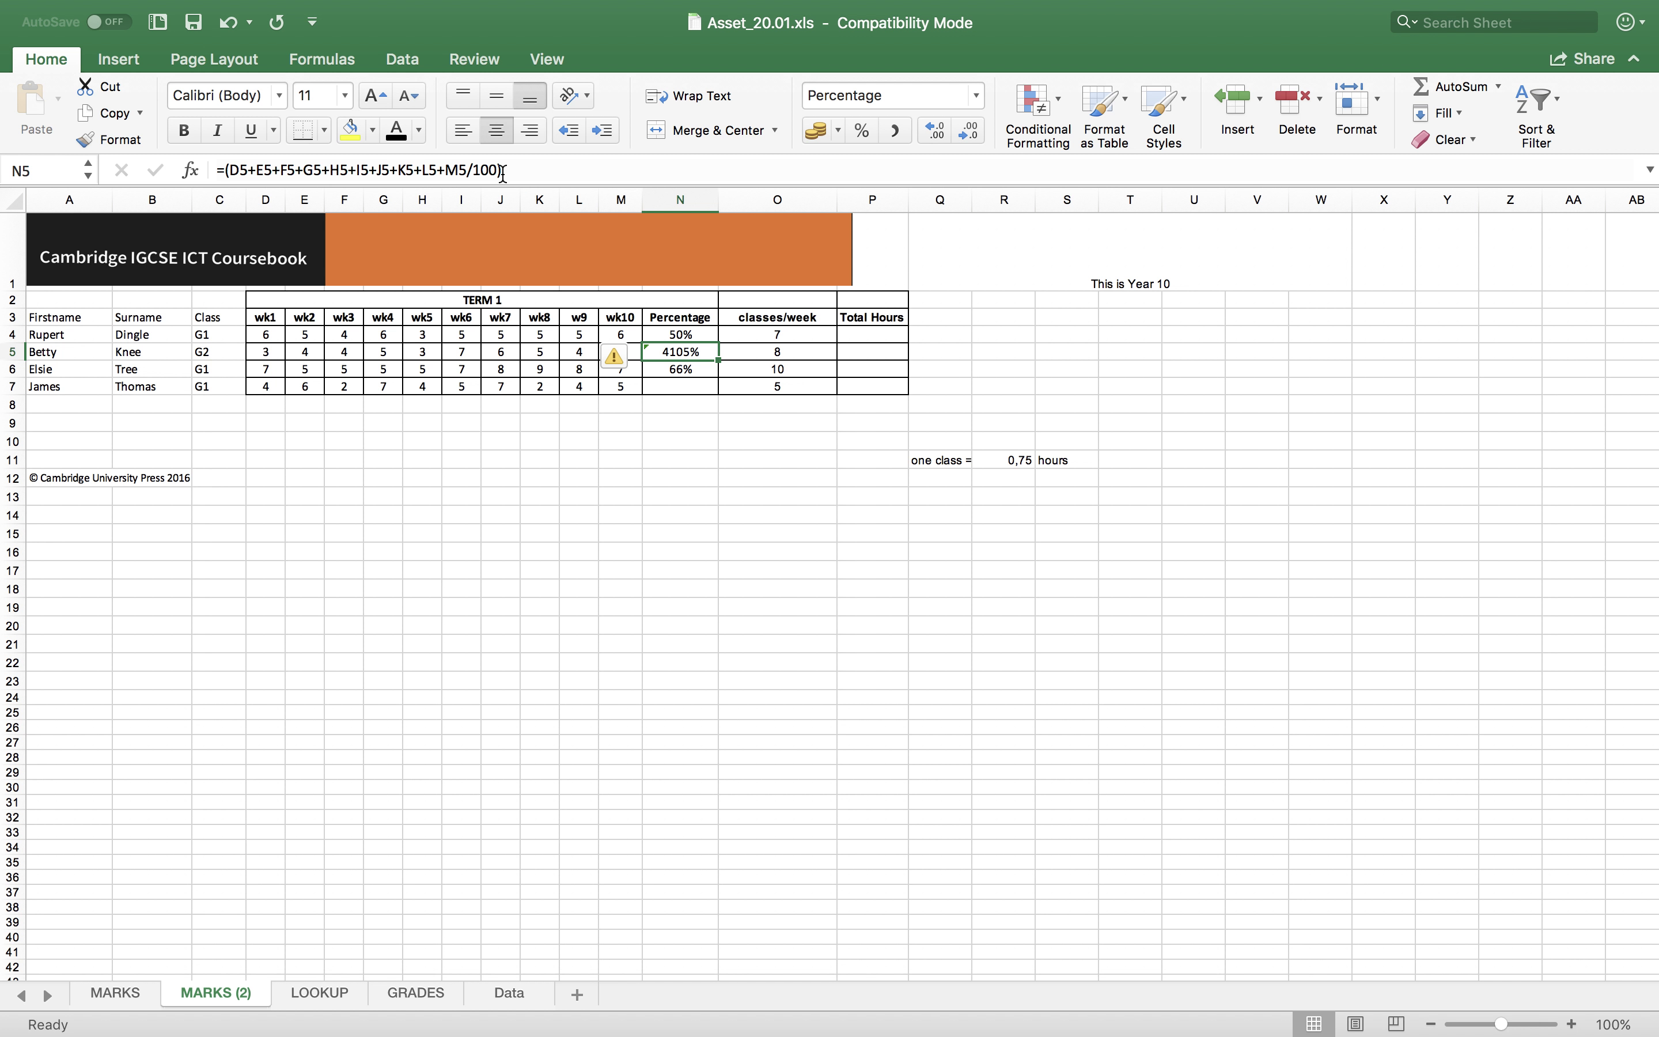
{"action": "left_click", "coordinate": [688, 332]}
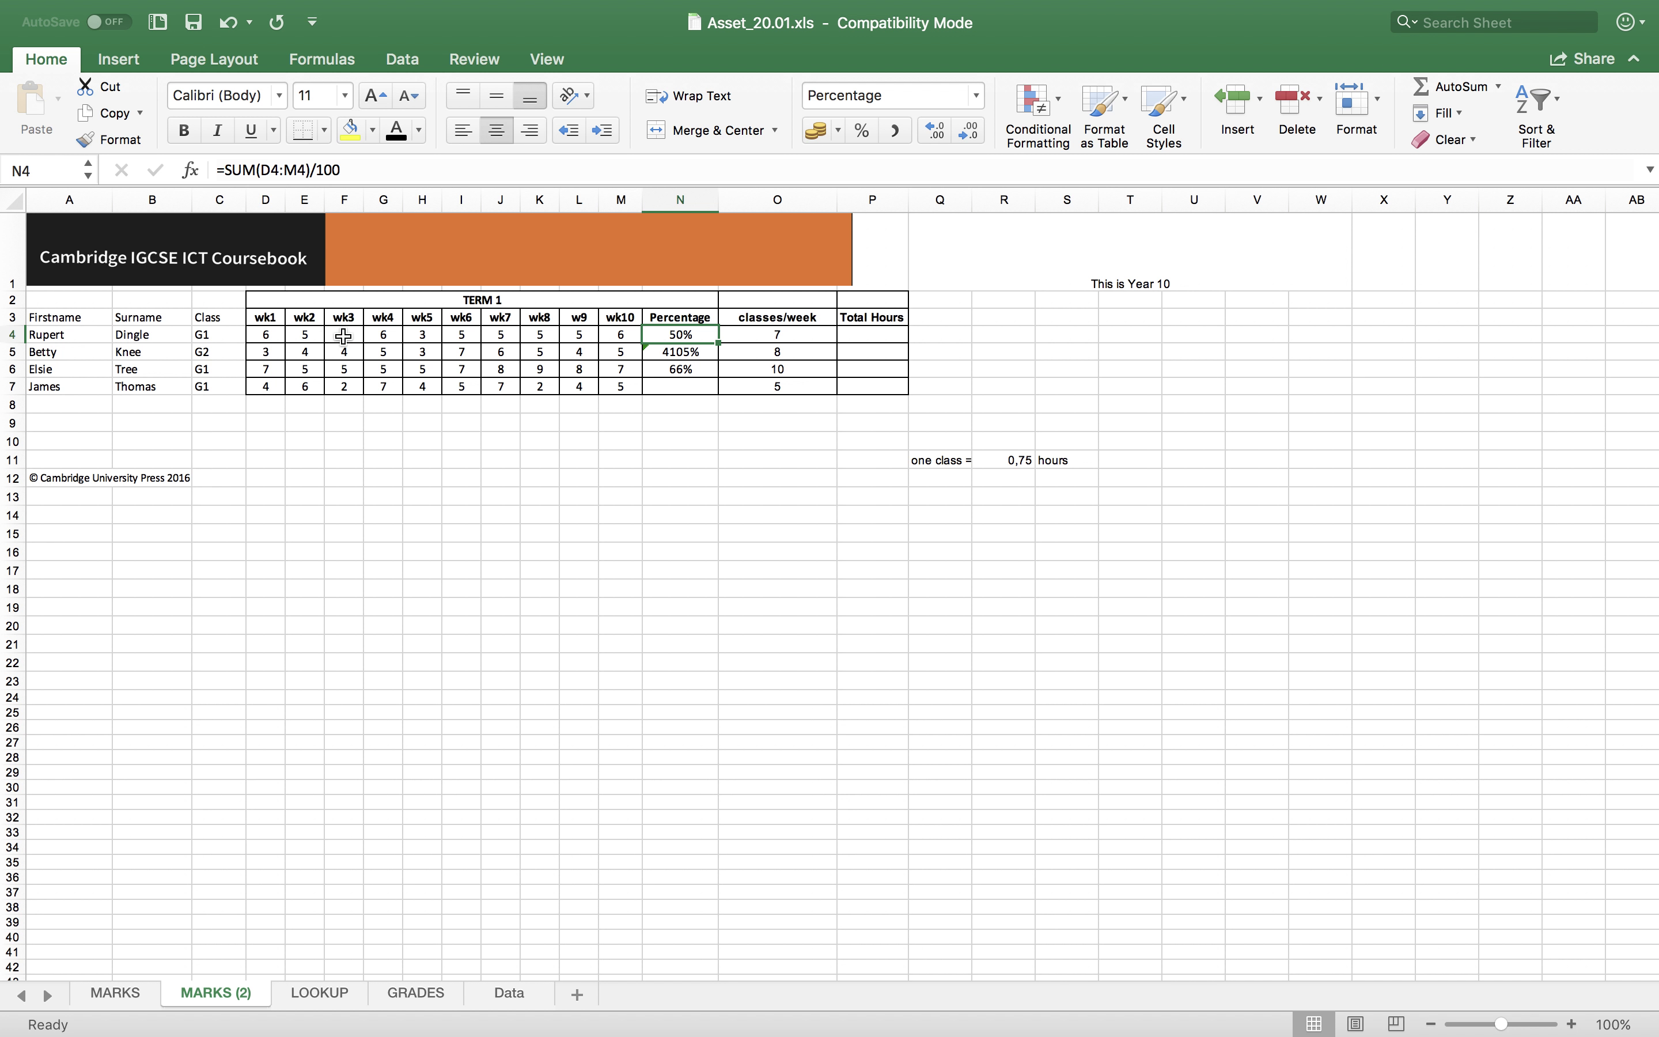
{"action": "left_click", "coordinate": [701, 352]}
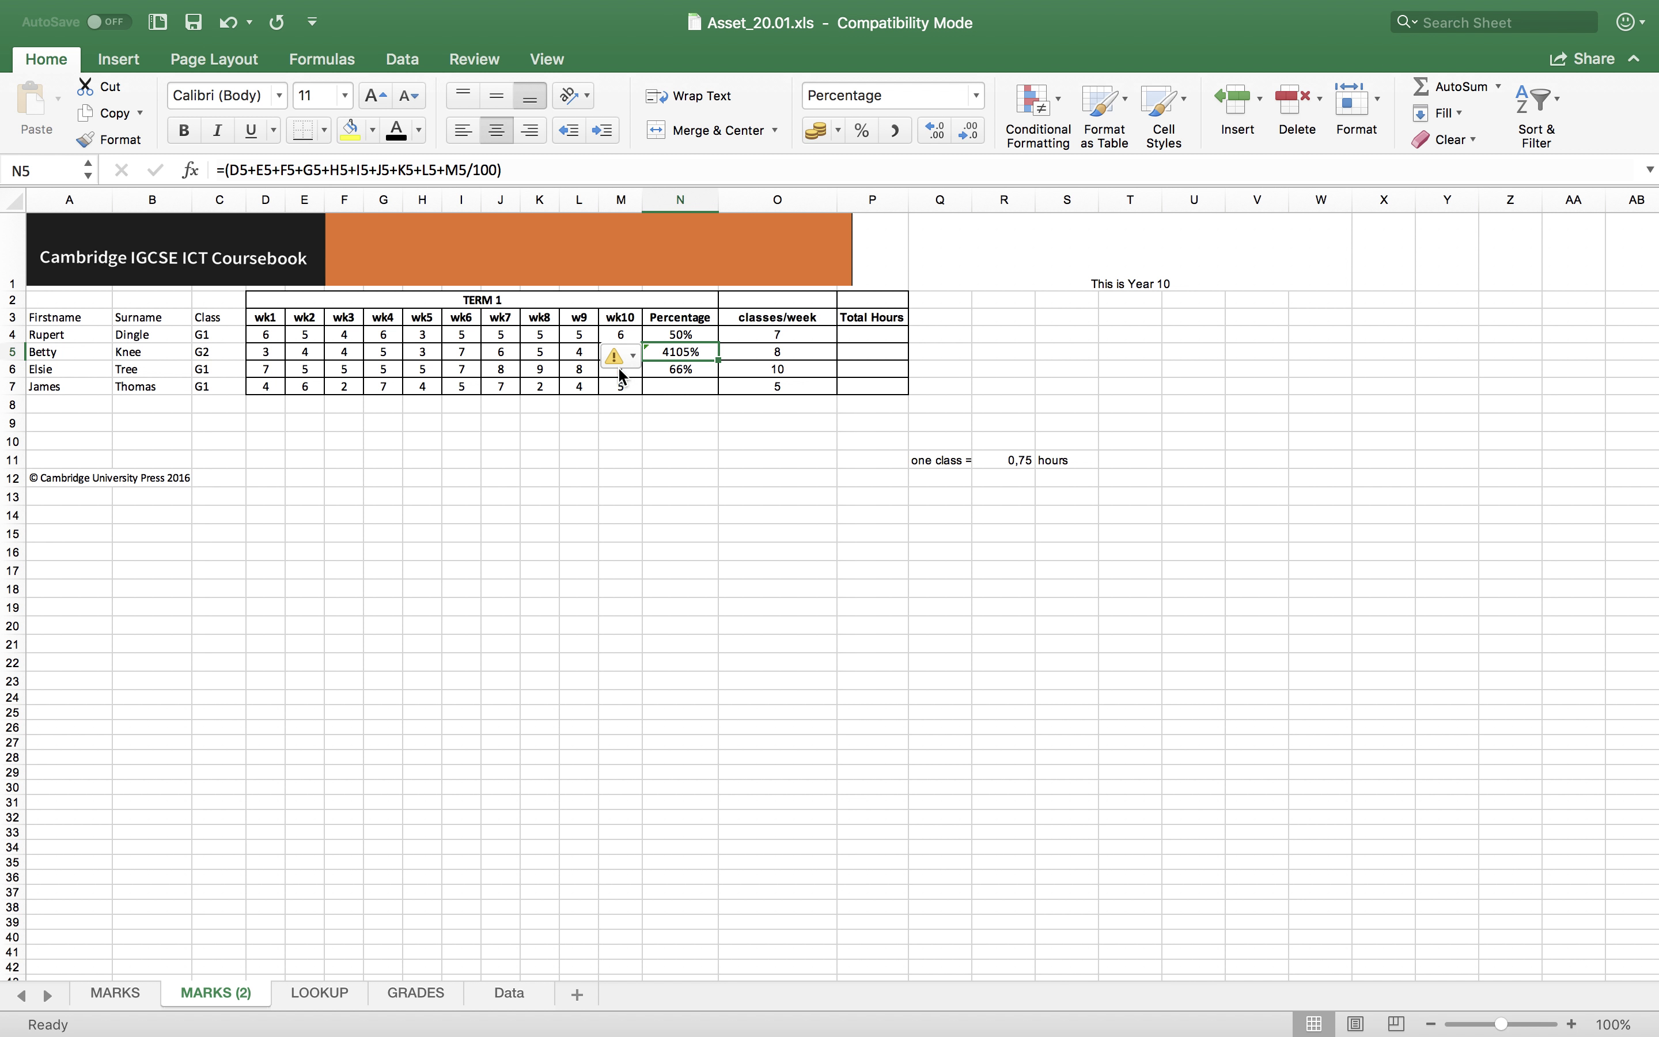
{"action": "mouse_move", "coordinate": [617, 364]}
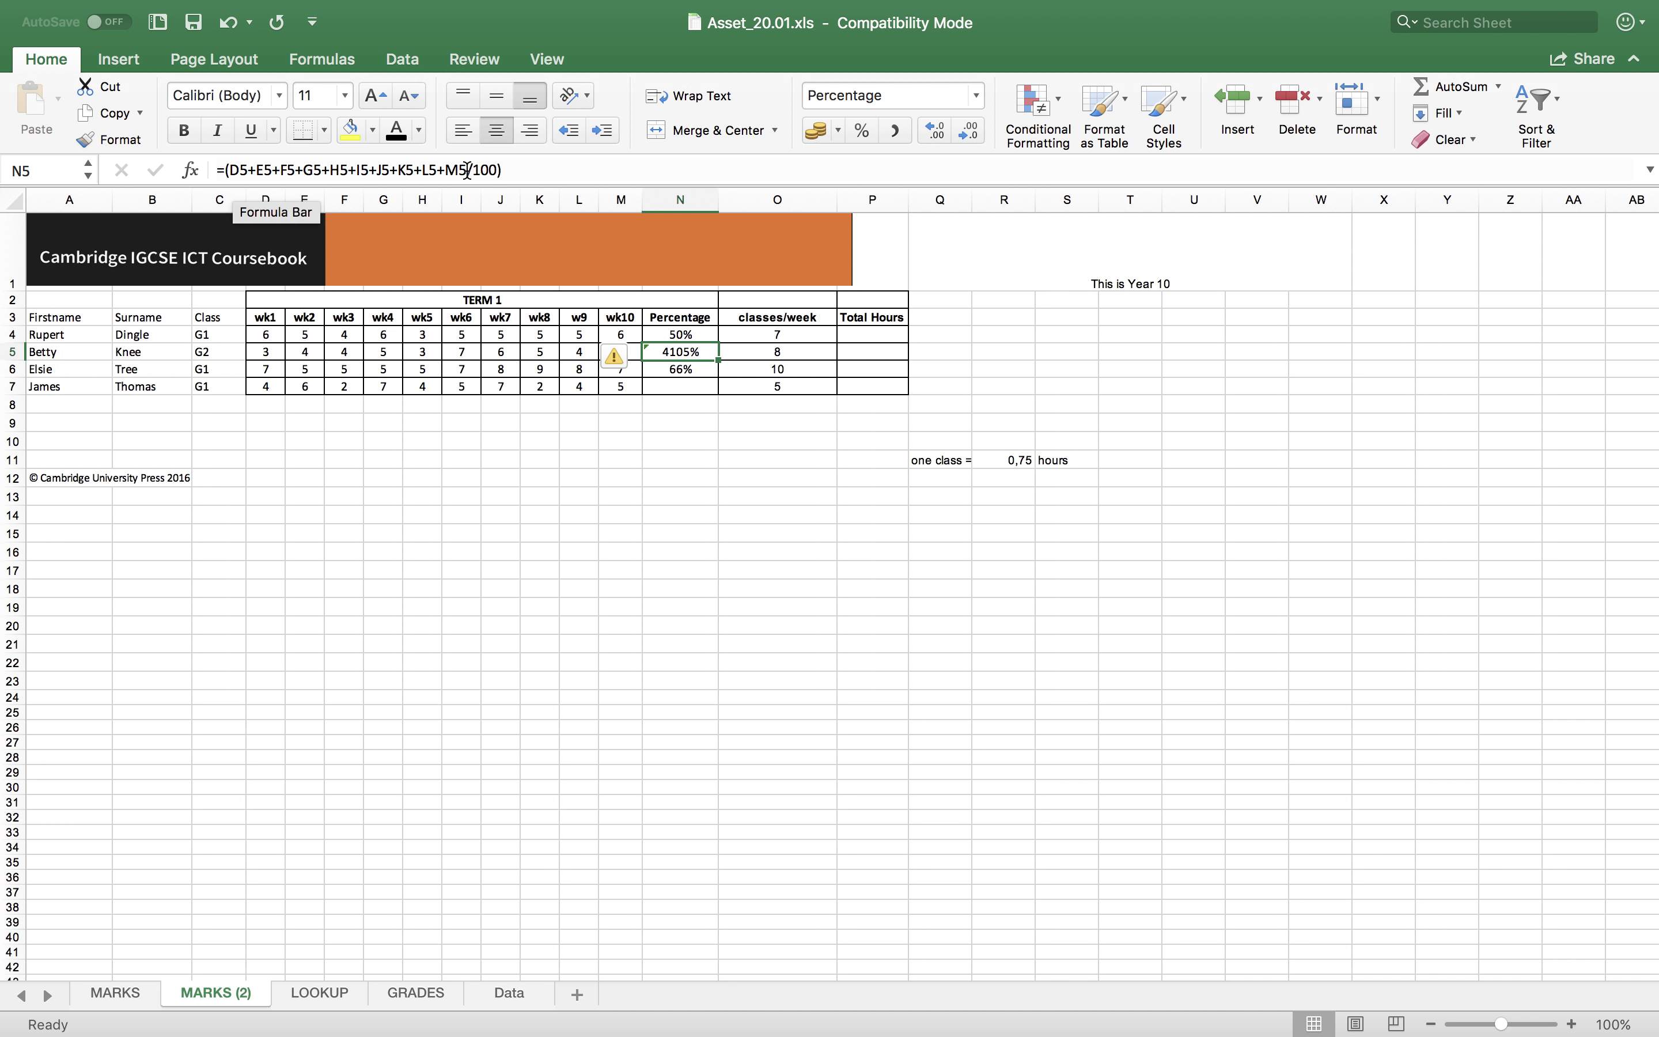
{"action": "left_click", "coordinate": [503, 170]}
{"action": "type", "text": ")/100"}
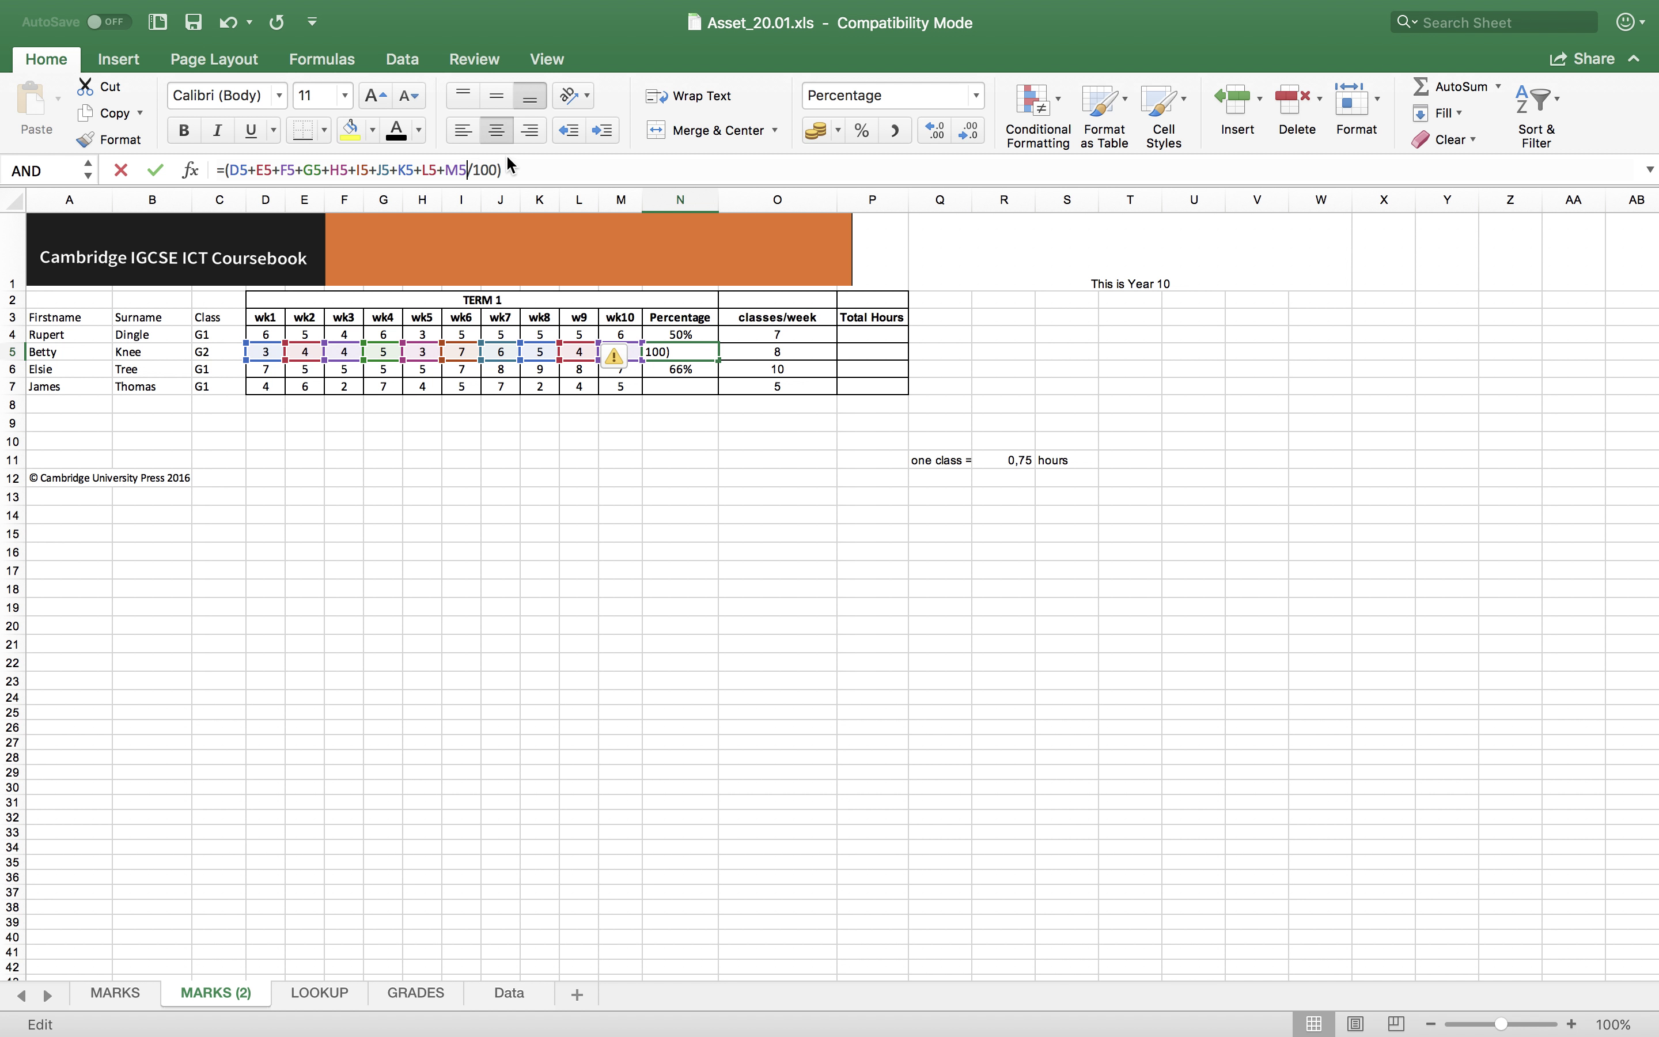
{"action": "type", "text": ")"}
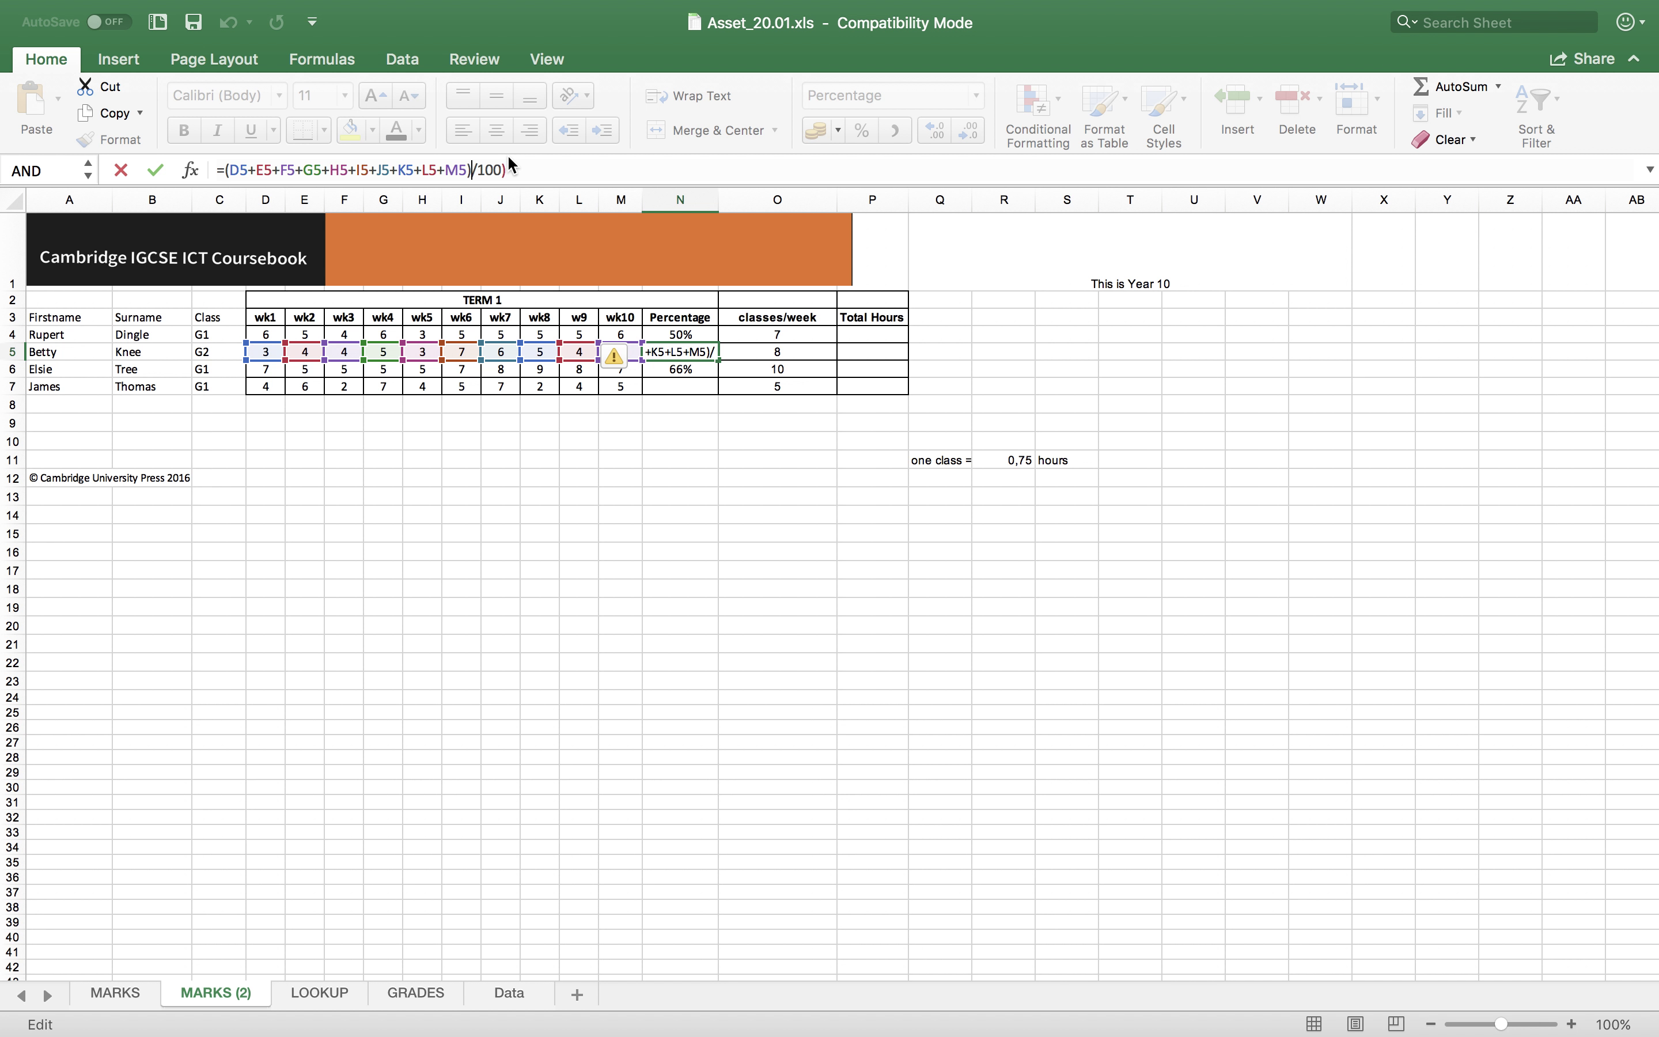
{"action": "key", "text": "BackSpace"}
{"action": "key", "text": "Return"}
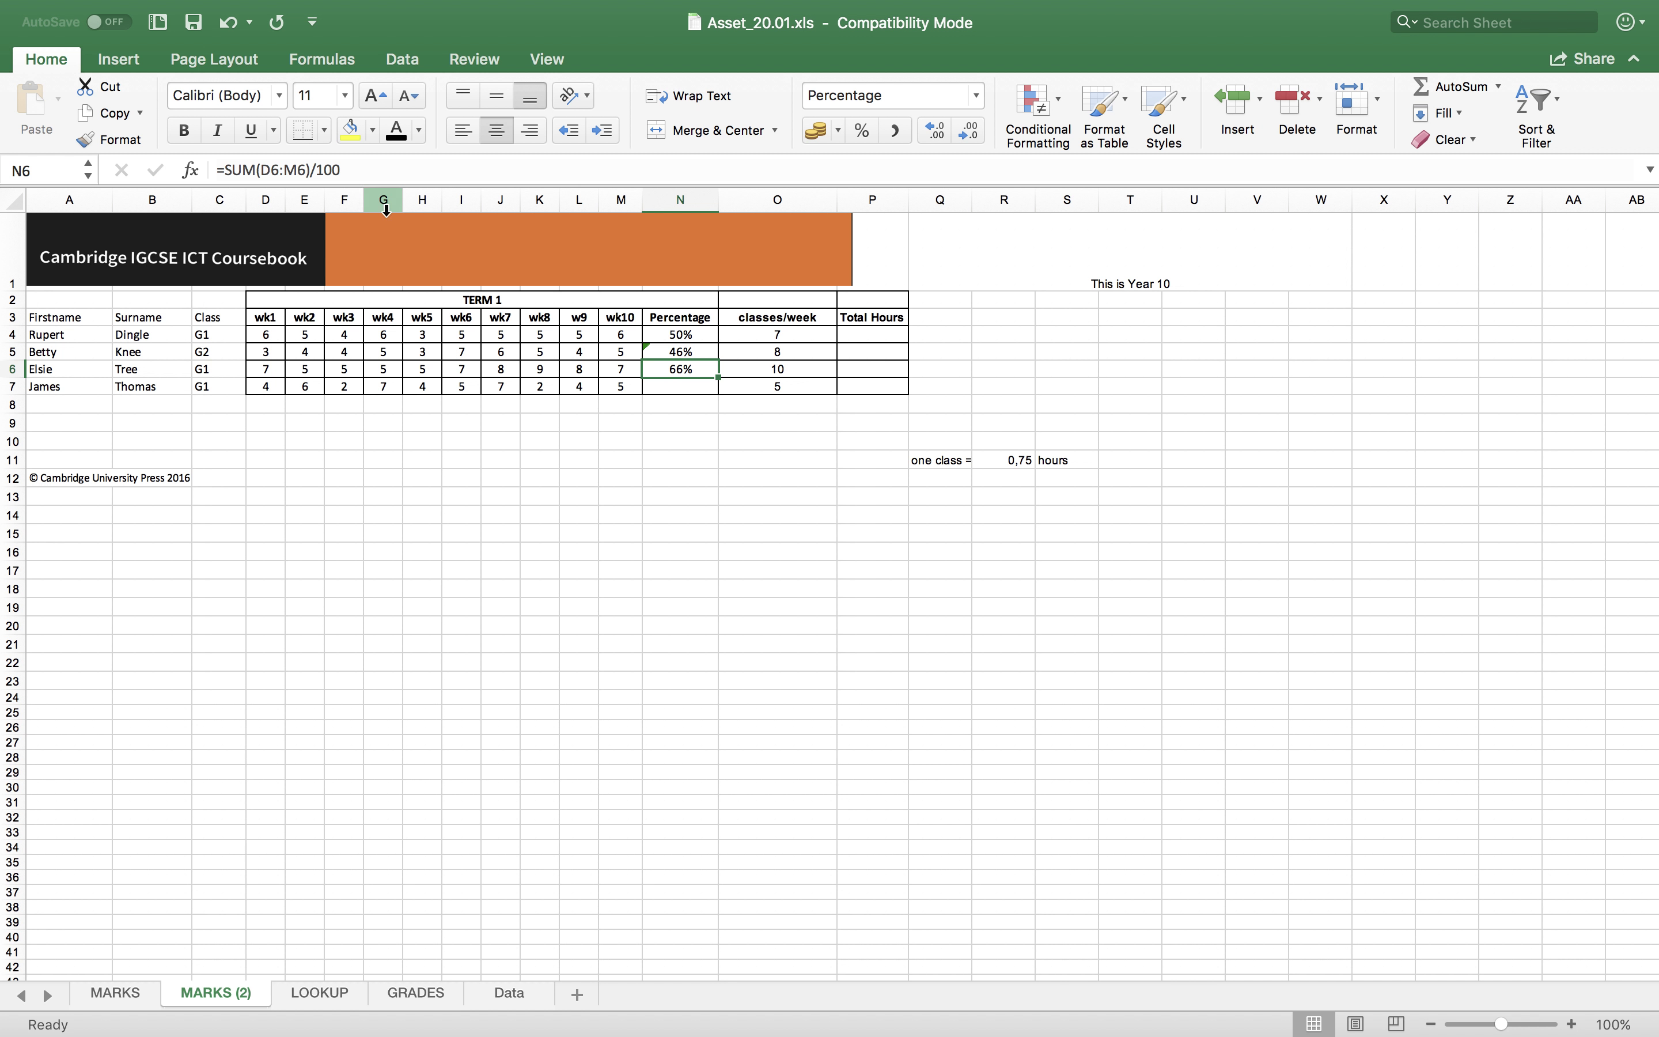
Clear the percentage formulas from cells N5 and N6
{"action": "key", "text": "Up"}
{"action": "key", "text": "Up"}
{"action": "key", "text": "Up"}
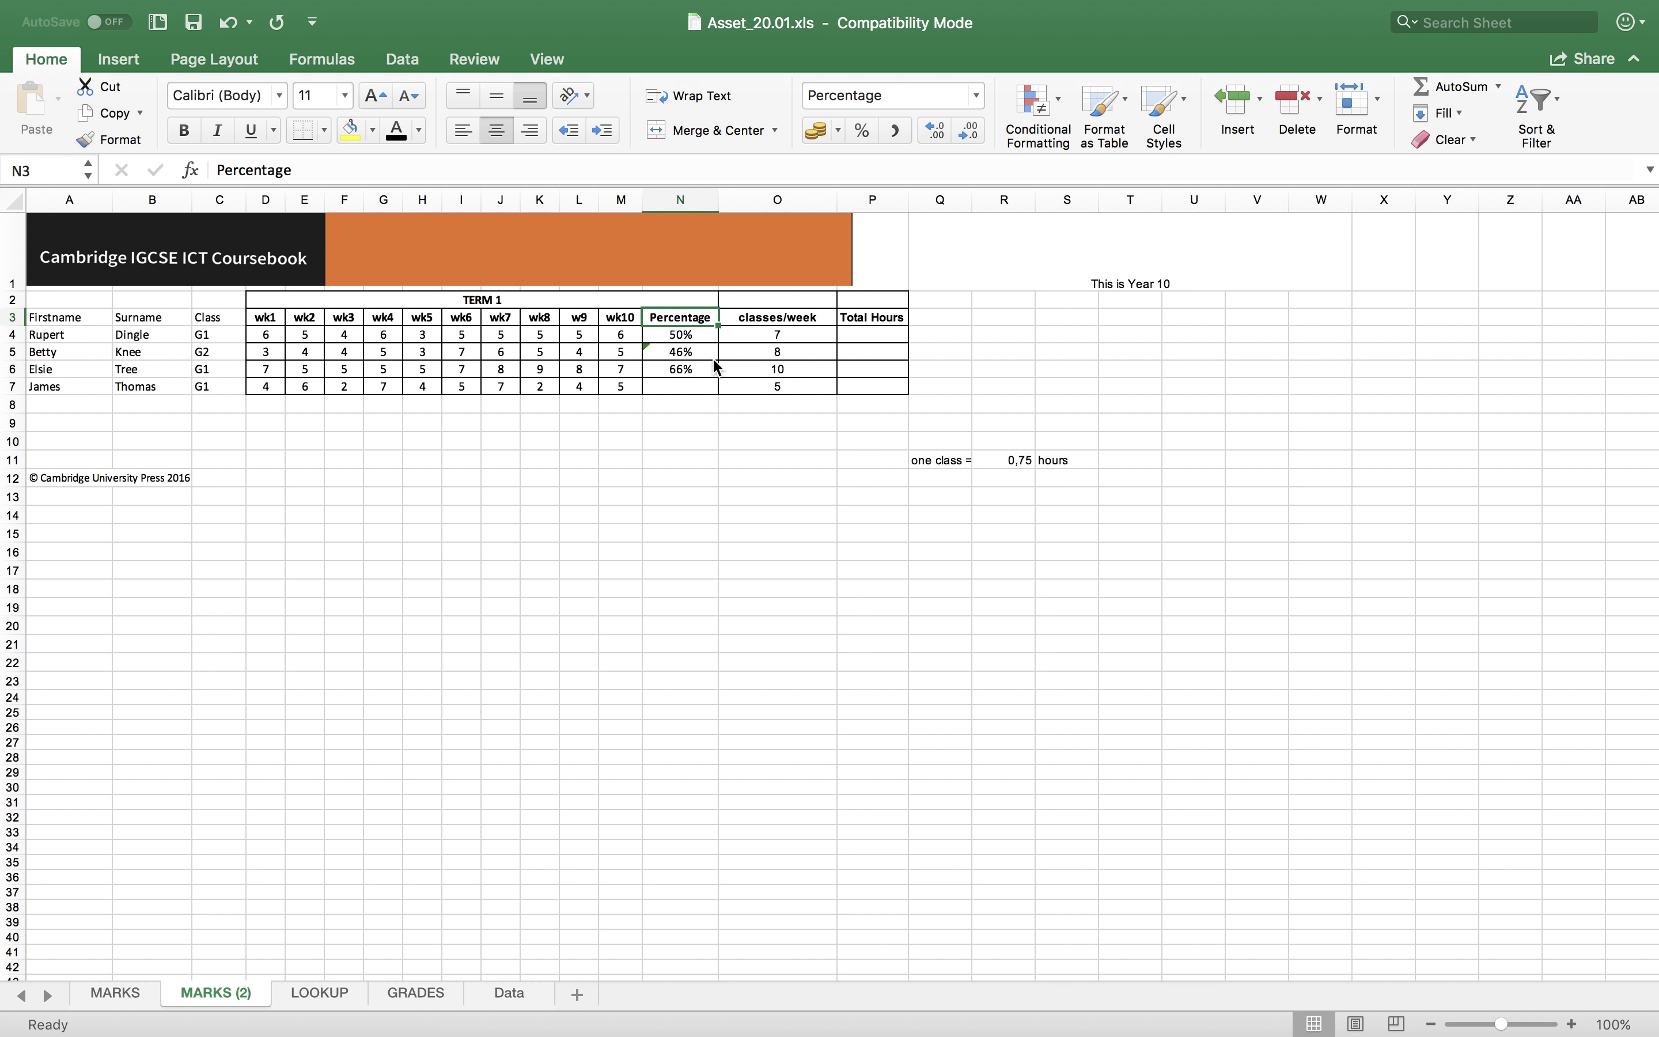
{"action": "left_click", "coordinate": [710, 357]}
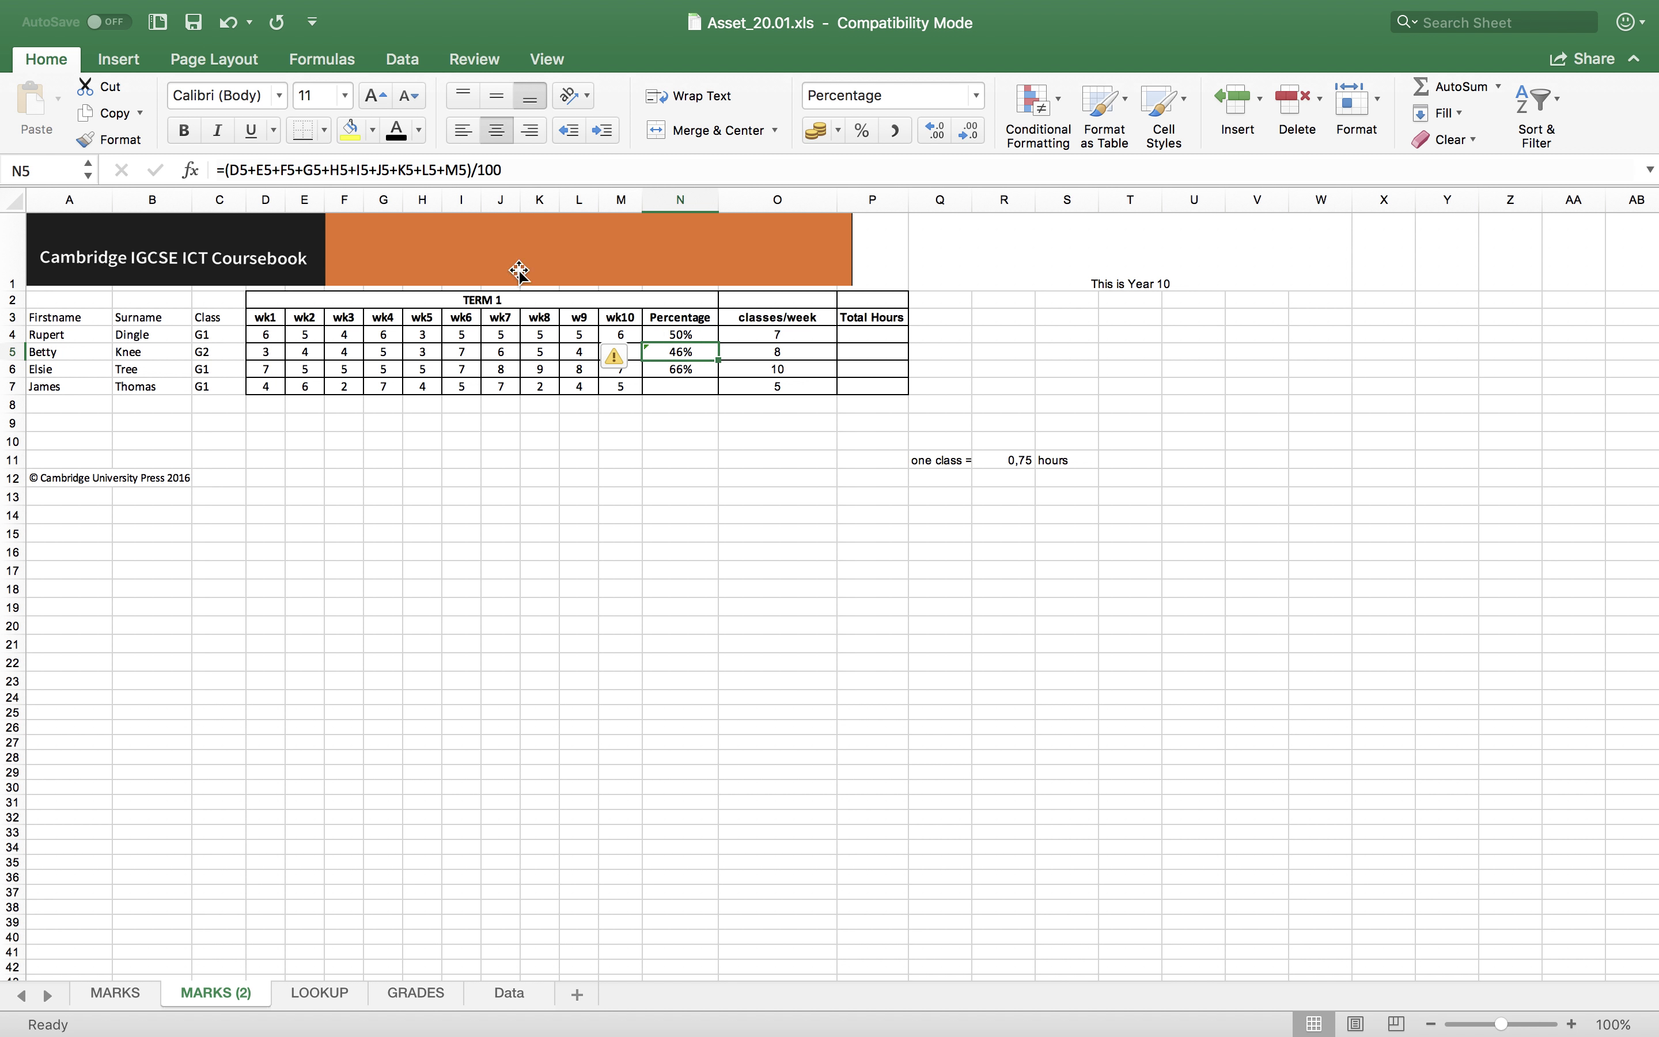
{"action": "left_click", "coordinate": [530, 172]}
{"action": "key", "text": "BackSpace"}
{"action": "key", "text": "BackSpace"}
{"action": "key", "text": "BackSpace"}
{"action": "key", "text": "BackSpace"}
{"action": "key", "text": "BackSpace"}
{"action": "key", "text": "BackSpace"}
{"action": "key", "text": "BackSpace"}
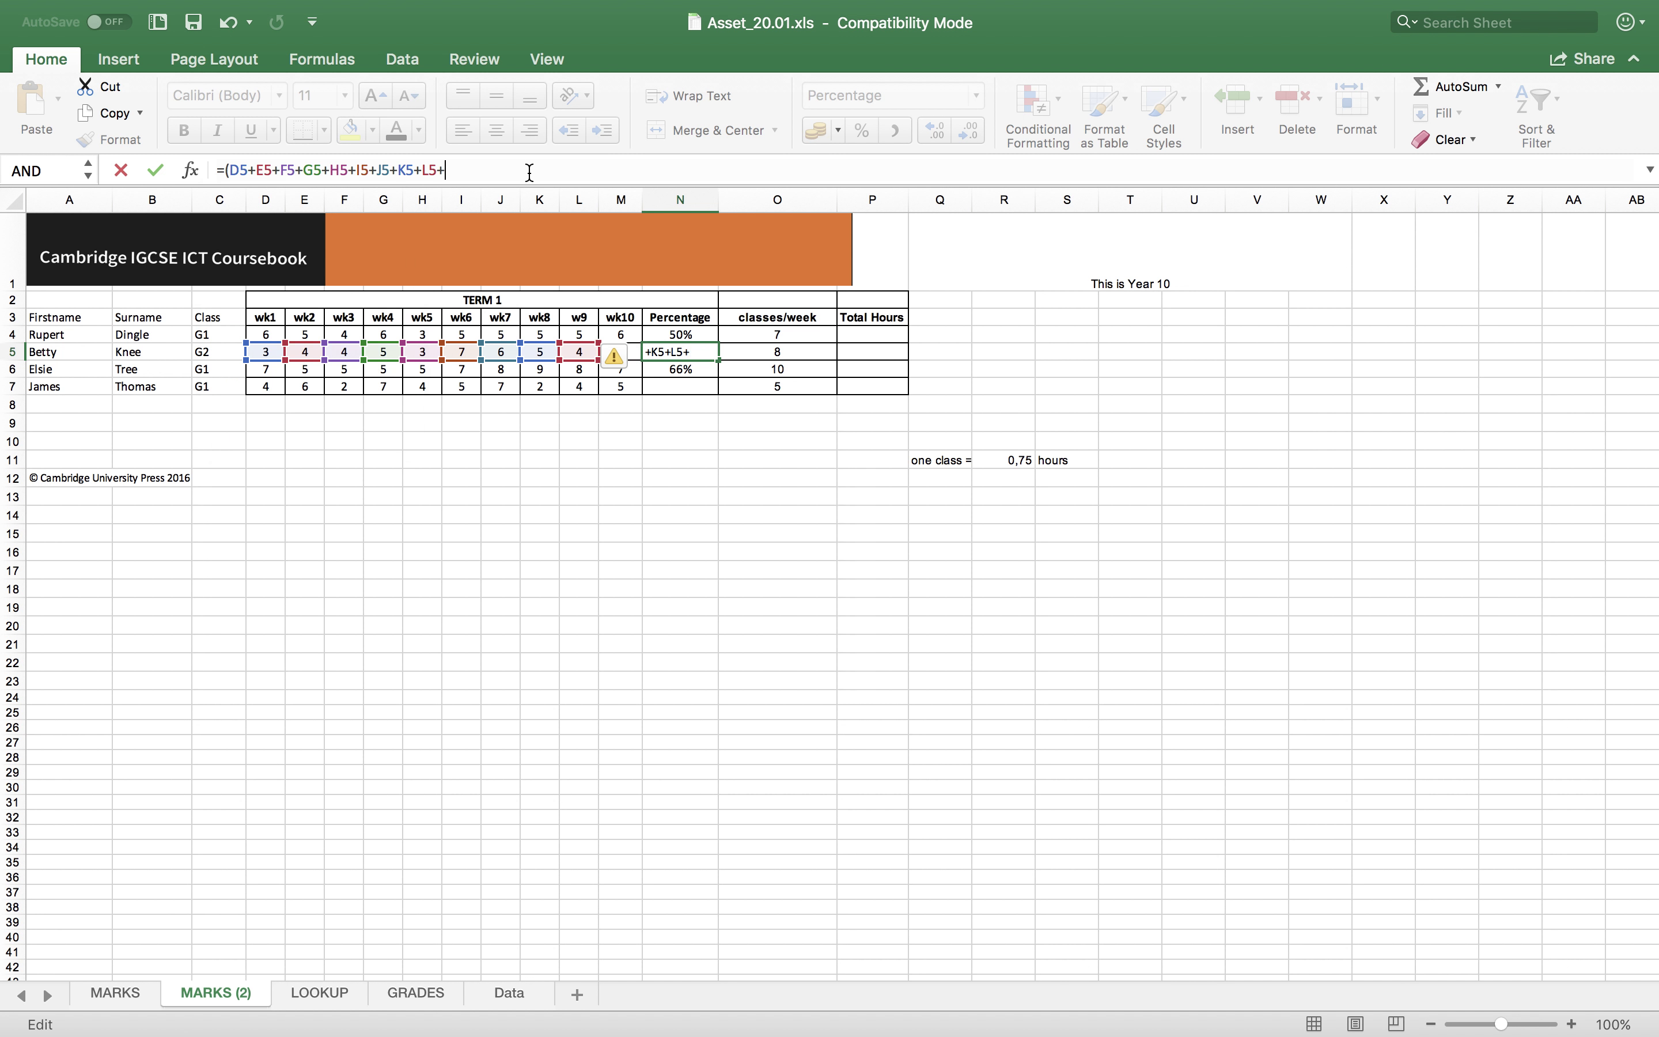
{"action": "key", "text": "BackSpace"}
{"action": "key", "text": "BackSpace"}
{"action": "key", "text": "BackSpace"}
{"action": "key", "text": "BackSpace"}
{"action": "key", "text": "BackSpace"}
{"action": "key", "text": "BackSpace"}
{"action": "key", "text": "BackSpace"}
{"action": "key", "text": "BackSpace"}
{"action": "key", "text": "BackSpace"}
{"action": "key", "text": "BackSpace"}
{"action": "key", "text": "BackSpace"}
{"action": "key", "text": "BackSpace"}
{"action": "key", "text": "BackSpace"}
{"action": "key", "text": "BackSpace"}
{"action": "key", "text": "BackSpace"}
{"action": "key", "text": "BackSpace"}
{"action": "key", "text": "BackSpace"}
{"action": "key", "text": "BackSpace"}
{"action": "key", "text": "BackSpace"}
{"action": "key", "text": "BackSpace"}
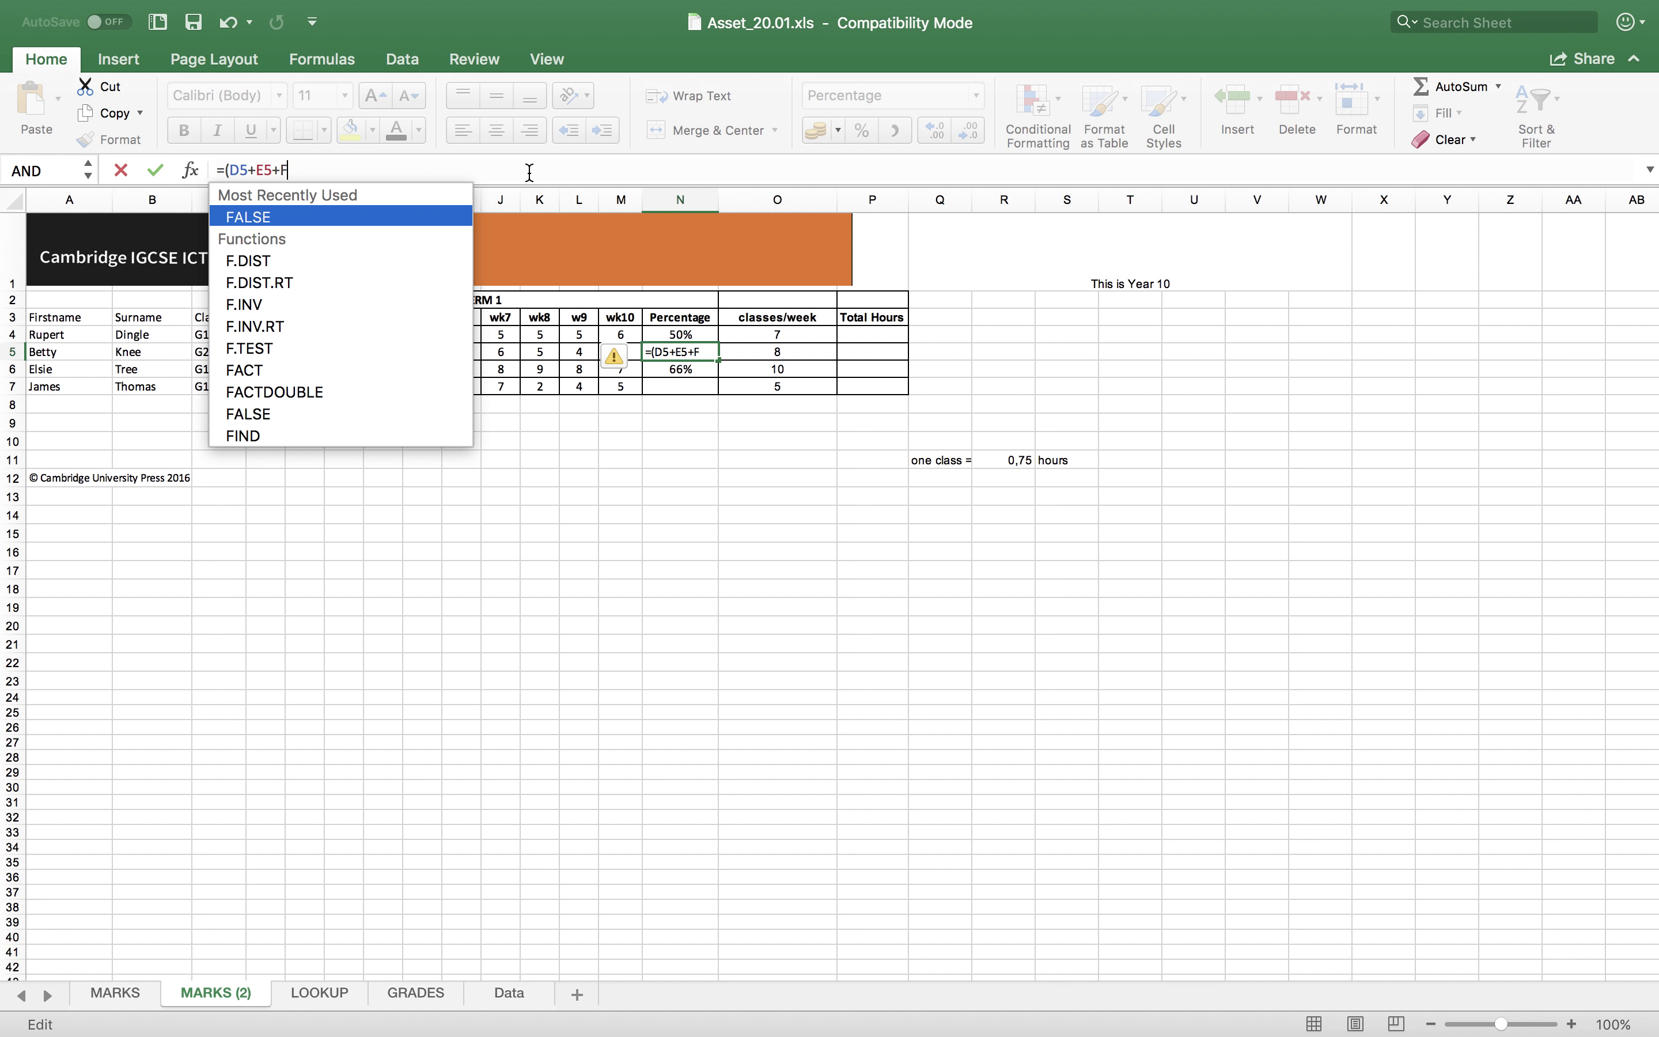
{"action": "key", "text": "BackSpace"}
{"action": "key", "text": "BackSpace"}
{"action": "key", "text": "BackSpace"}
{"action": "key", "text": "BackSpace"}
{"action": "key", "text": "BackSpace"}
{"action": "key", "text": "BackSpace"}
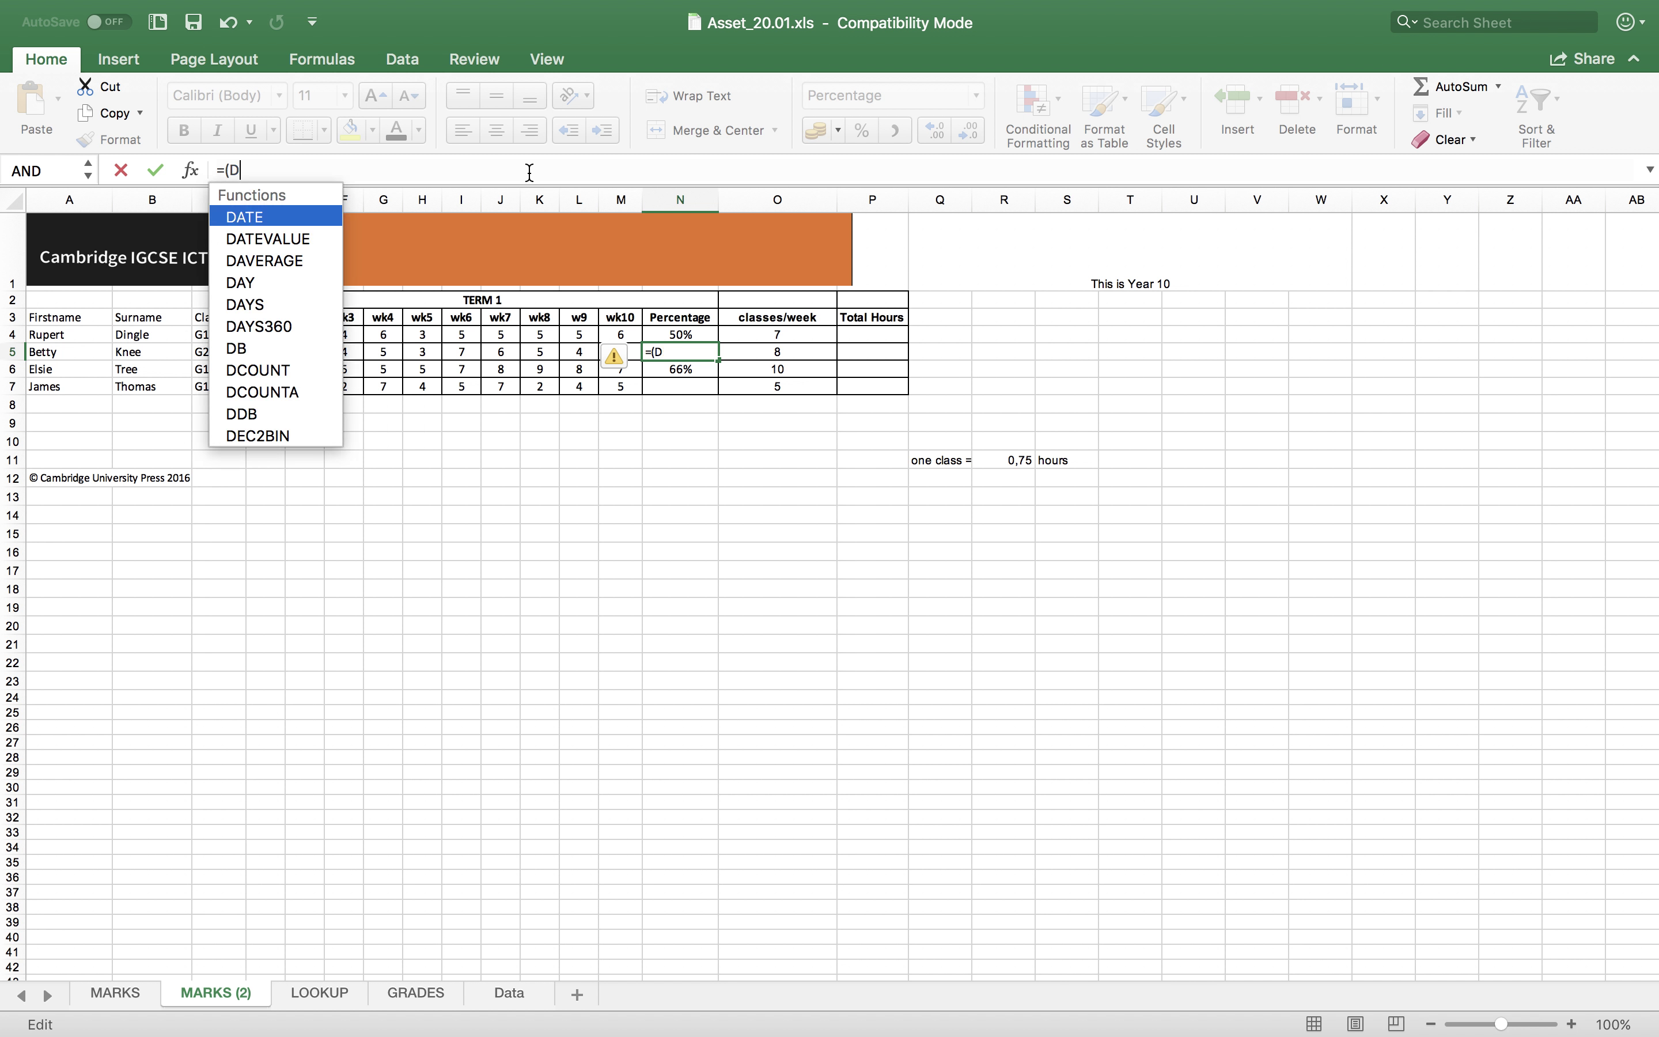
{"action": "key", "text": "BackSpace"}
{"action": "key", "text": "BackSpace"}
{"action": "key", "text": "BackSpace"}
{"action": "key", "text": "Return"}
{"action": "key", "text": "Delete"}
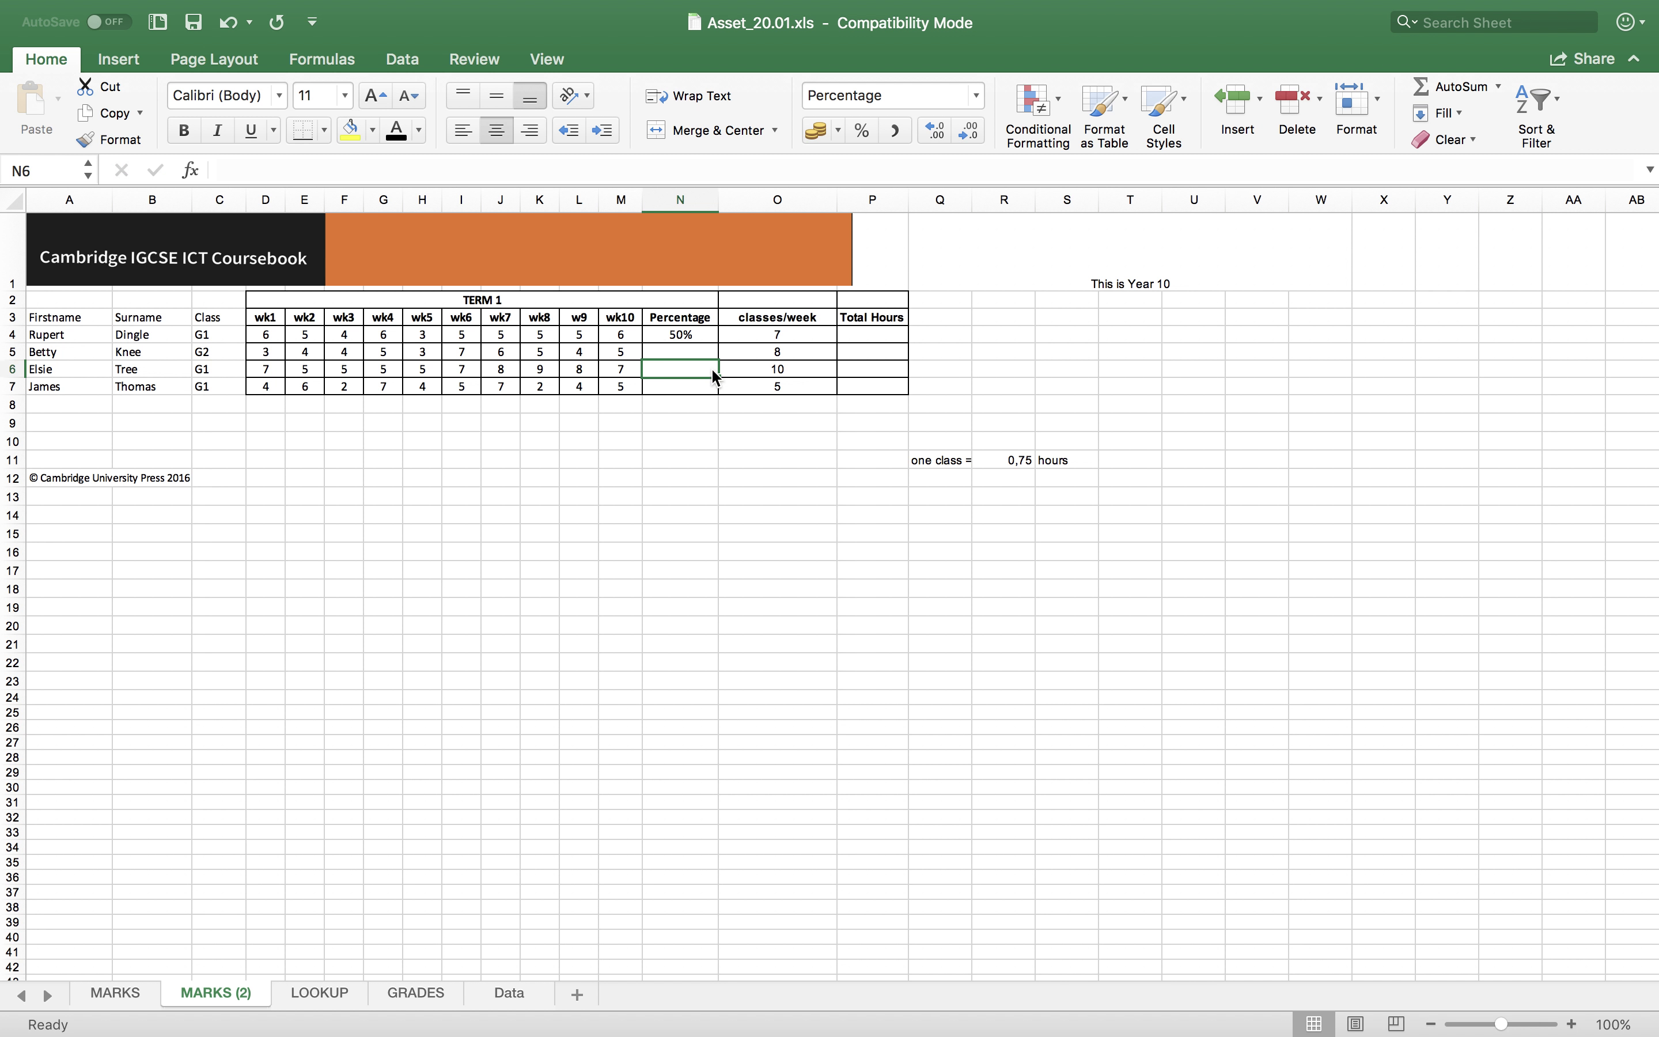
Fill the SUM percentage formula from N4 down to N7 and check the copied formulas
{"action": "left_click", "coordinate": [706, 331]}
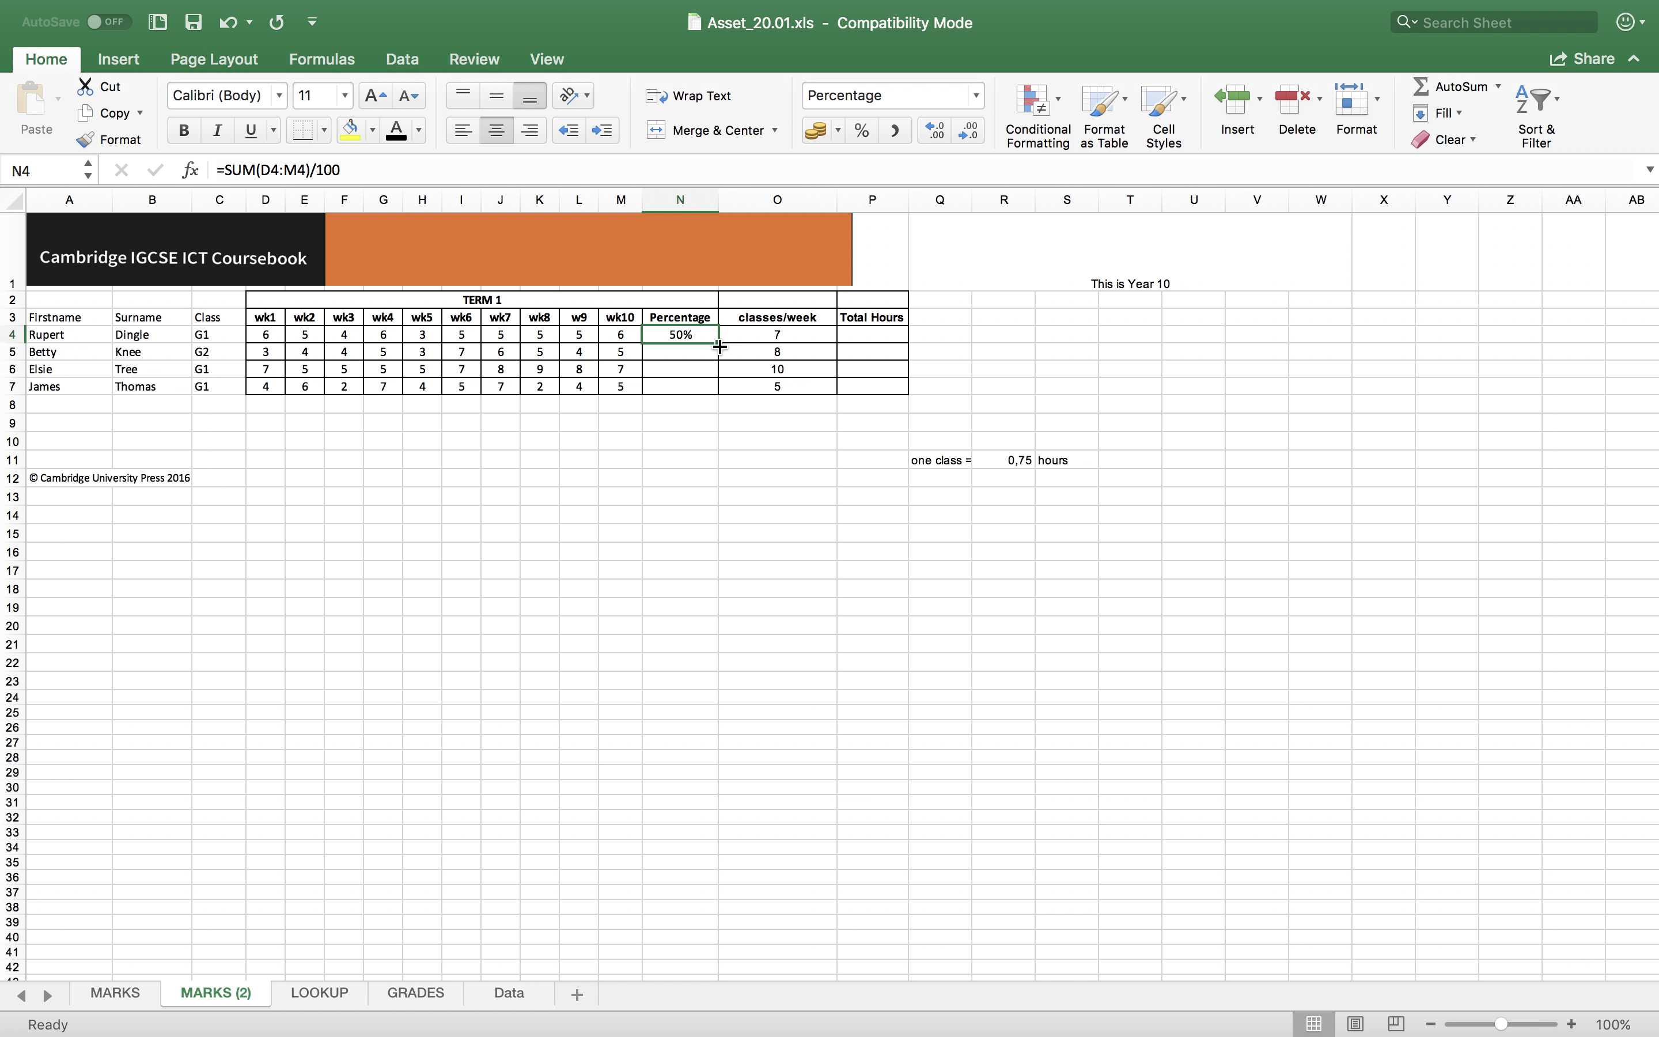
{"action": "left_click_drag", "start_coordinate": [719, 346], "coordinate": [719, 389]}
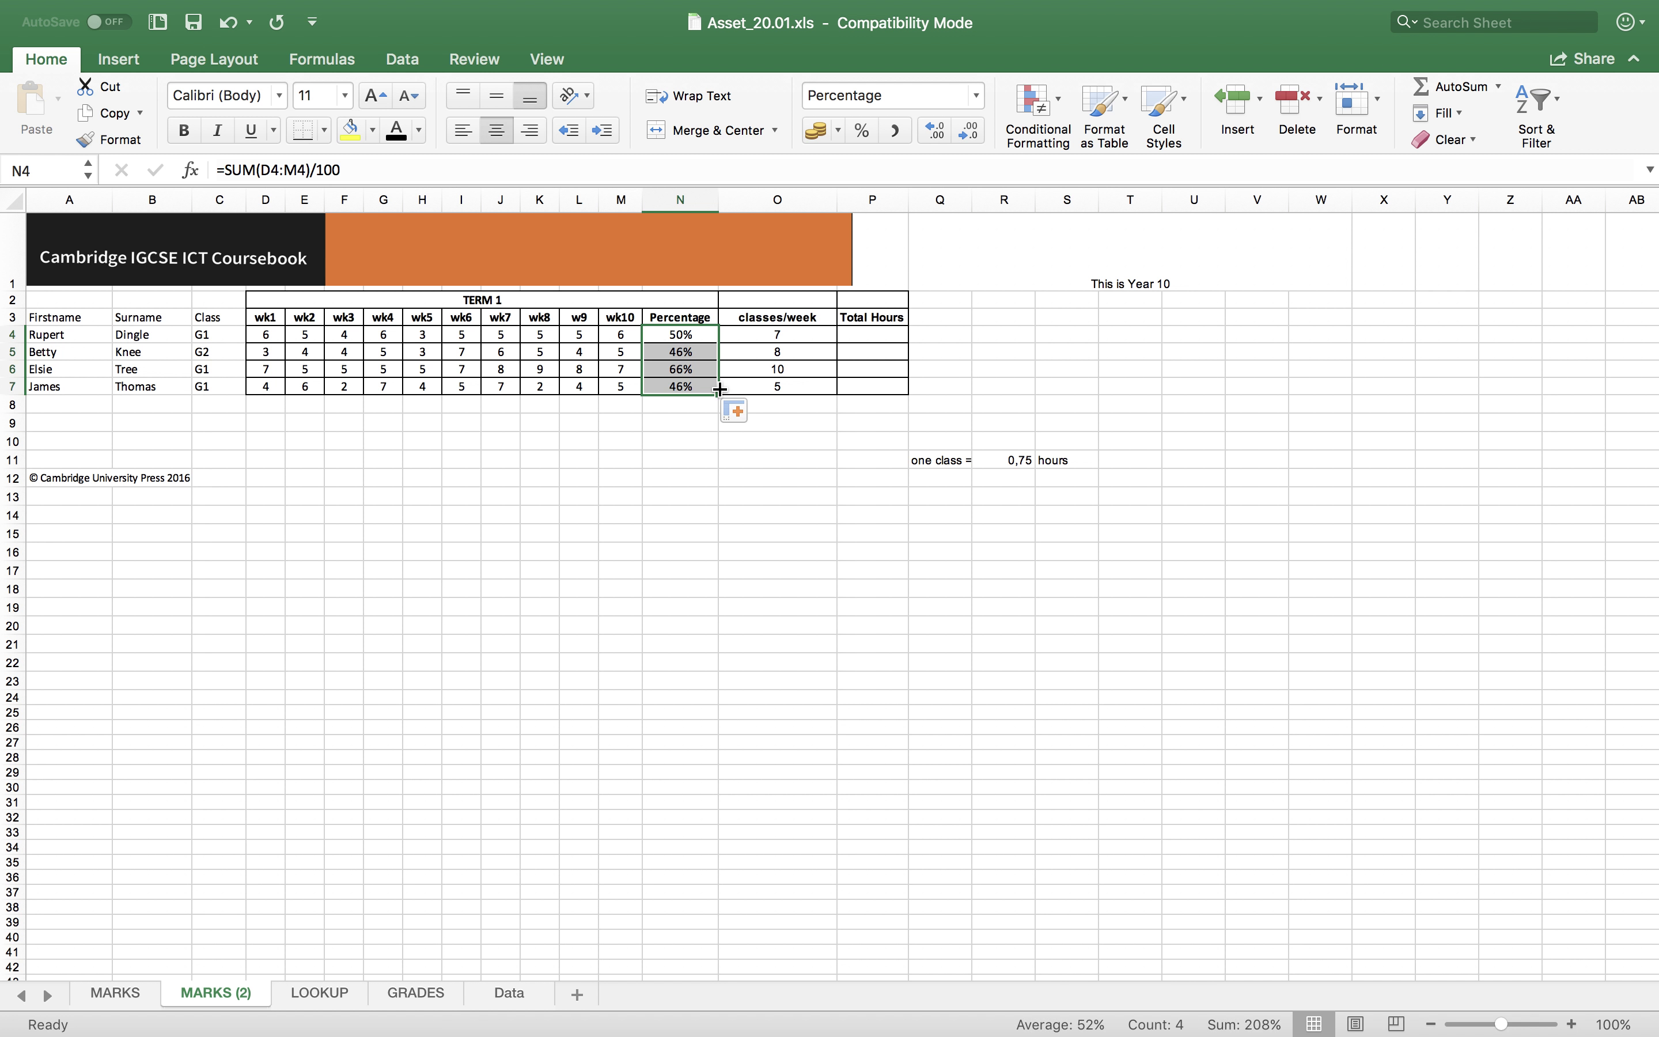
{"action": "key", "text": "Return"}
{"action": "key", "text": "Return"}
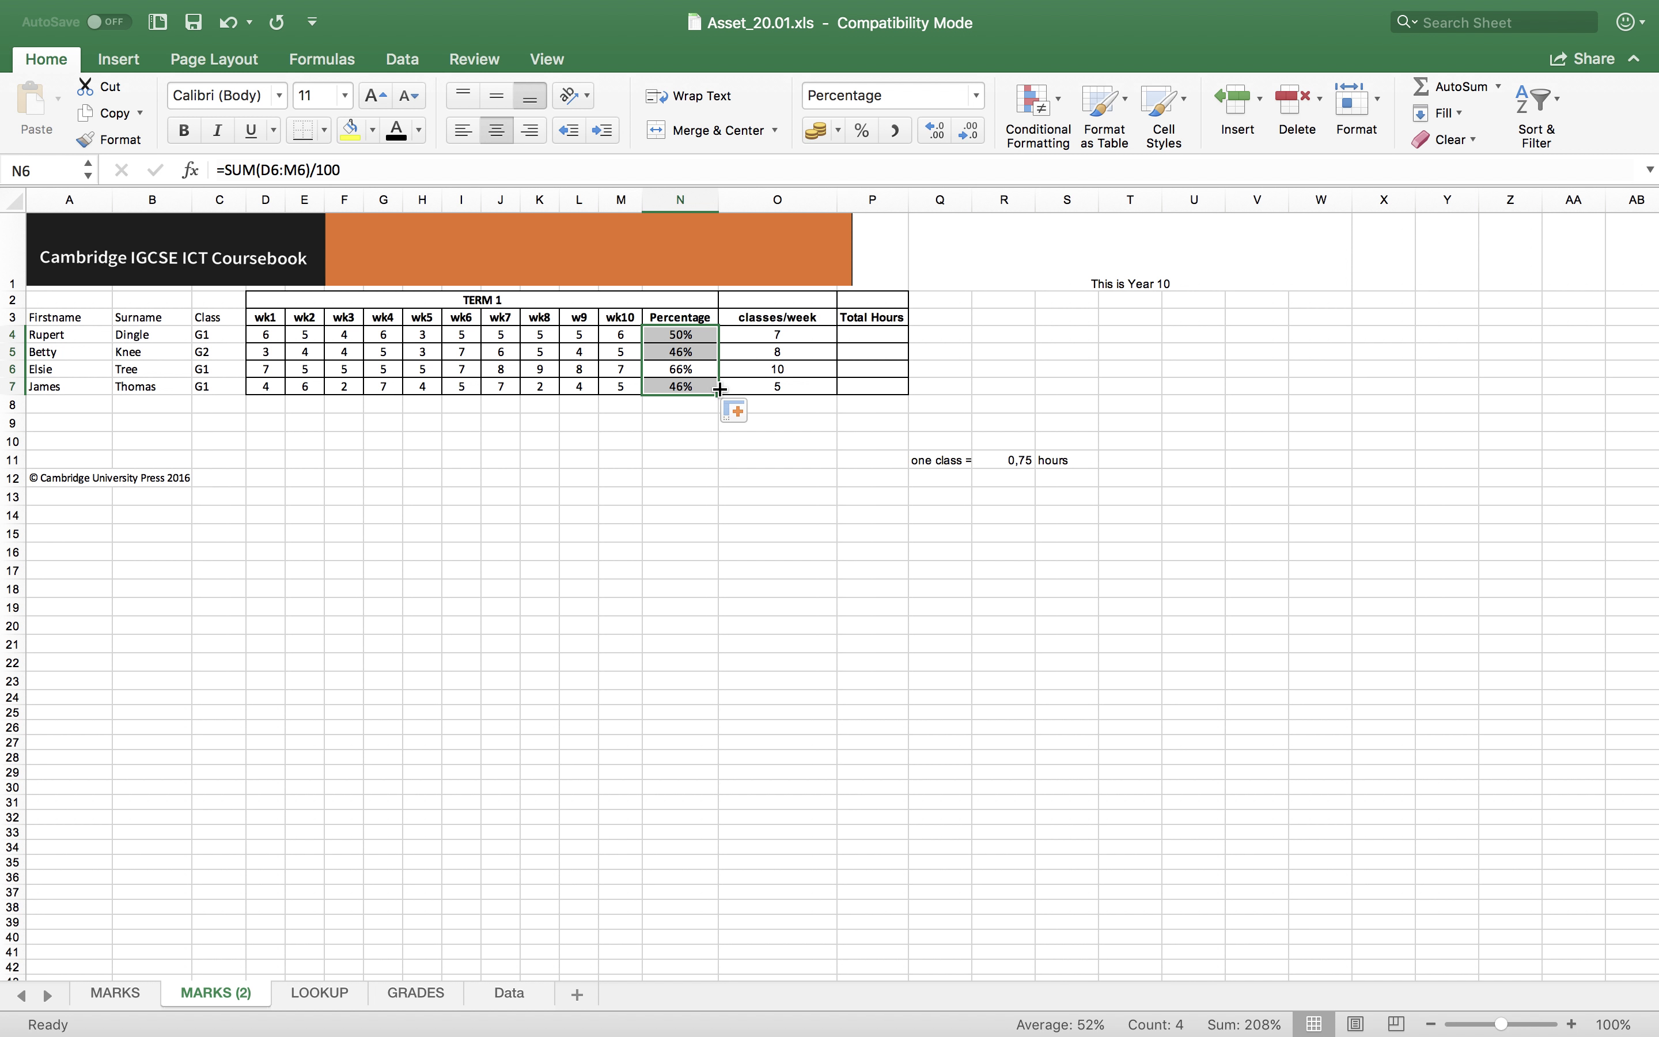
{"action": "key", "text": "Return"}
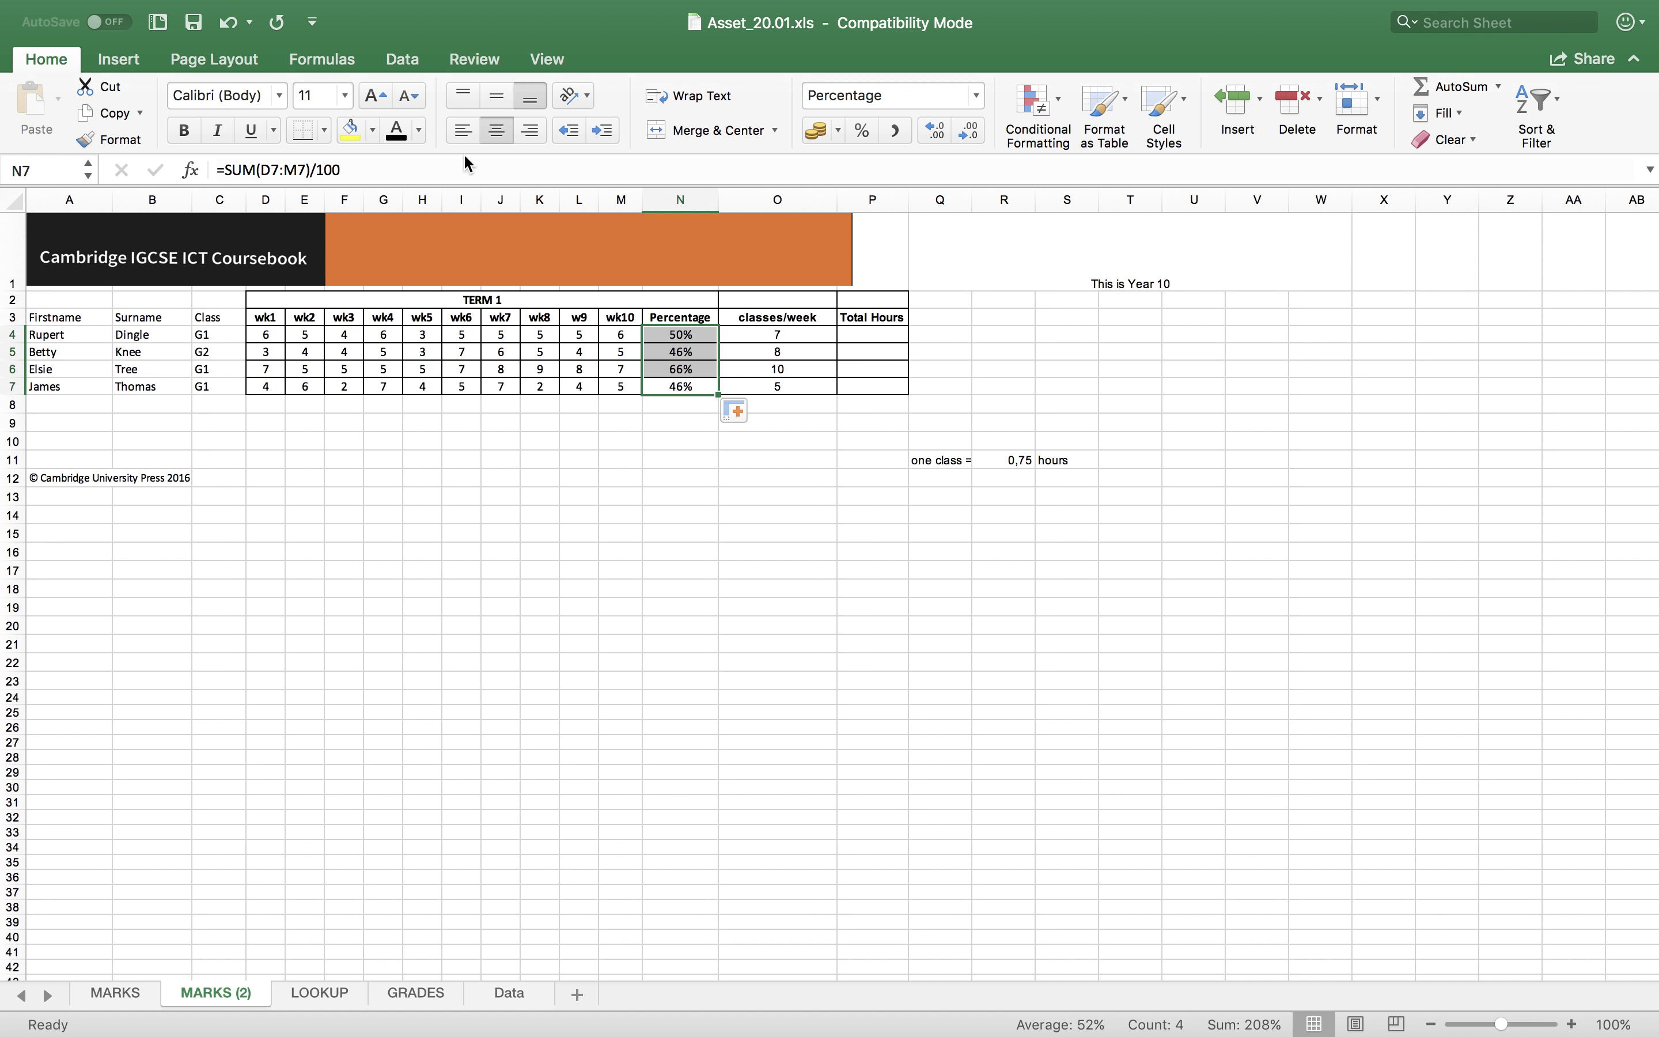
{"action": "left_click", "coordinate": [522, 166]}
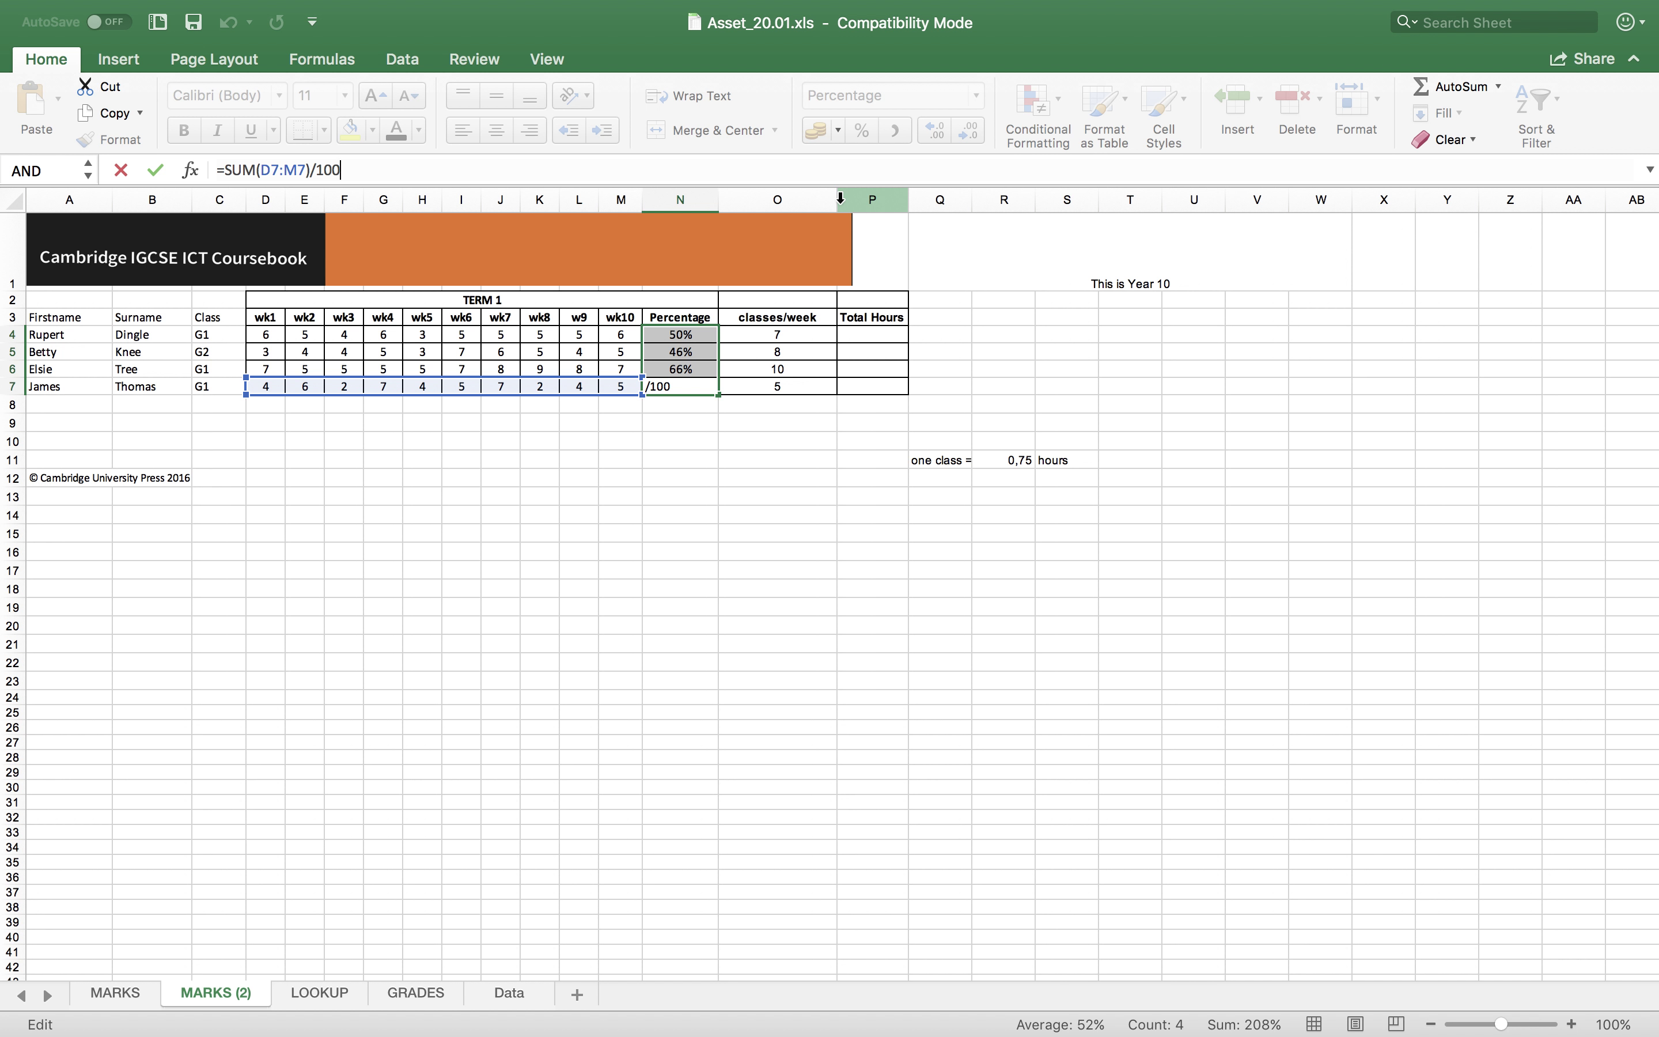
{"action": "left_click", "coordinate": [1012, 386]}
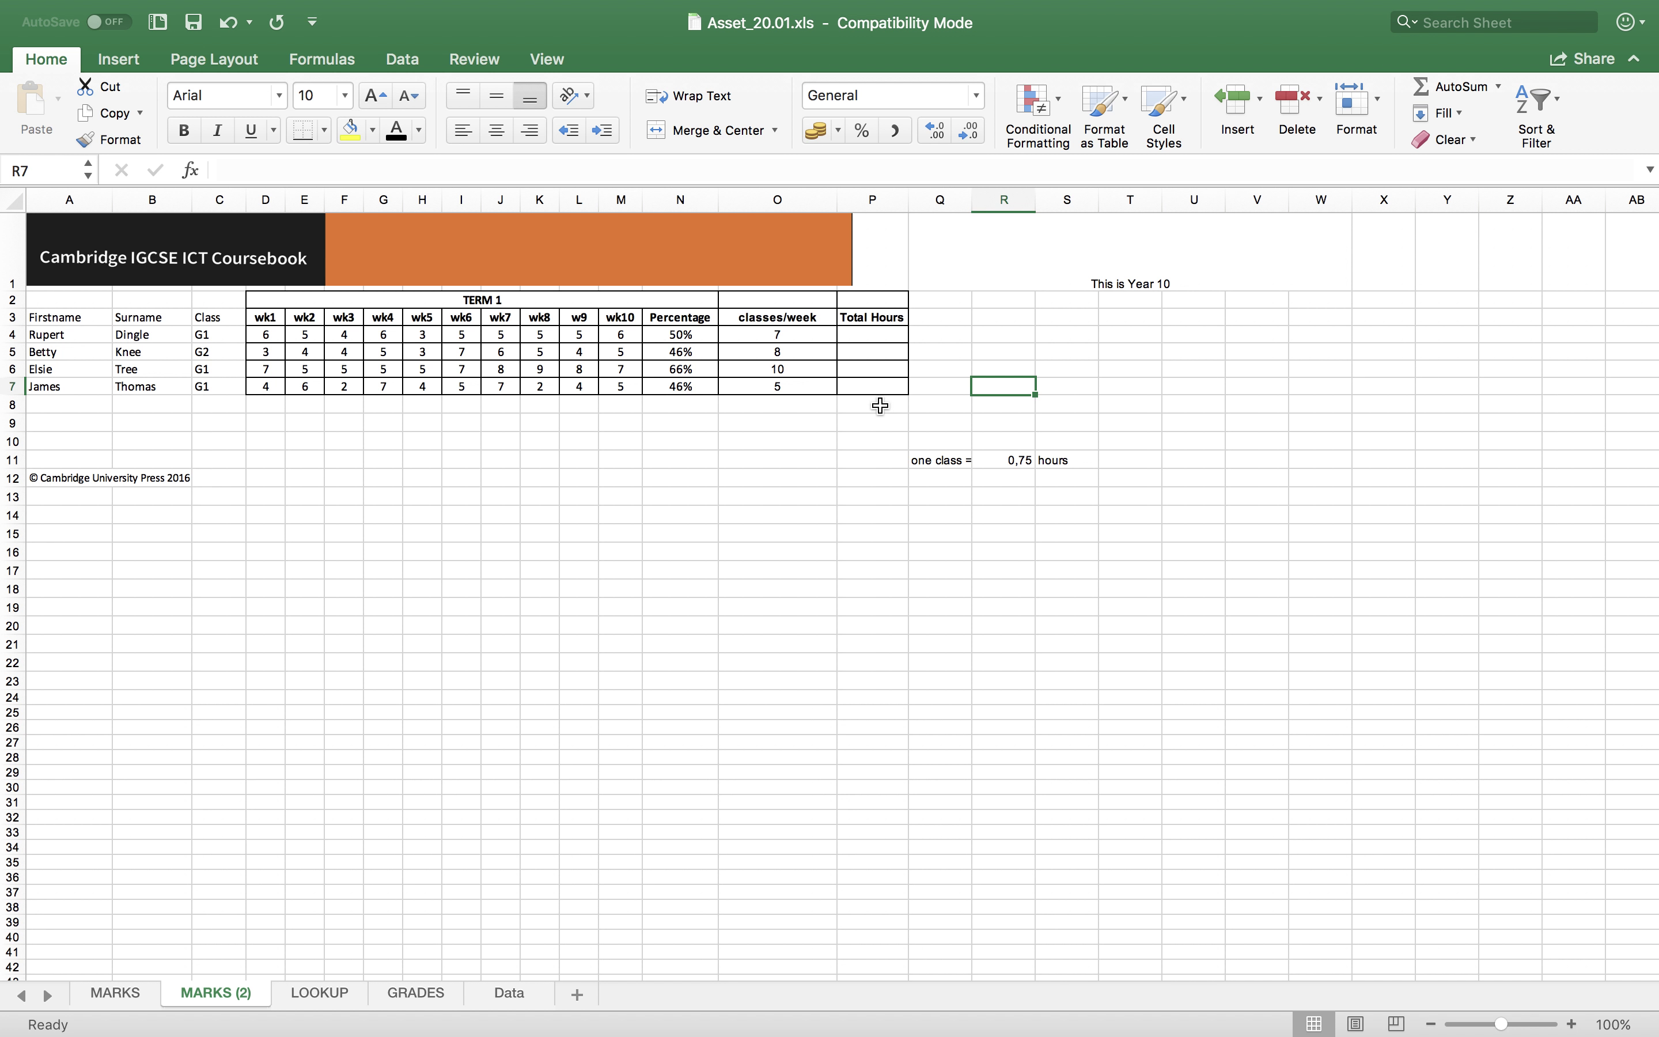
Examine the class length in row 11 and the classes/week values in O4 and O5
{"action": "left_click", "coordinate": [1027, 466]}
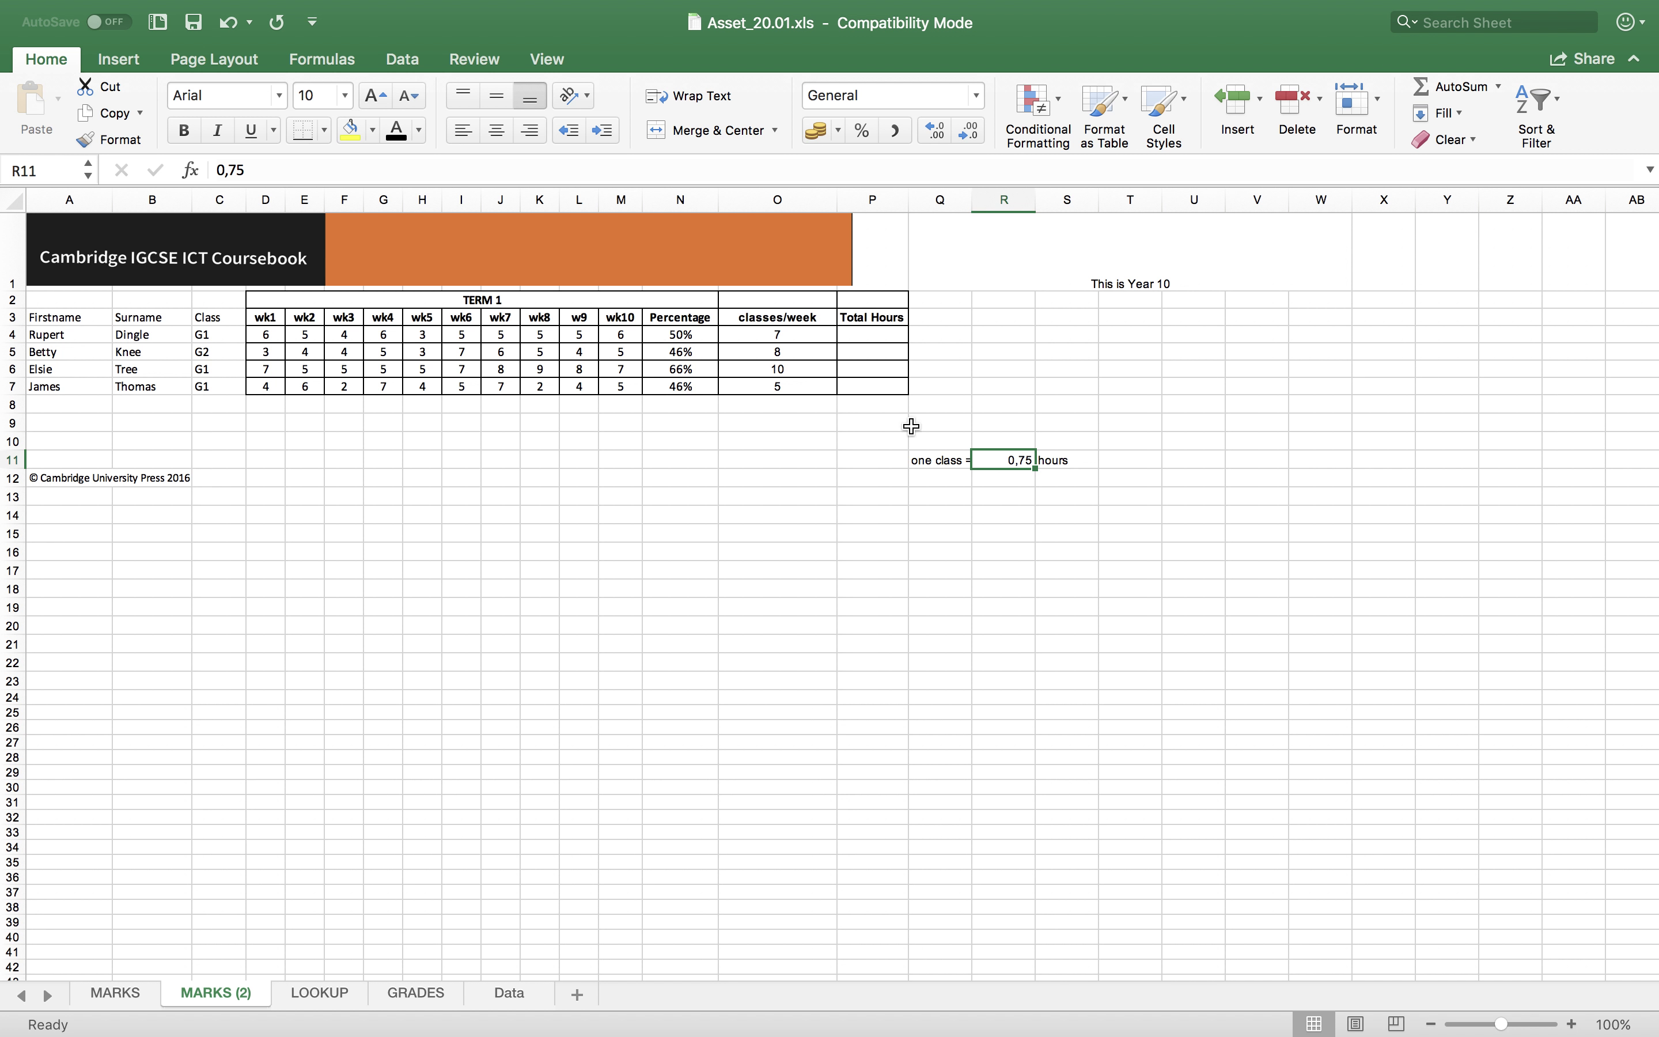
{"action": "left_click", "coordinate": [940, 474]}
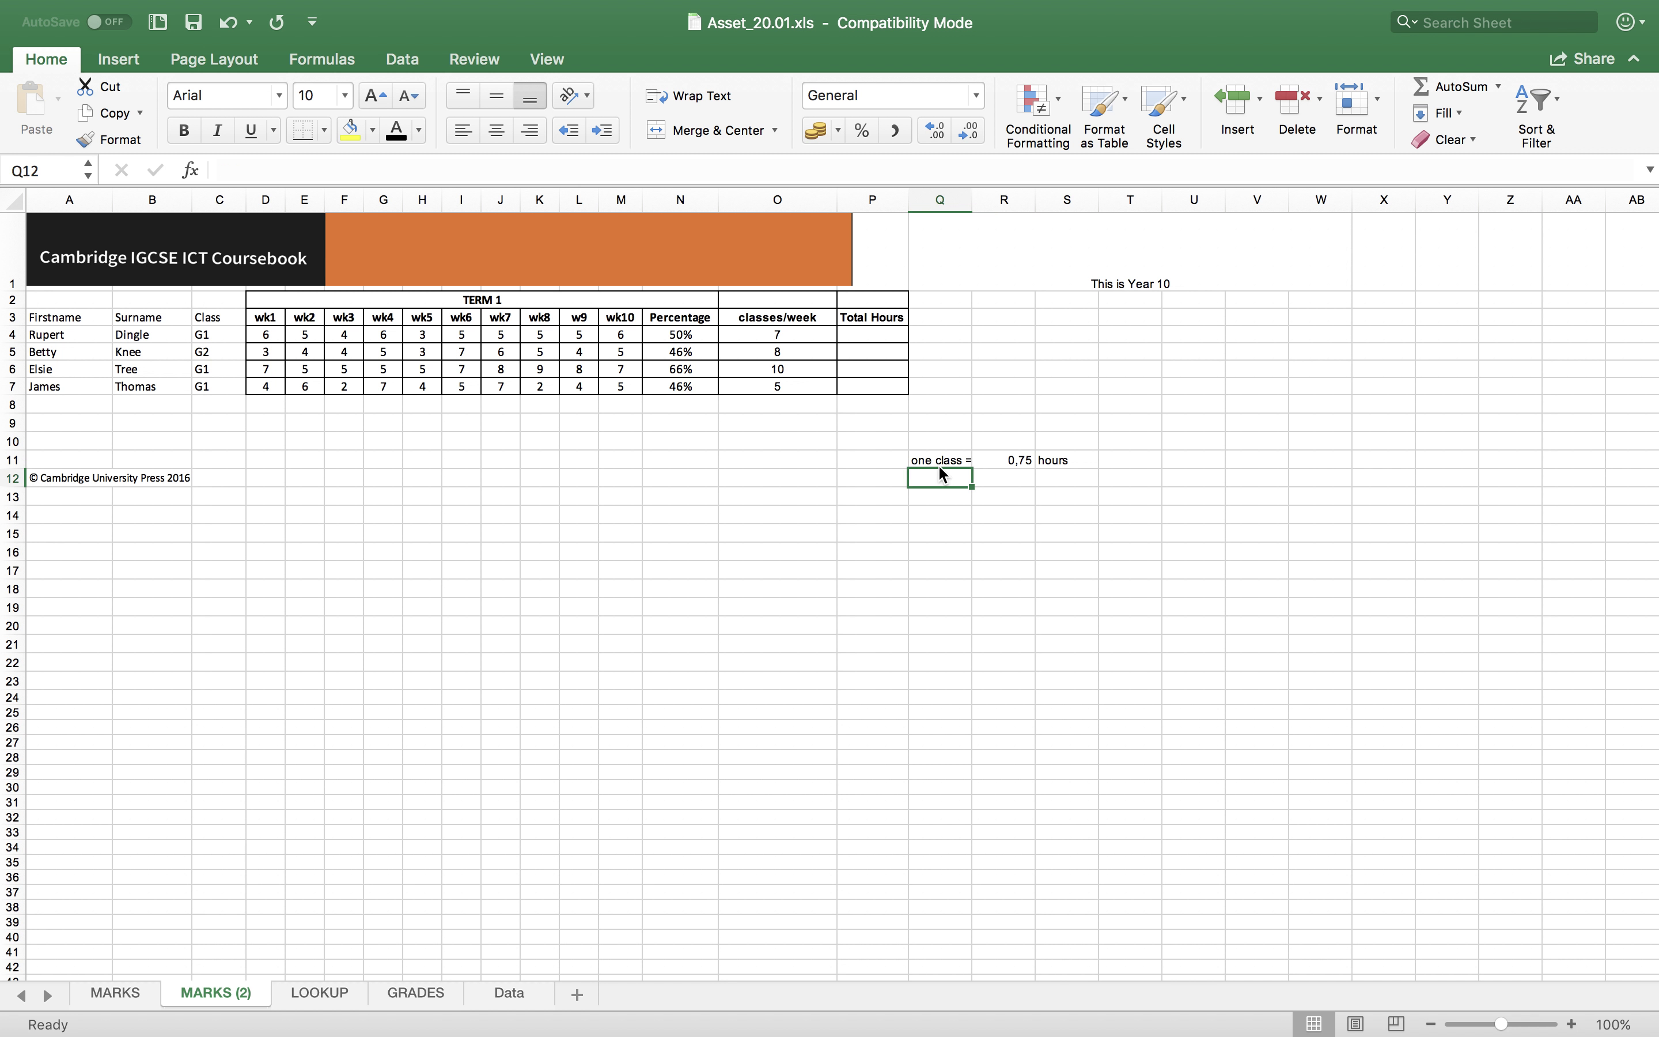
{"action": "left_click", "coordinate": [939, 461]}
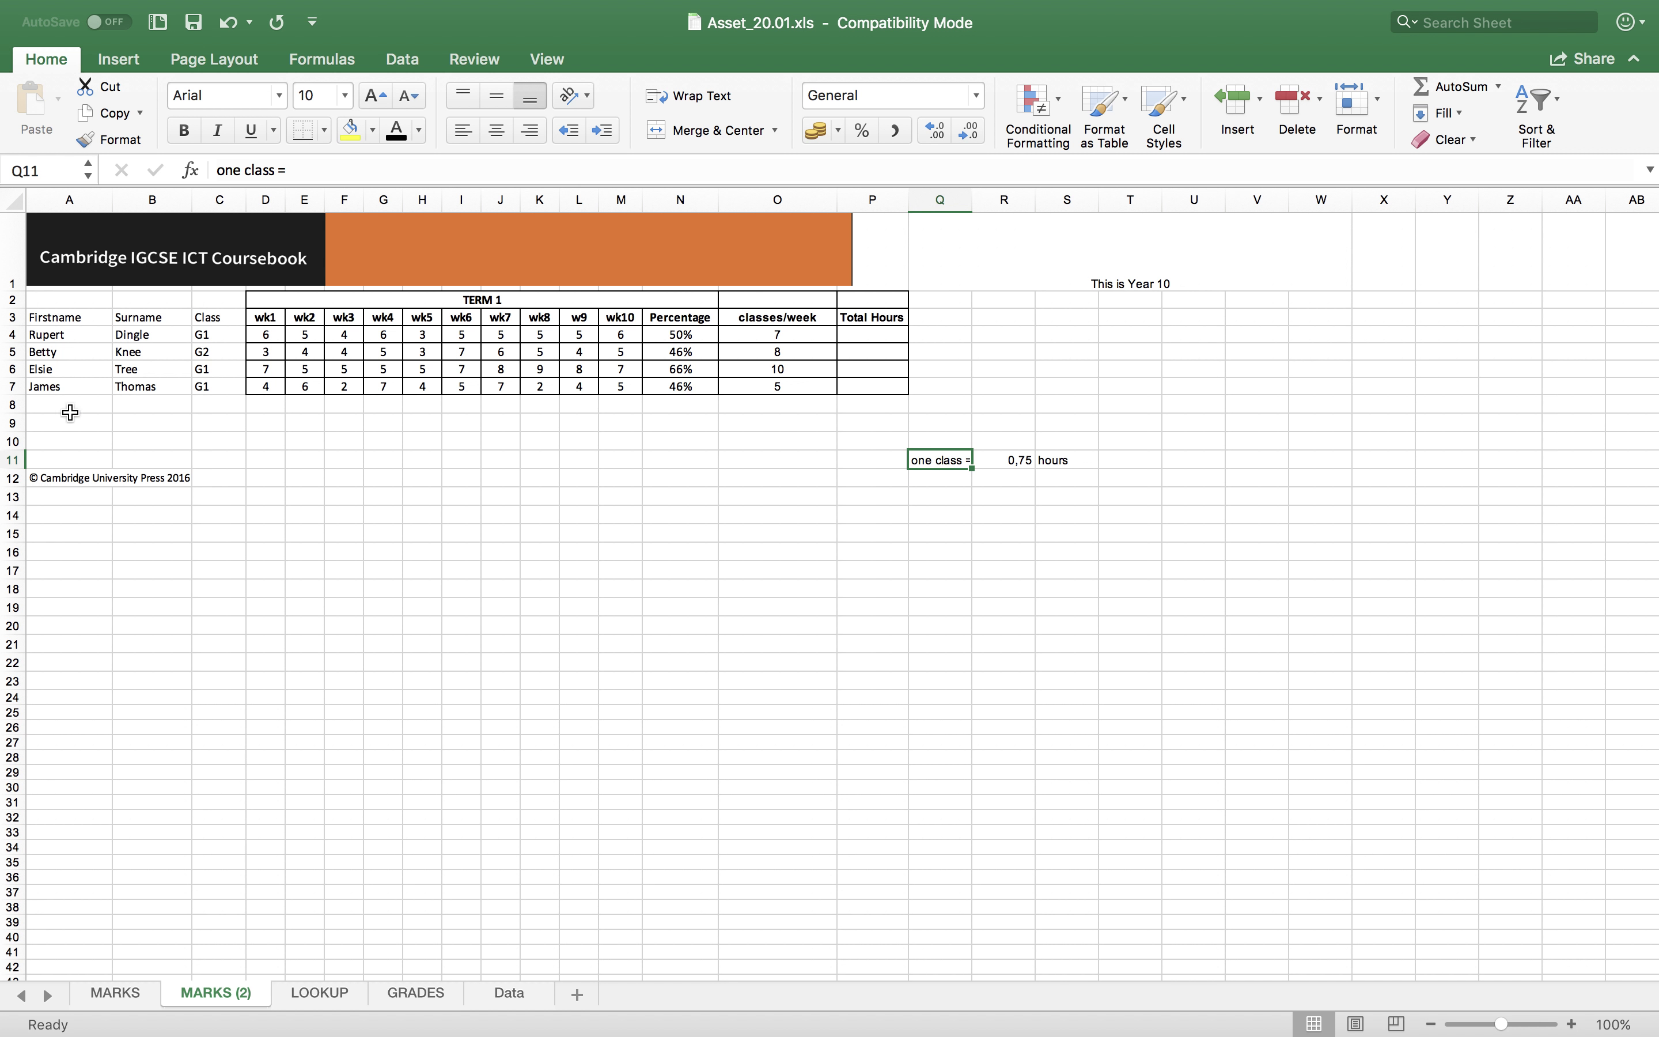
{"action": "left_click", "coordinate": [1021, 464]}
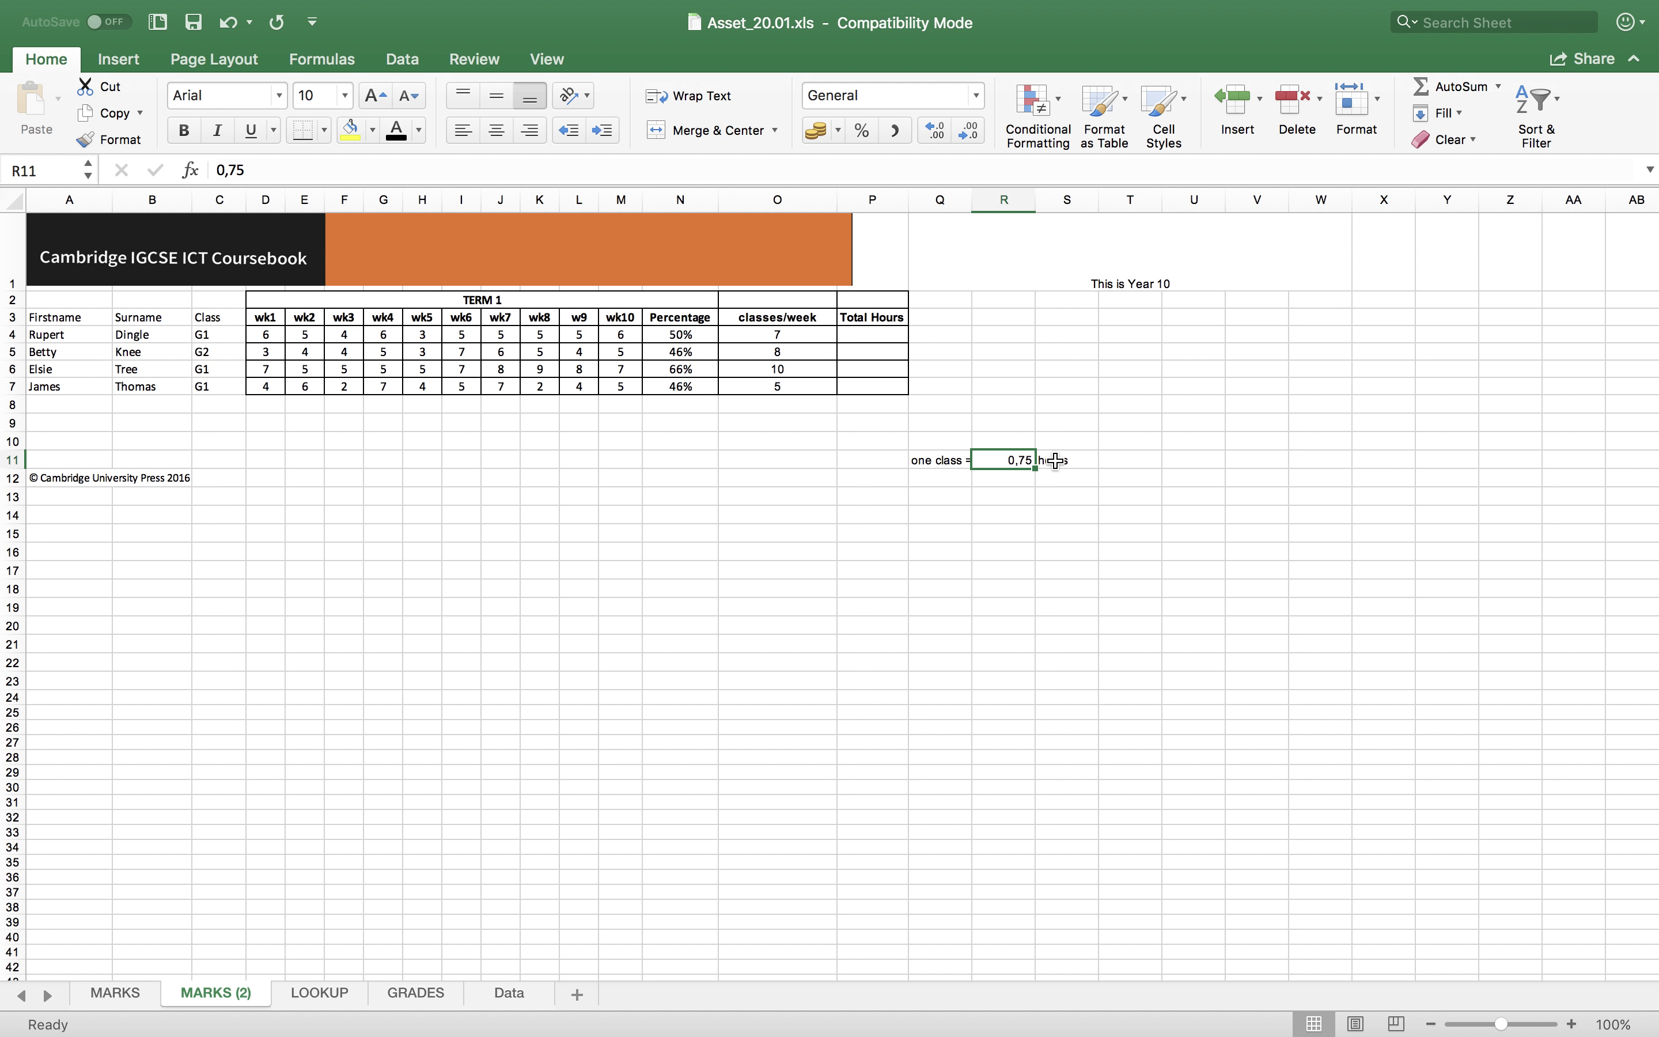
{"action": "left_click", "coordinate": [1075, 461]}
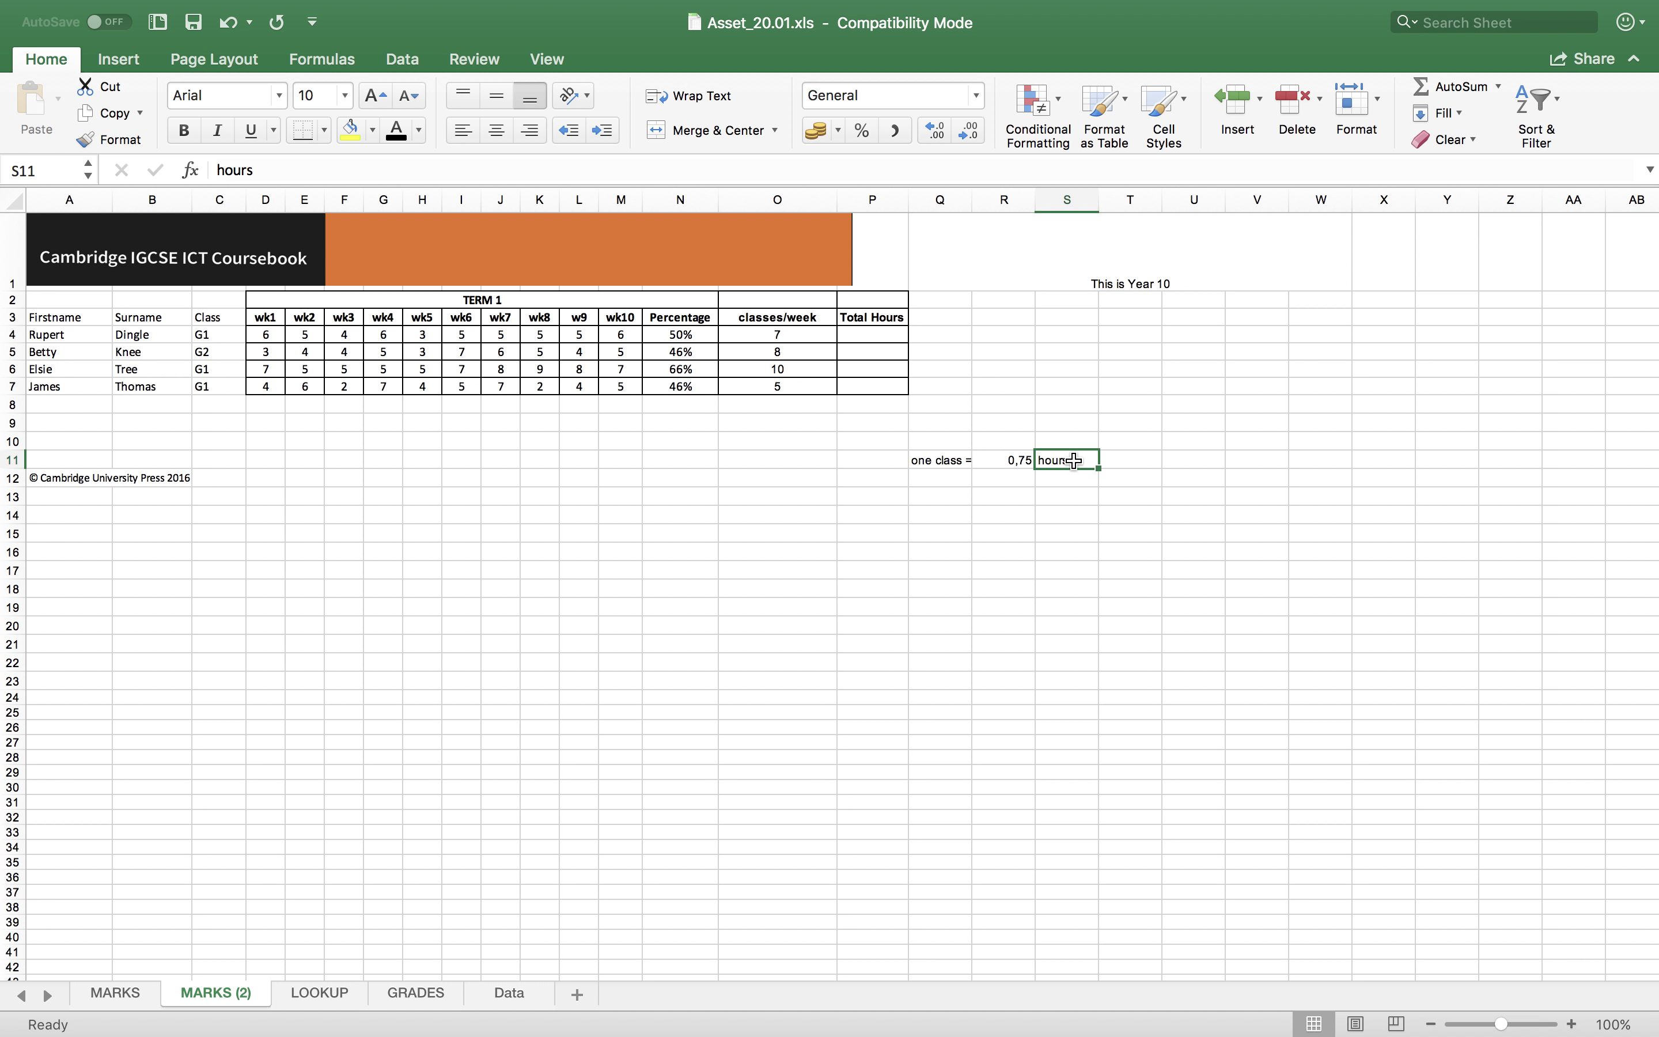
{"action": "left_click", "coordinate": [812, 340]}
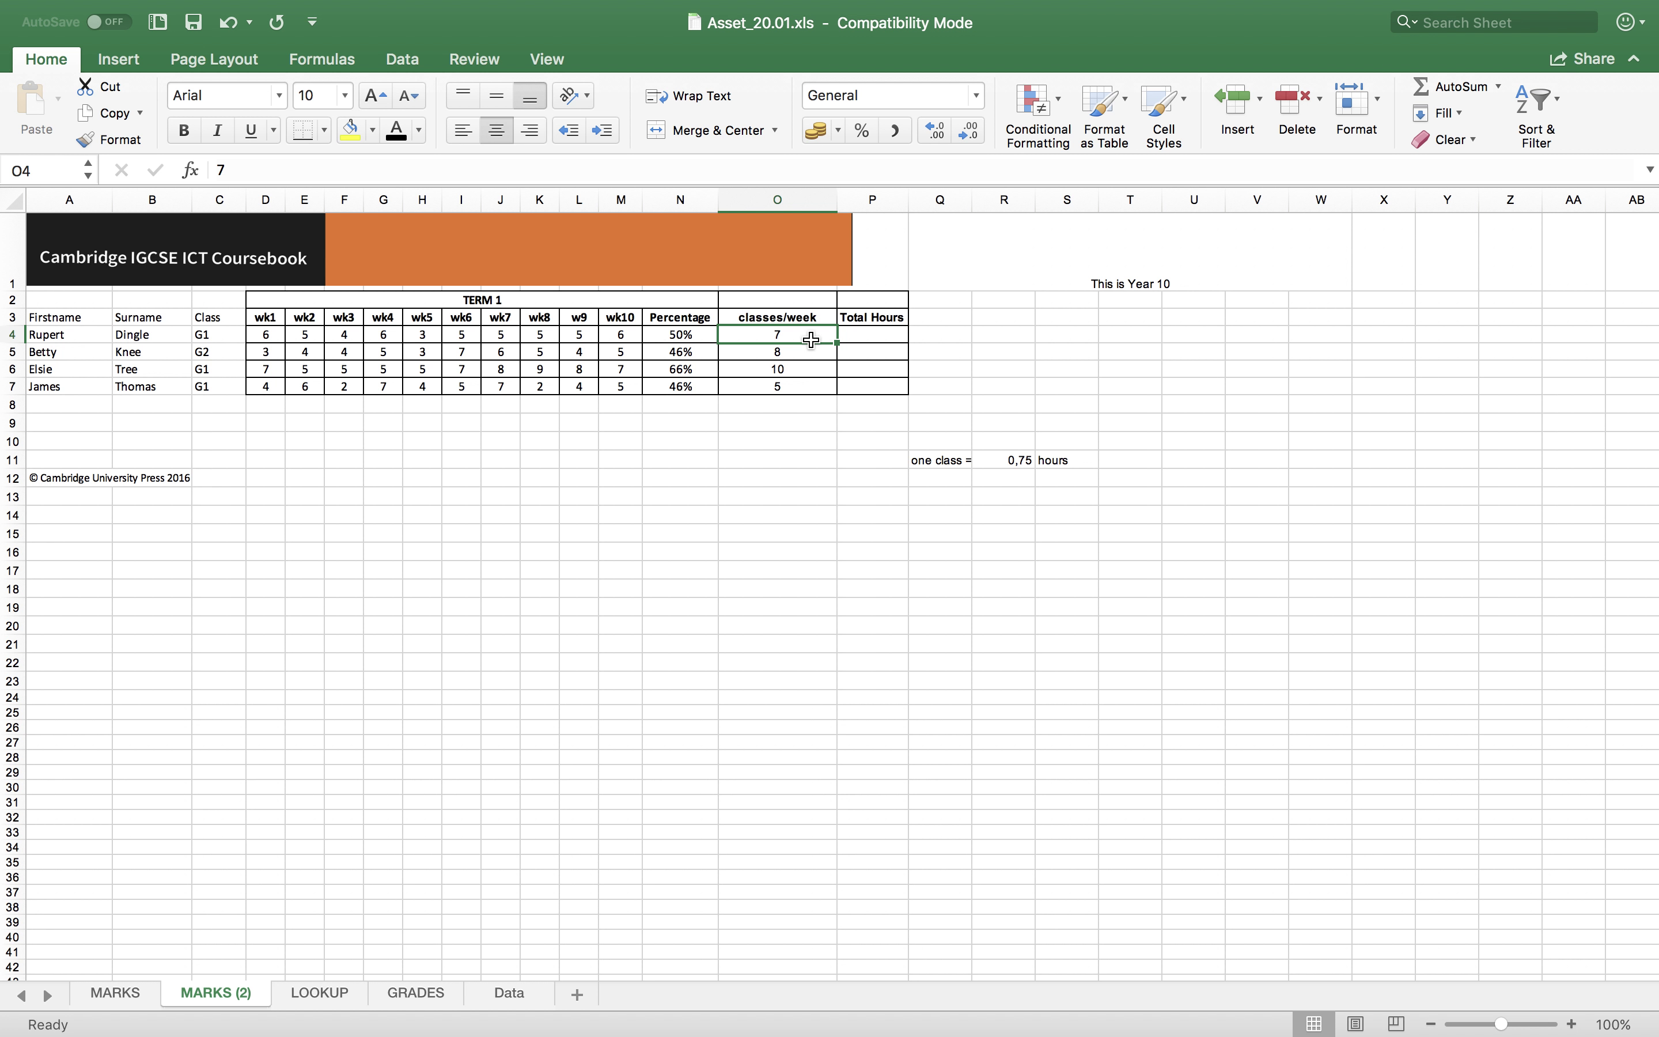
{"action": "left_click", "coordinate": [808, 355]}
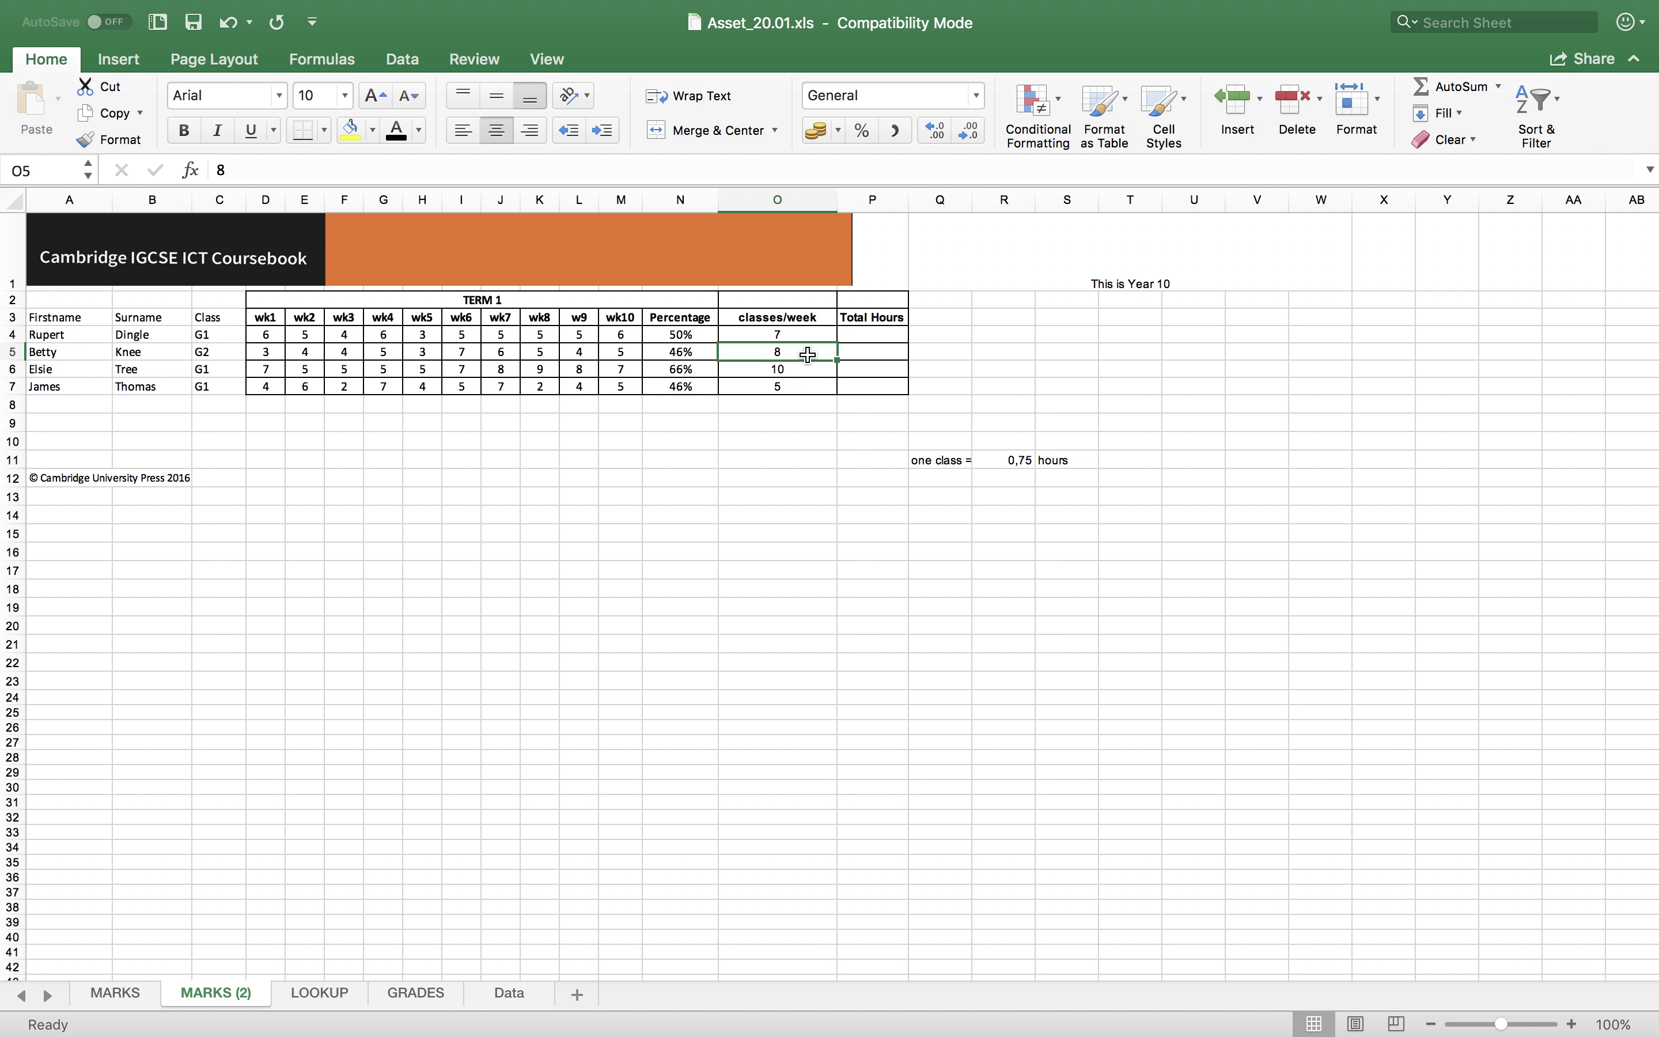
Enter the total hours formula =O4*R11 in P4, after checking the classes/week in O7 and the class length in R11
{"action": "left_click", "coordinate": [807, 377]}
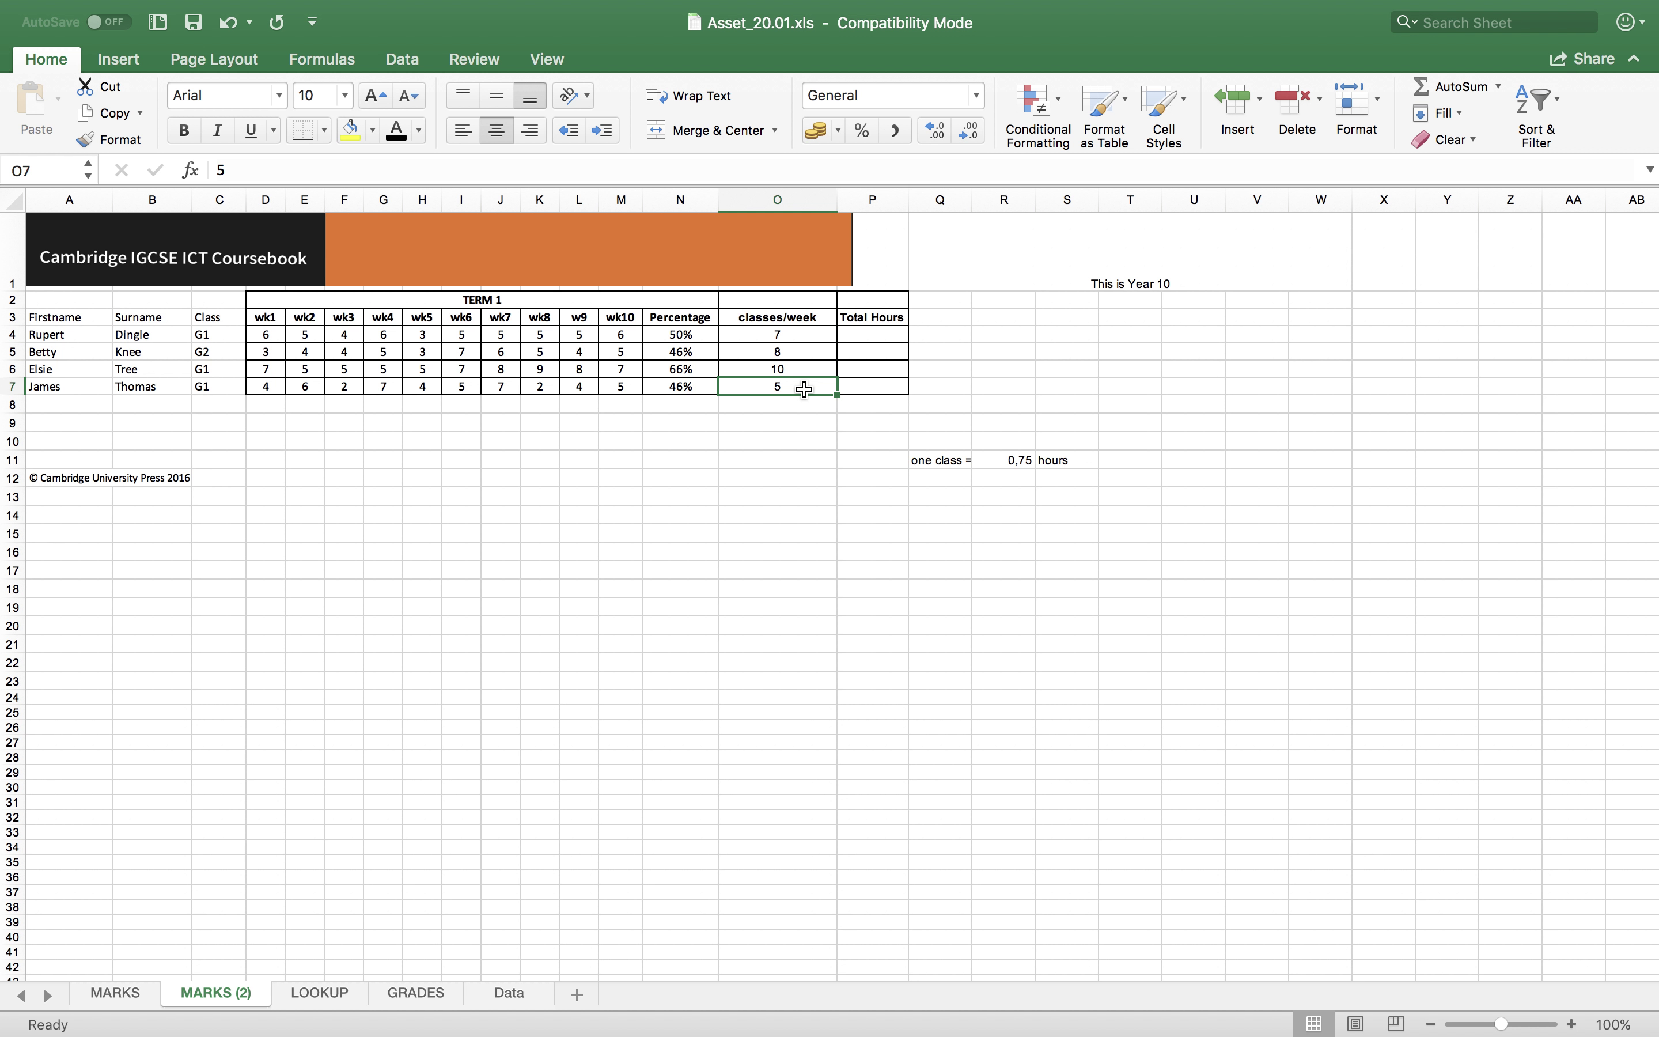
{"action": "left_click", "coordinate": [874, 339]}
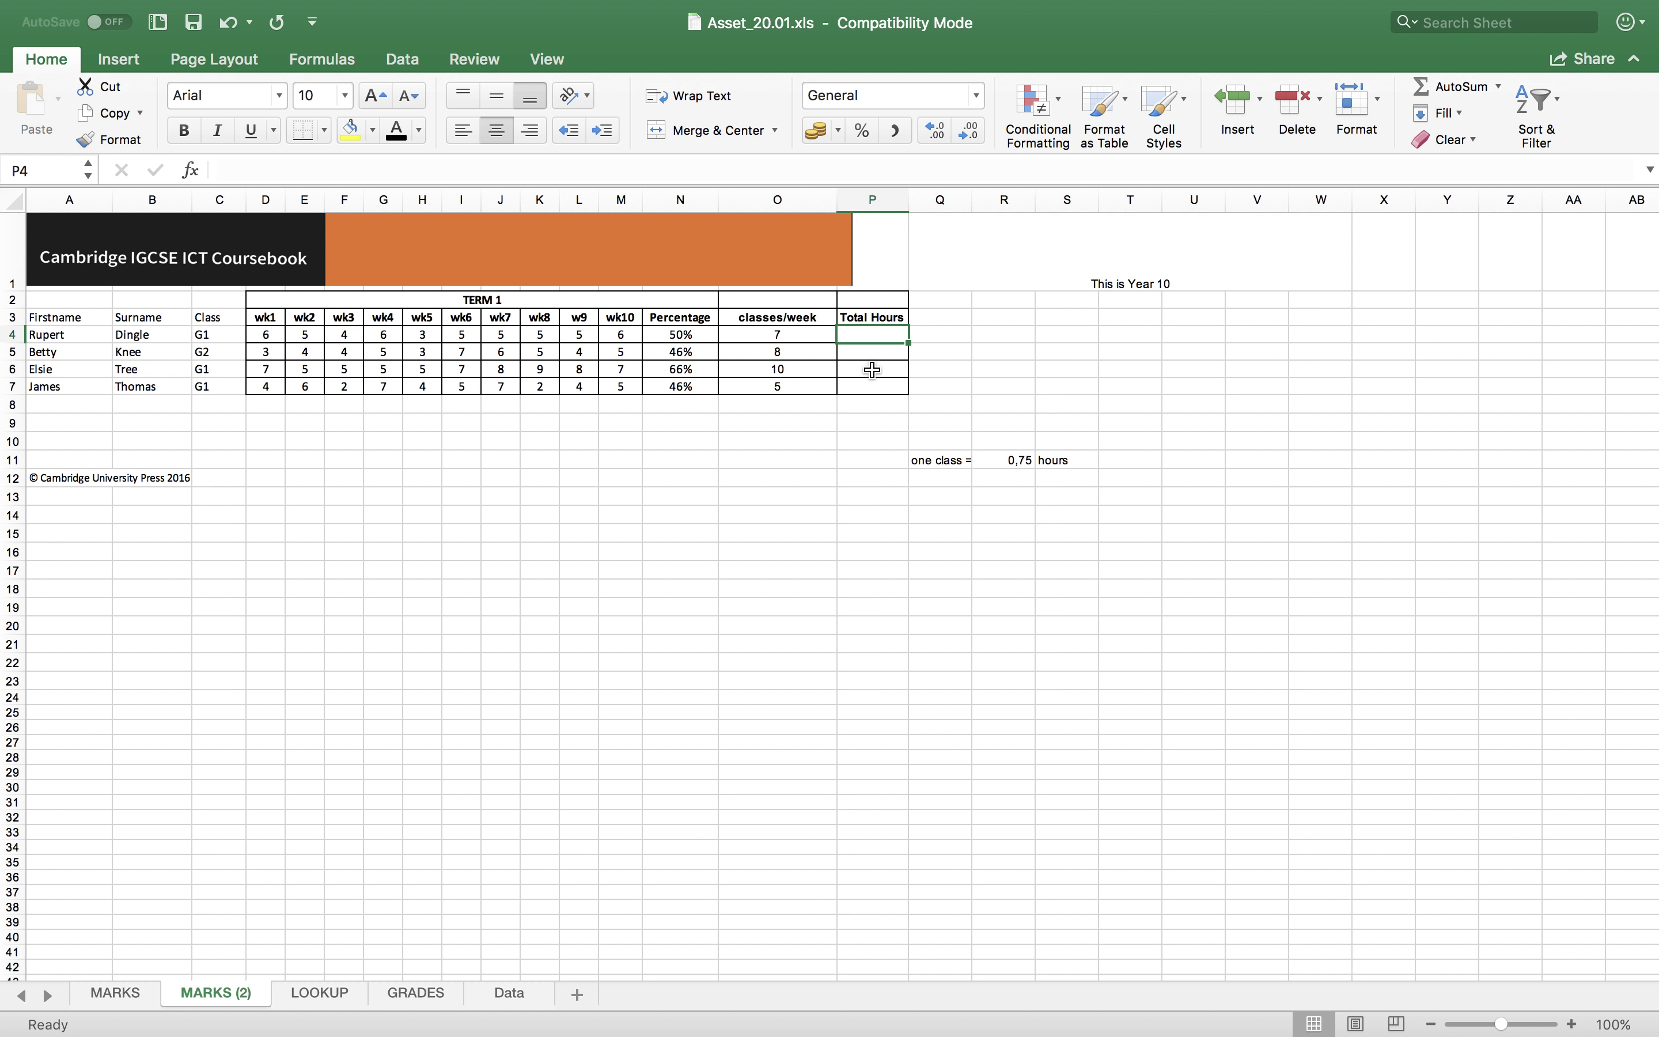
{"action": "left_click", "coordinate": [1024, 461]}
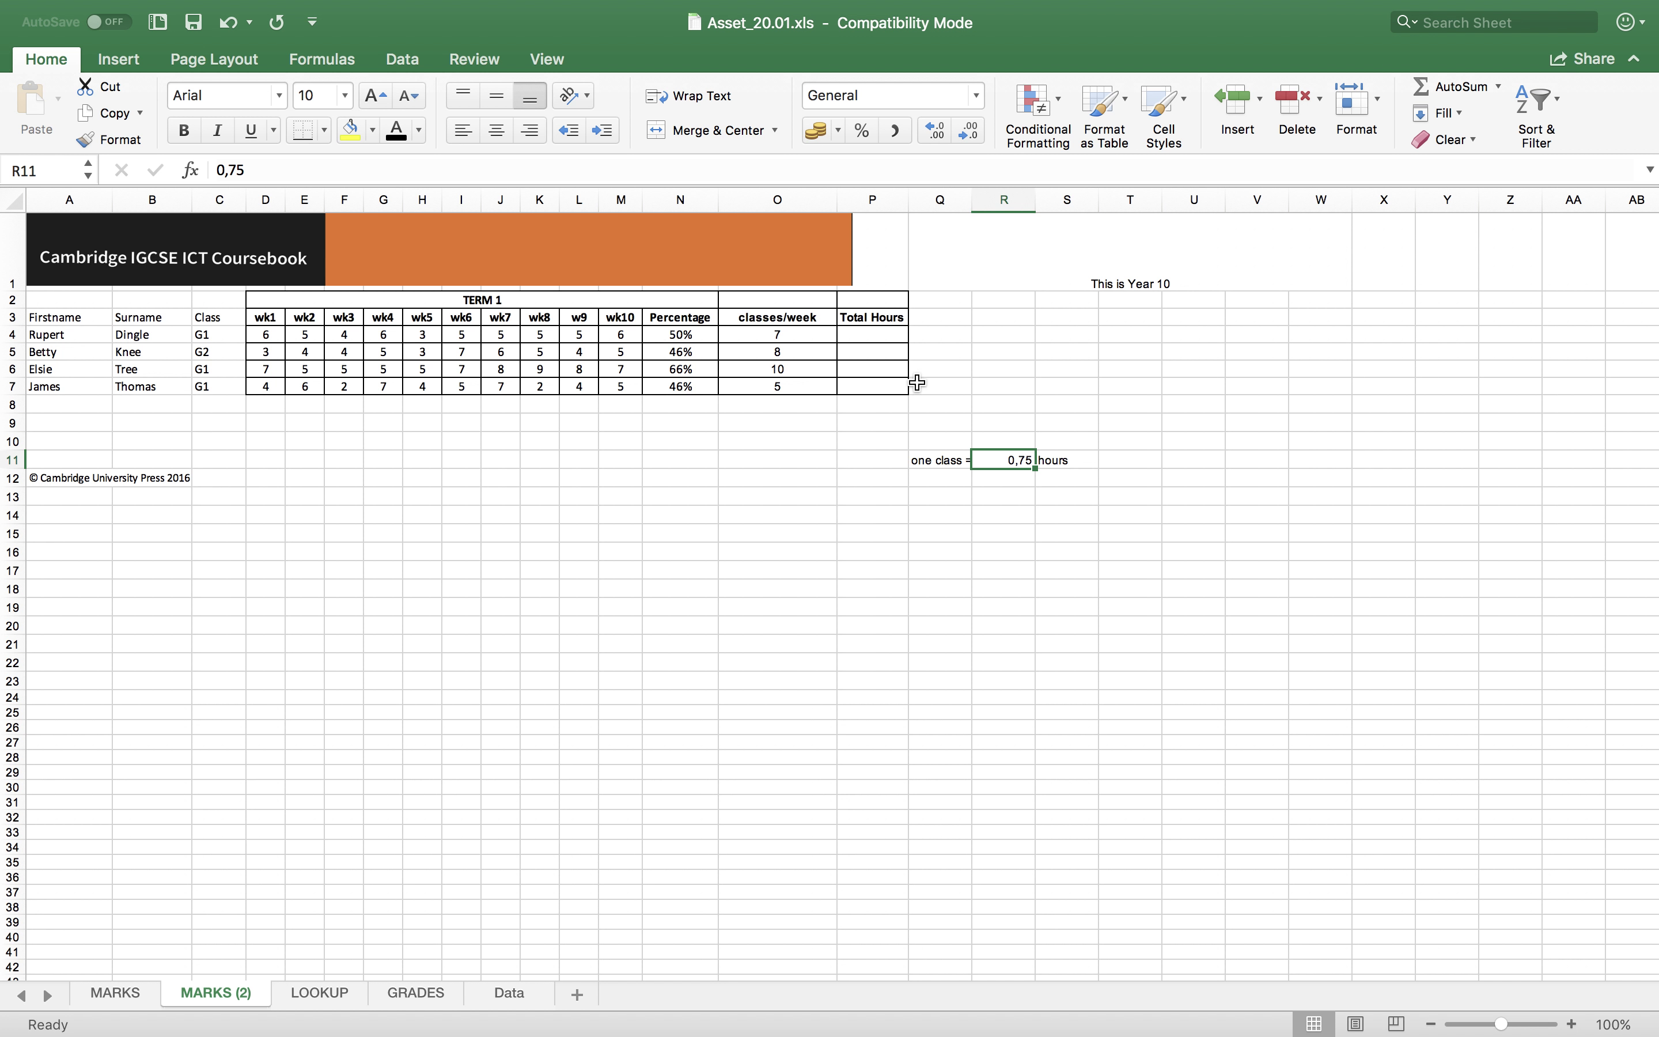
{"action": "left_click", "coordinate": [886, 334]}
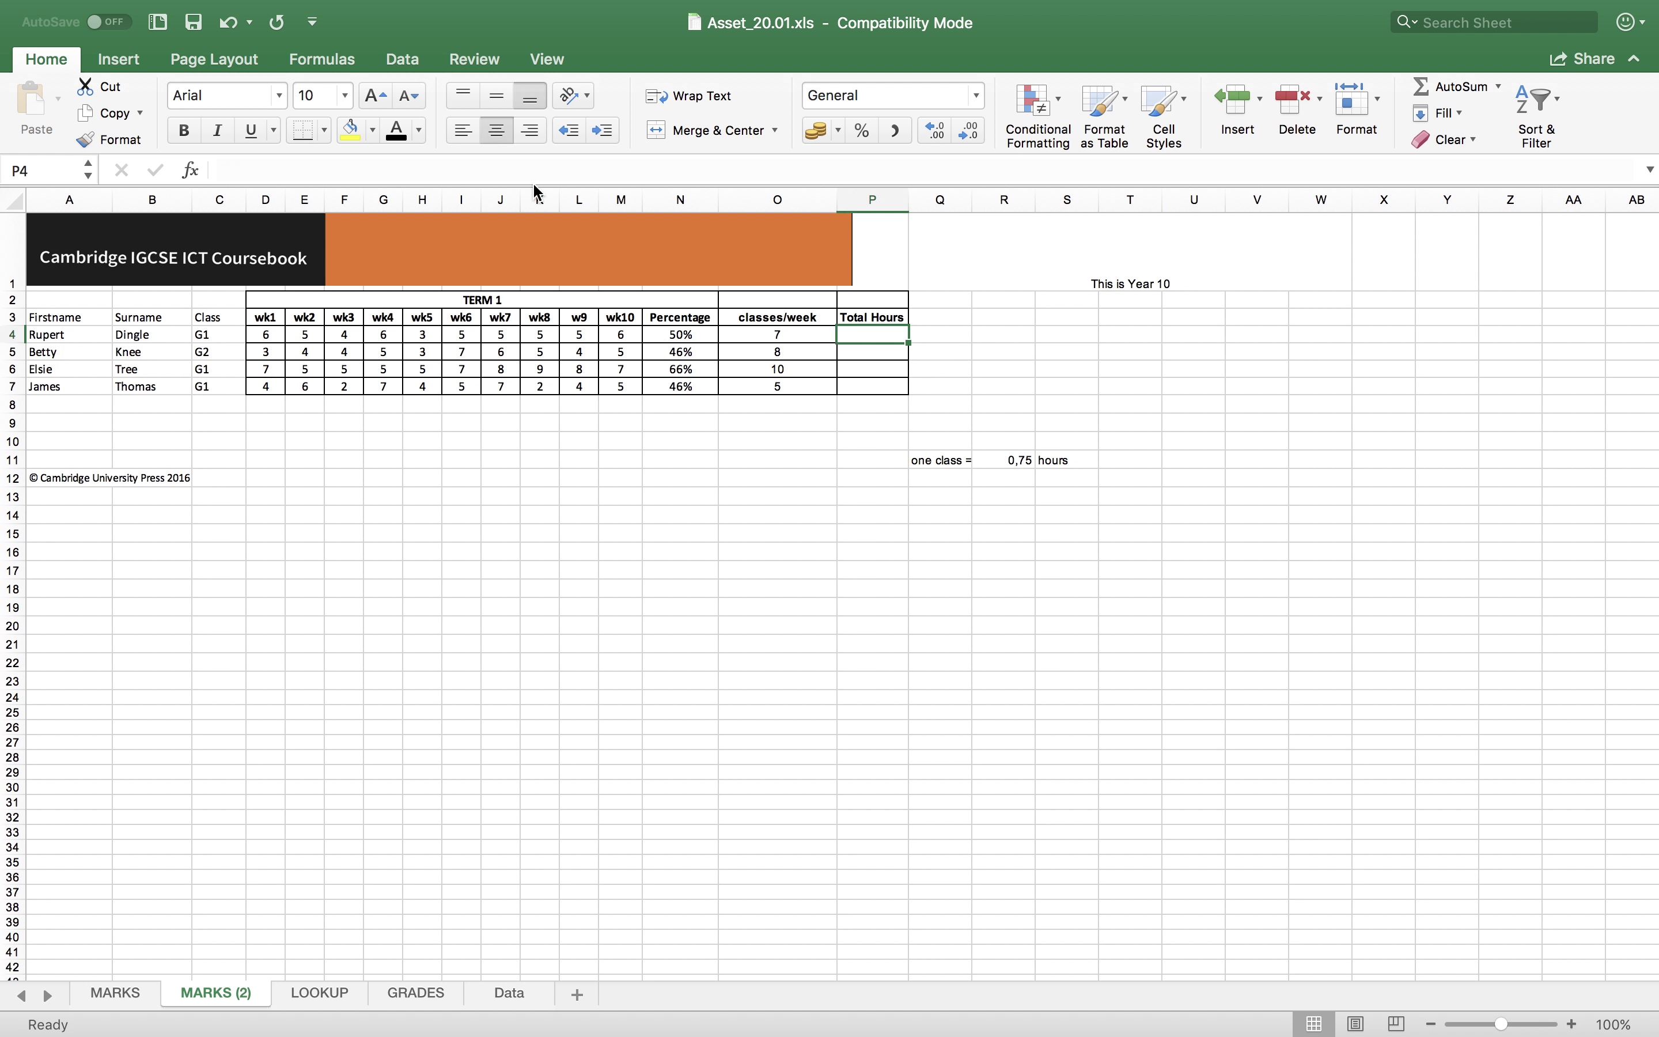
{"action": "left_click", "coordinate": [271, 169]}
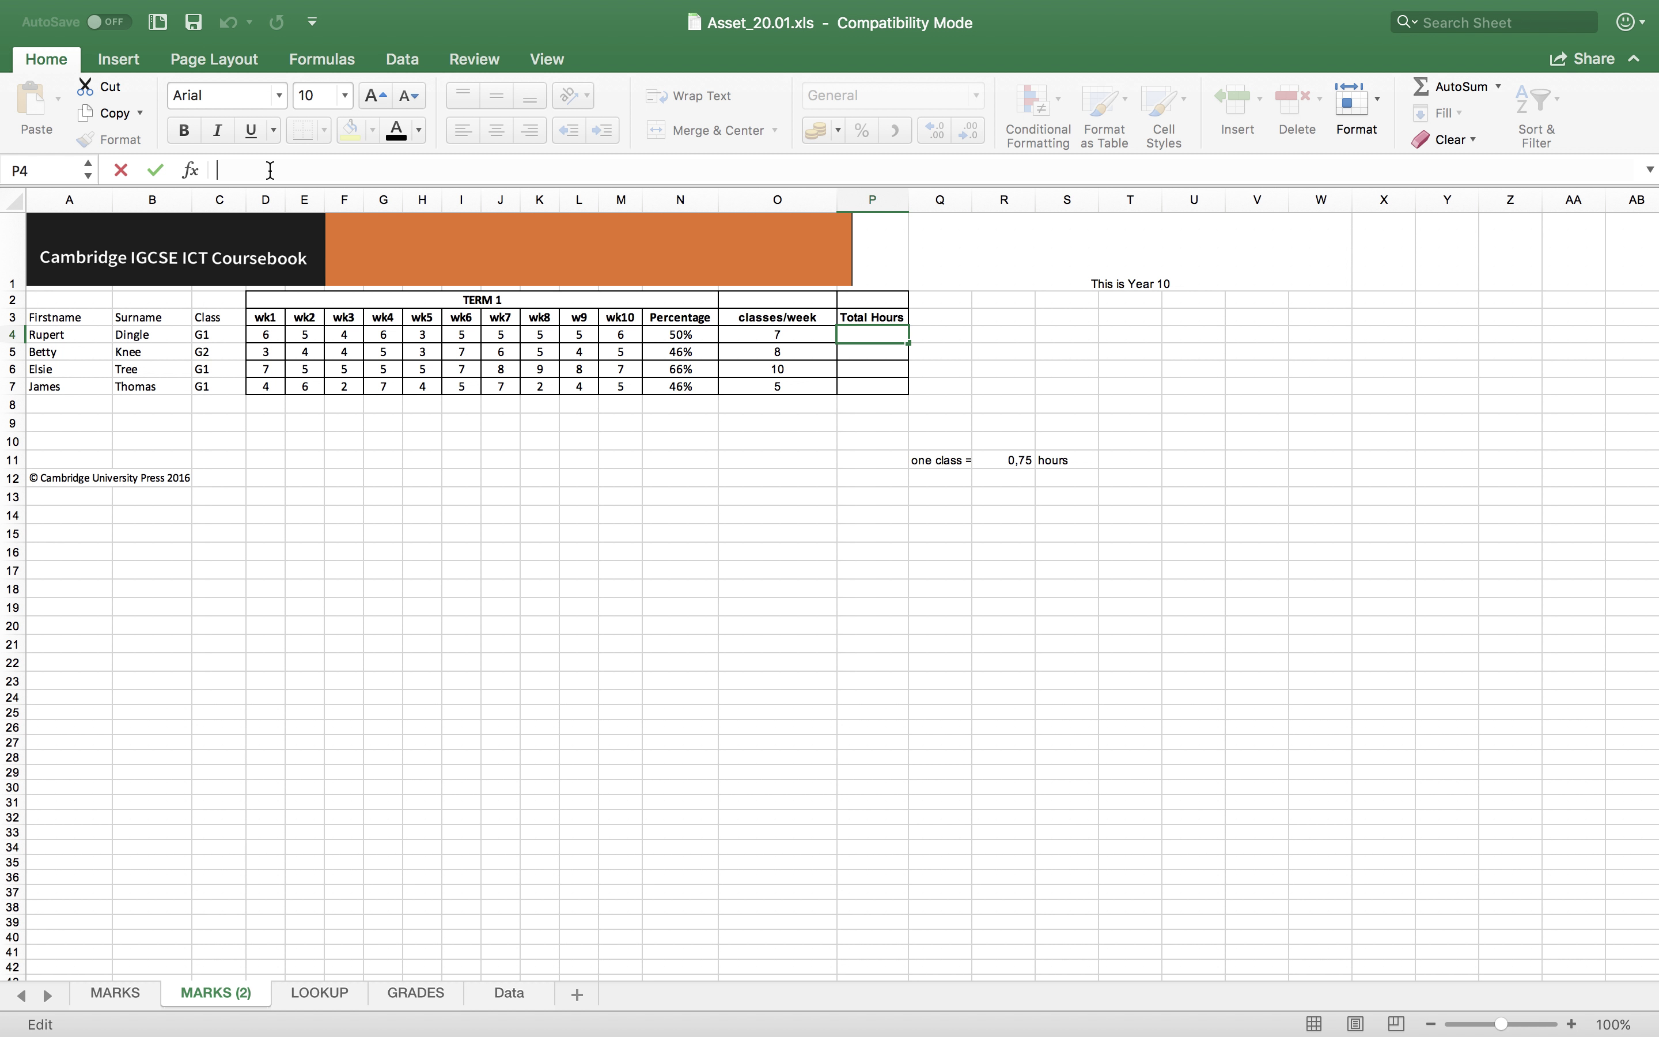
{"action": "type", "text": "="}
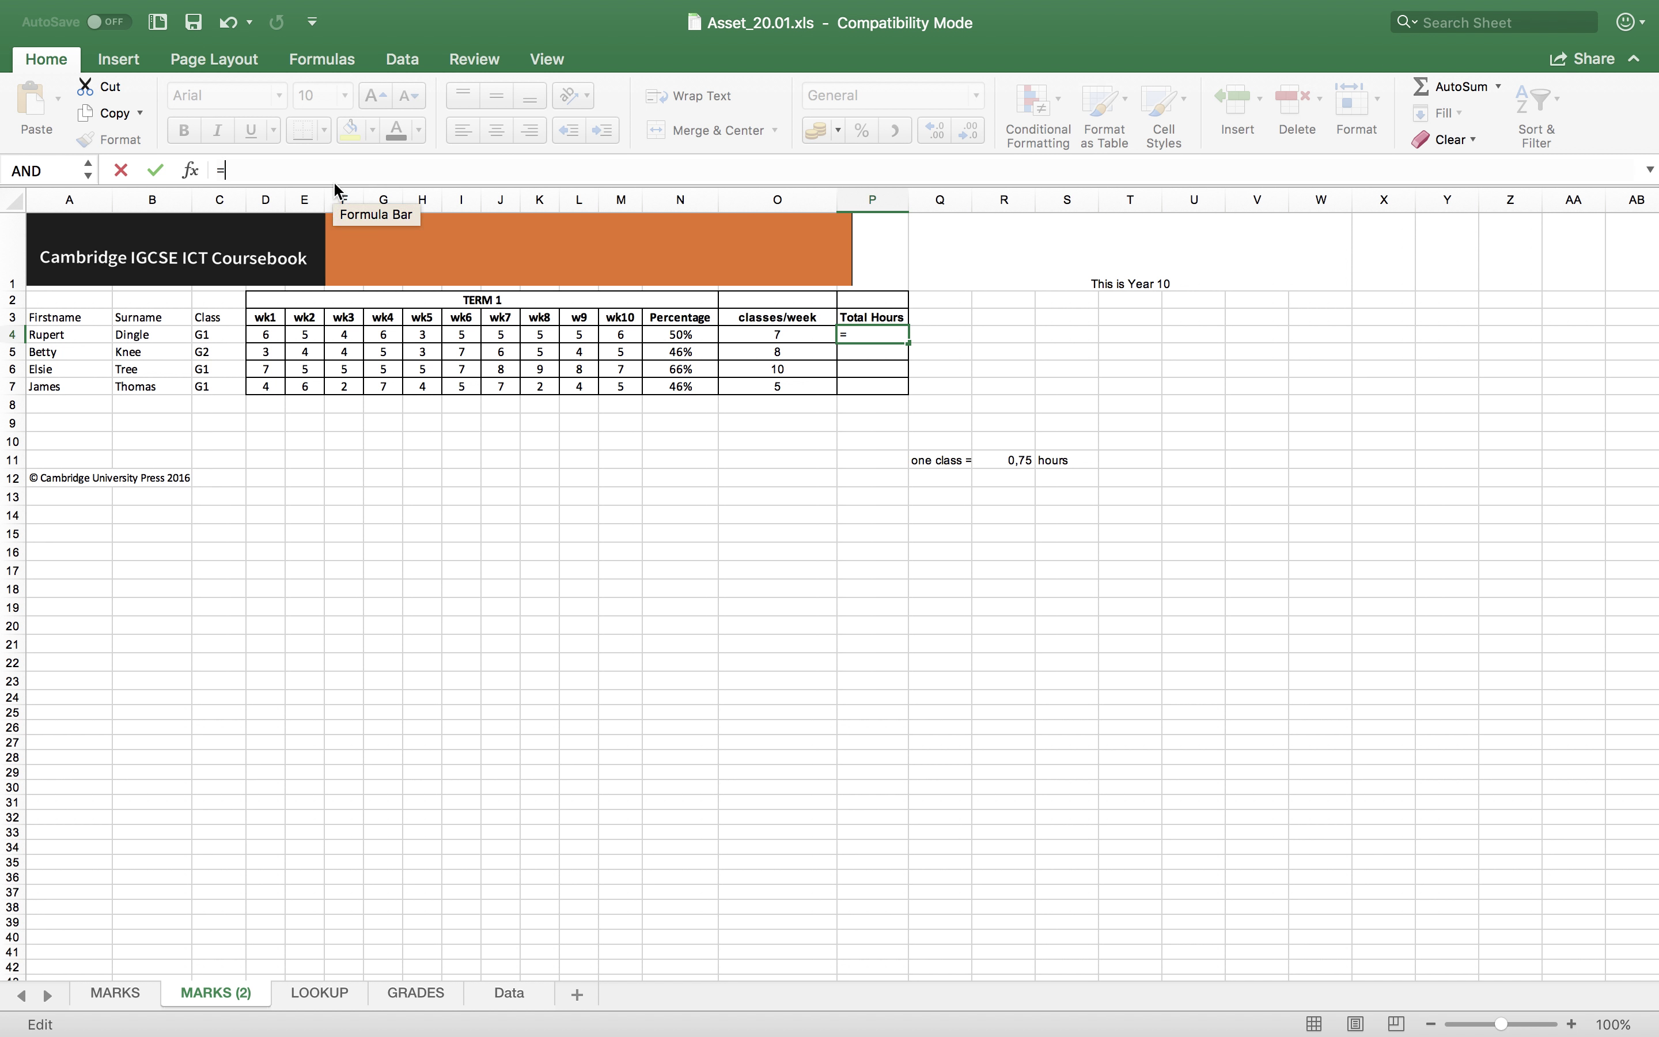
{"action": "type", "text": "O4"}
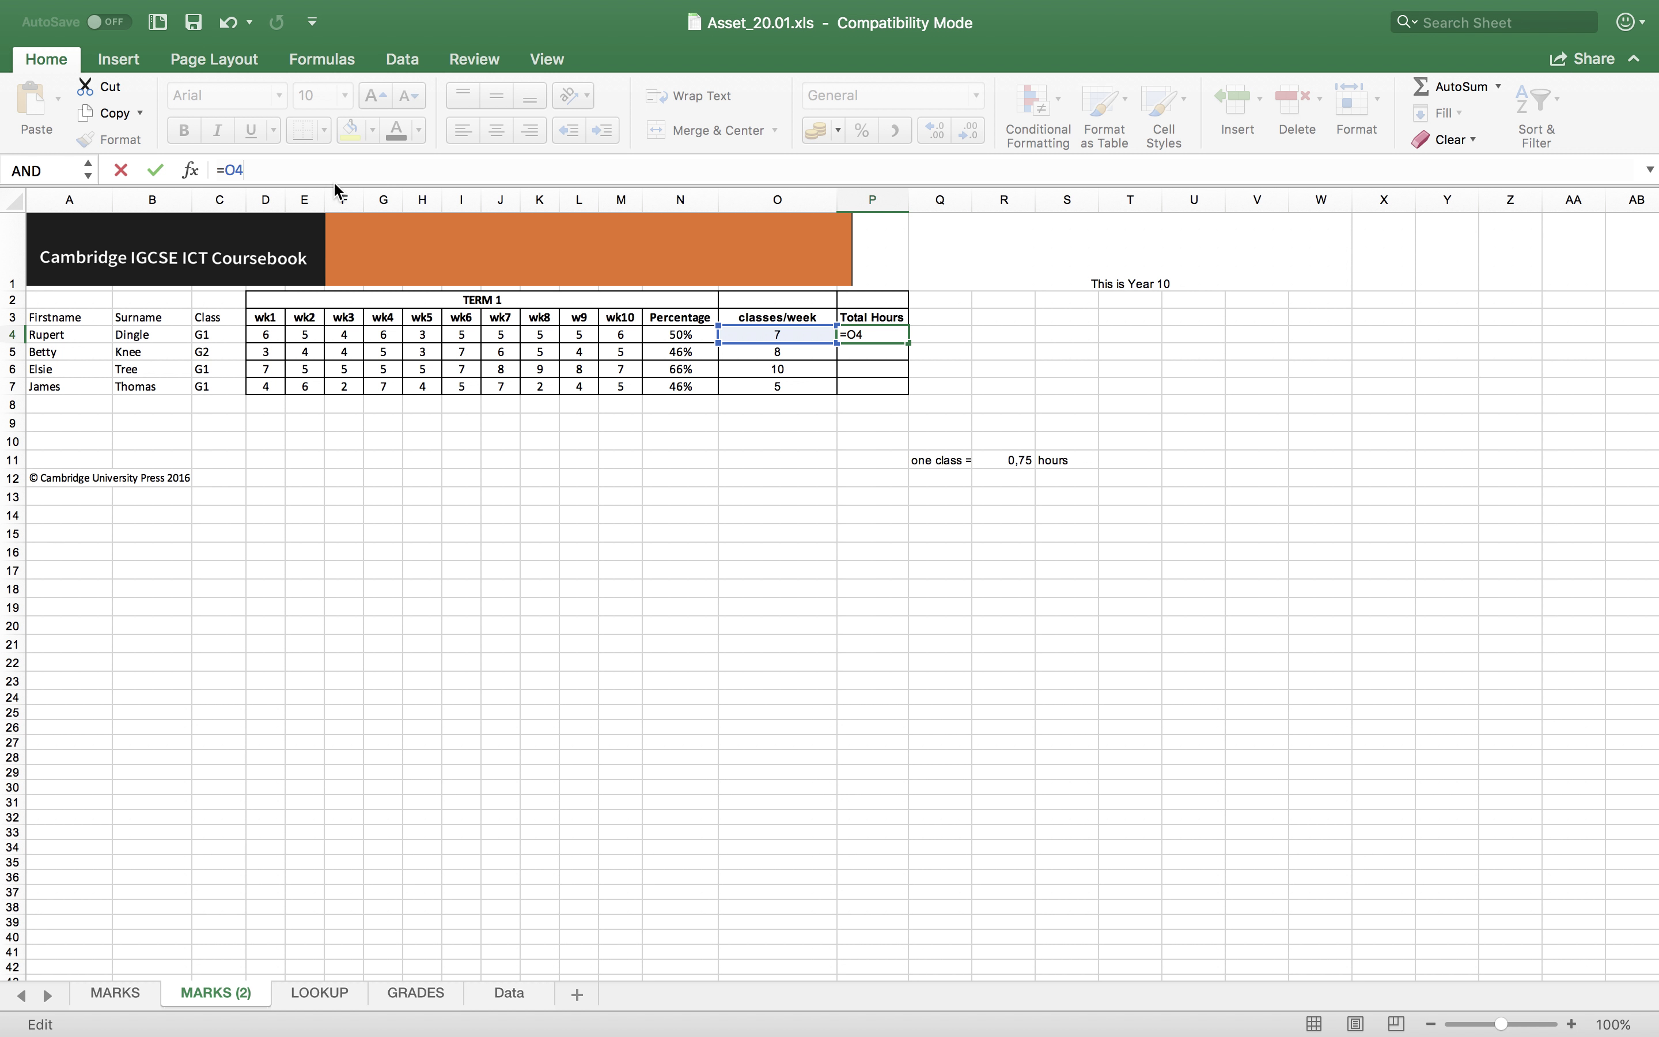
{"action": "type", "text": "*"}
{"action": "type", "text": "6"}
{"action": "key", "text": "BackSpace"}
{"action": "type", "text": "R"}
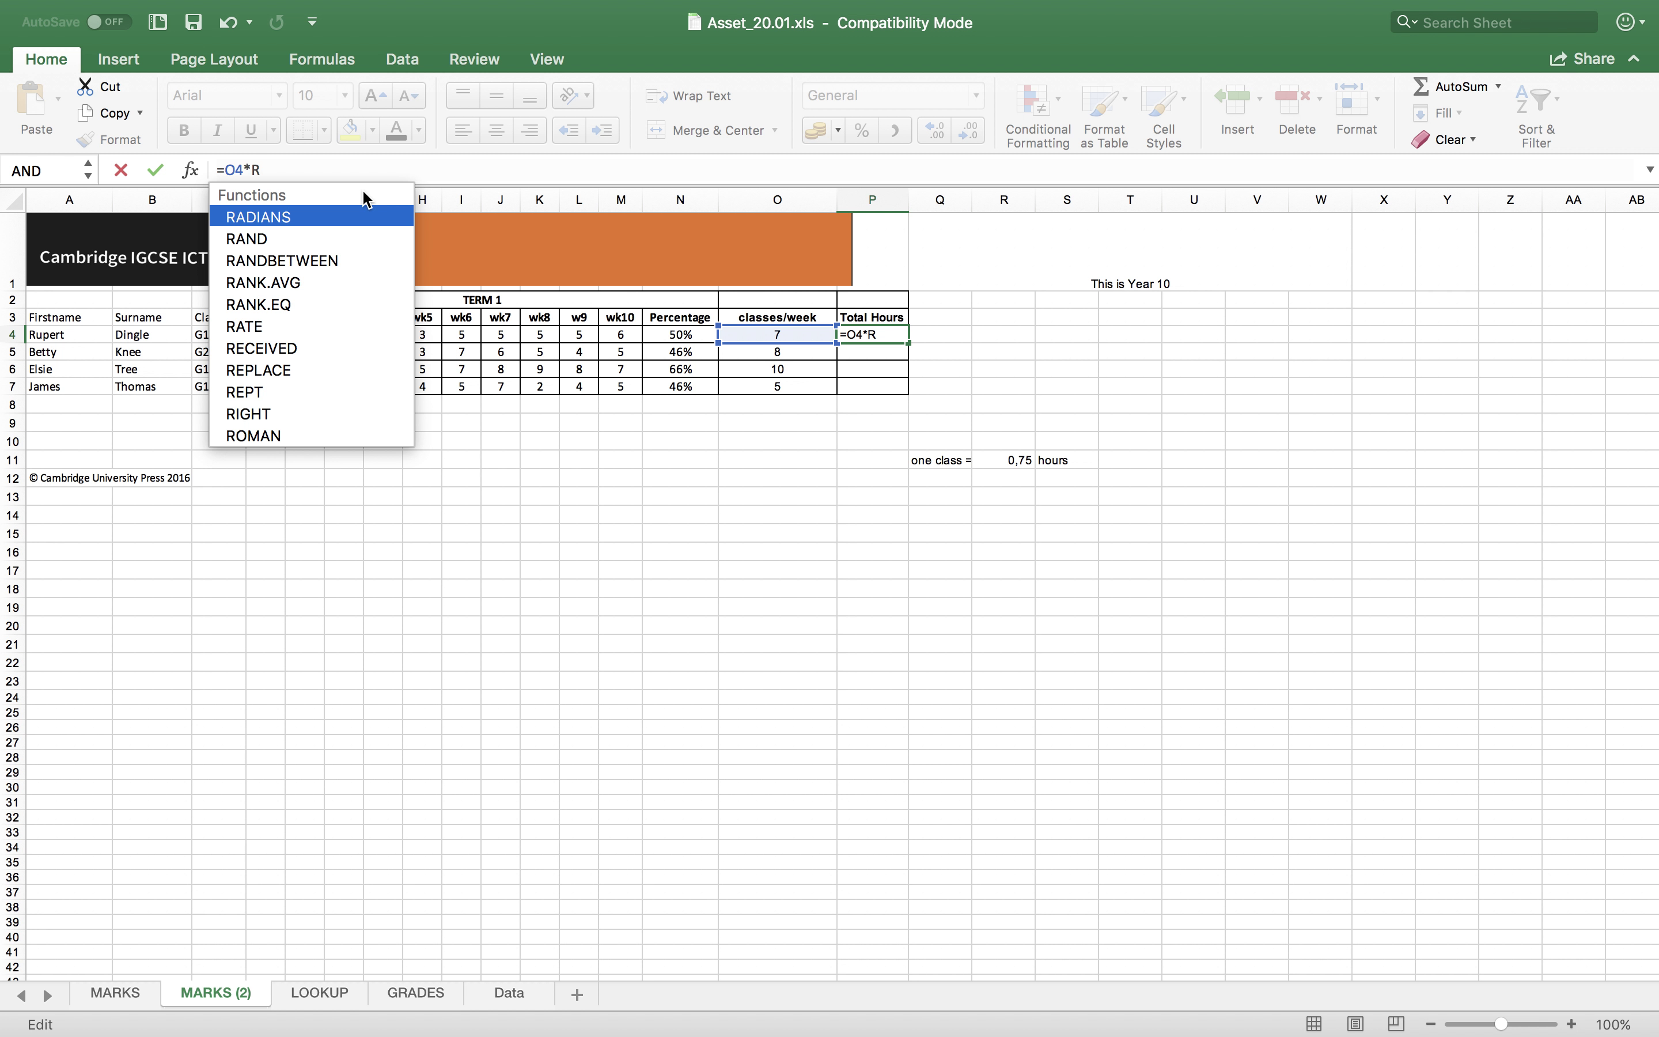
{"action": "type", "text": "11"}
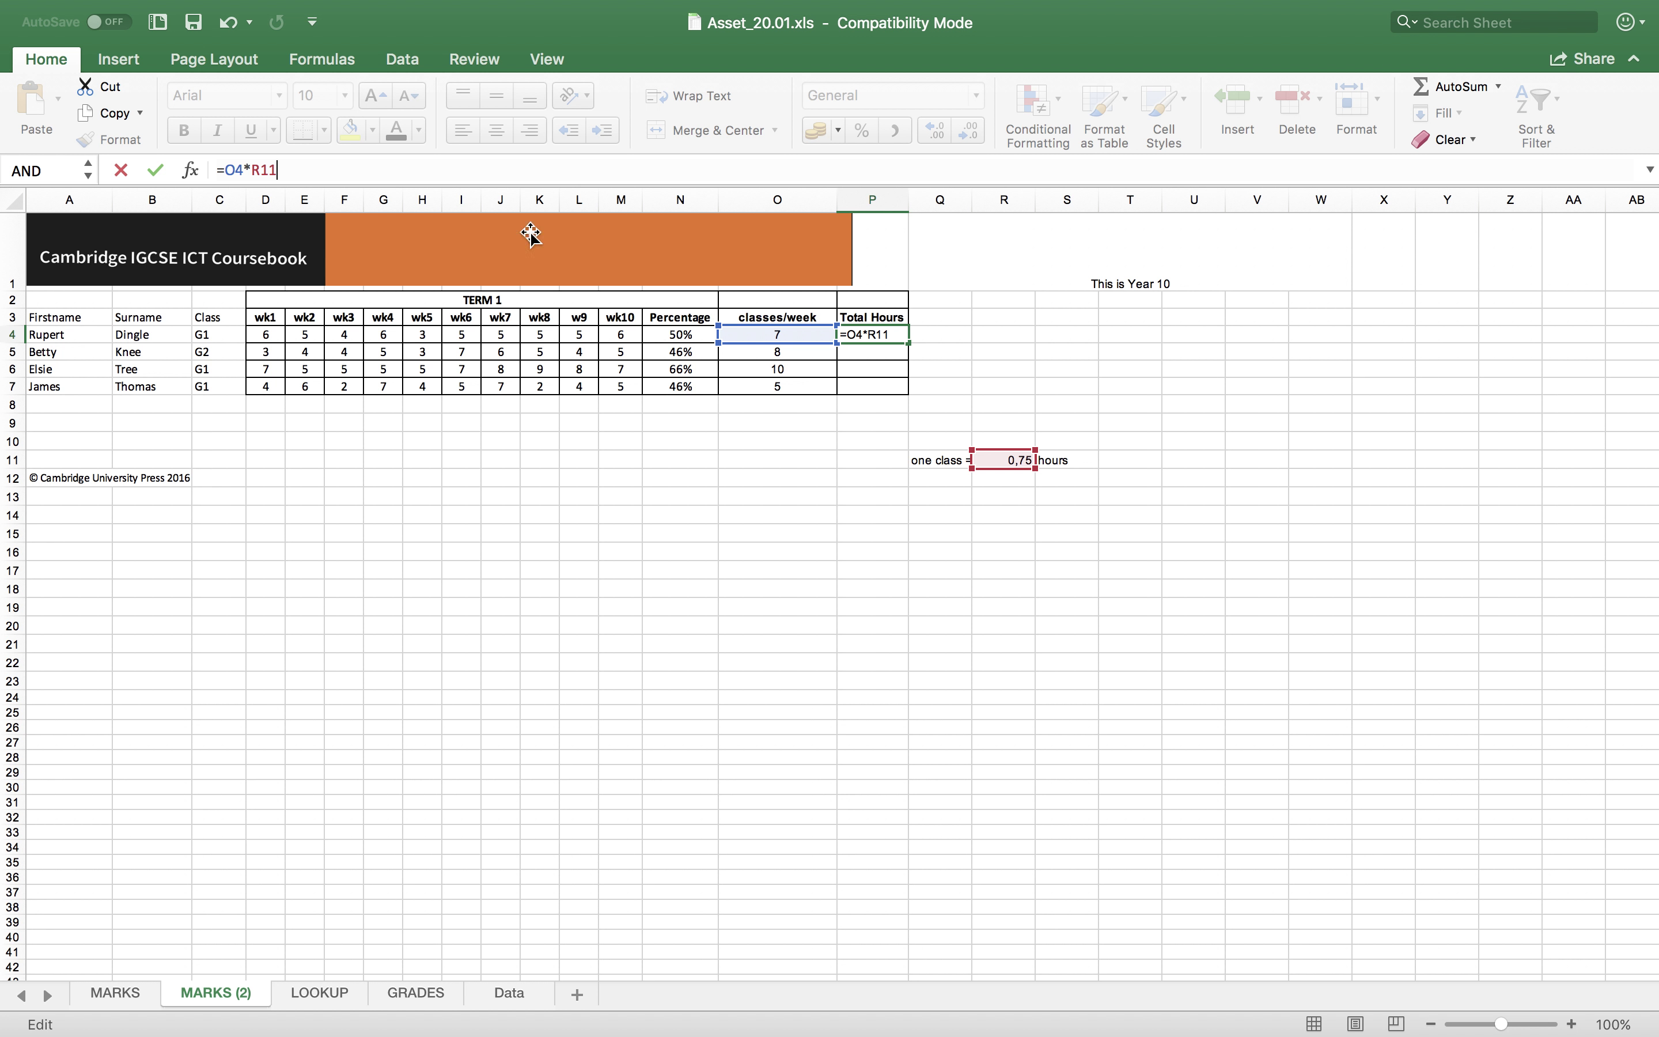
{"action": "key", "text": "Return"}
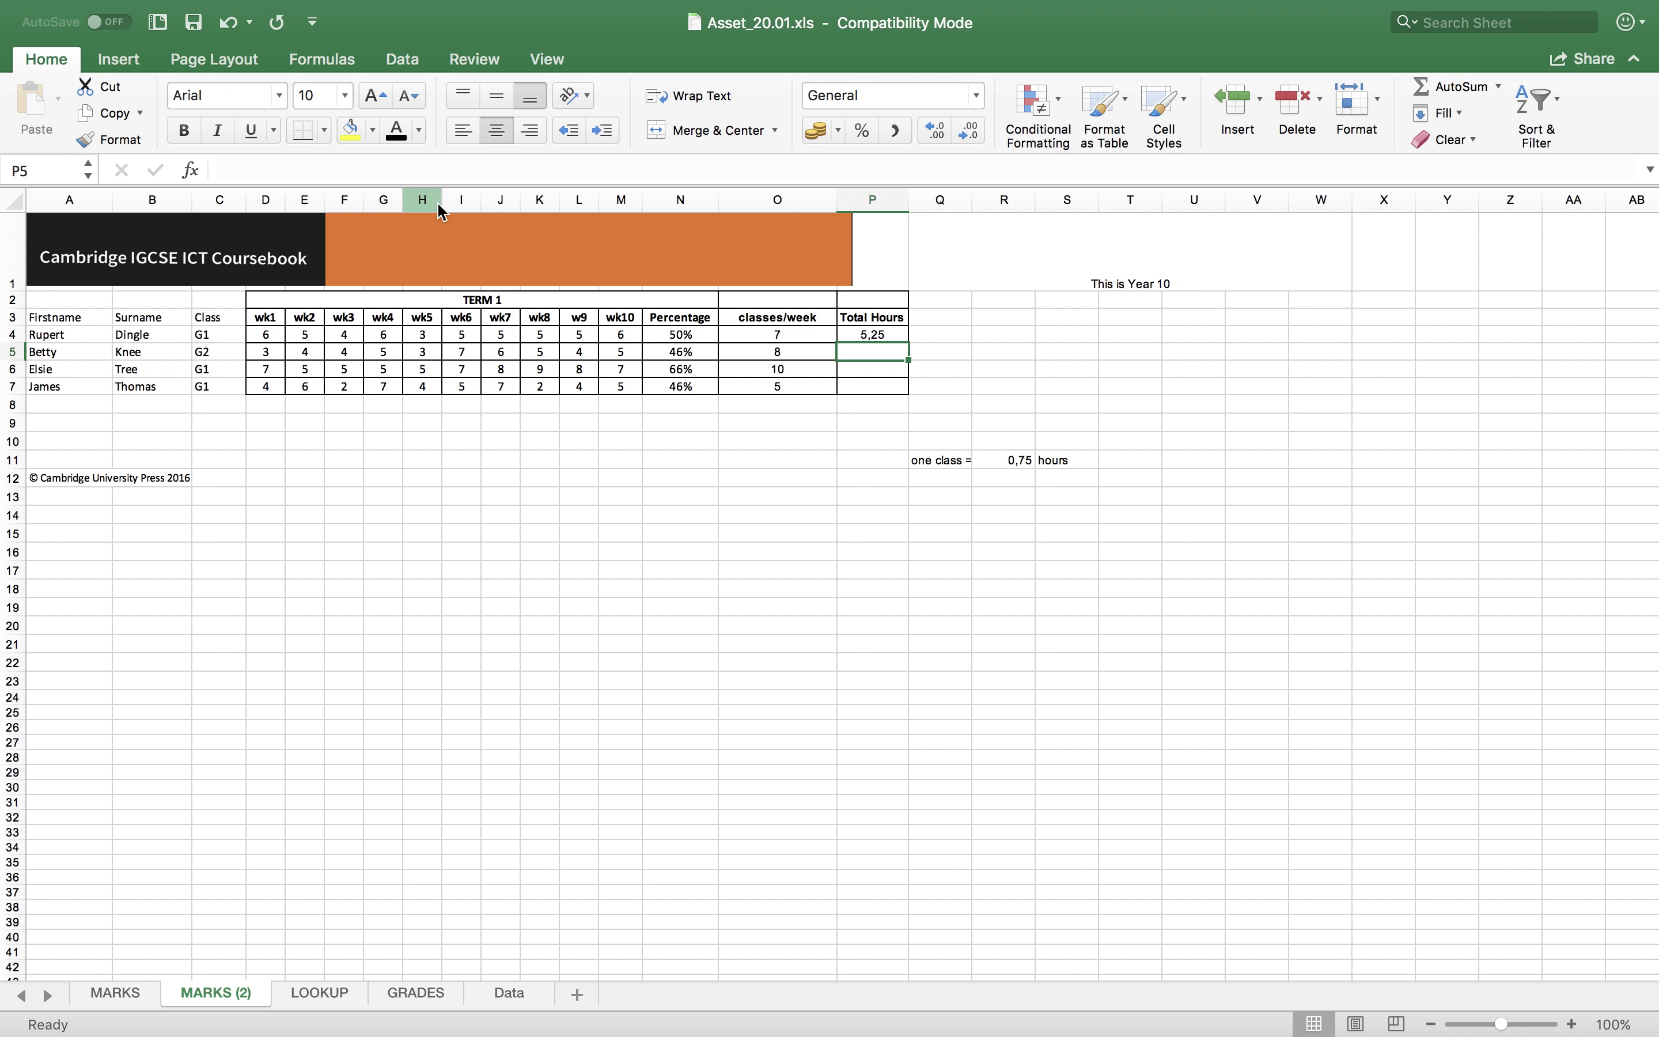
Make the class length reference in P4 absolute so that the formula reads =O4*$R$11
{"action": "left_click", "coordinate": [894, 336]}
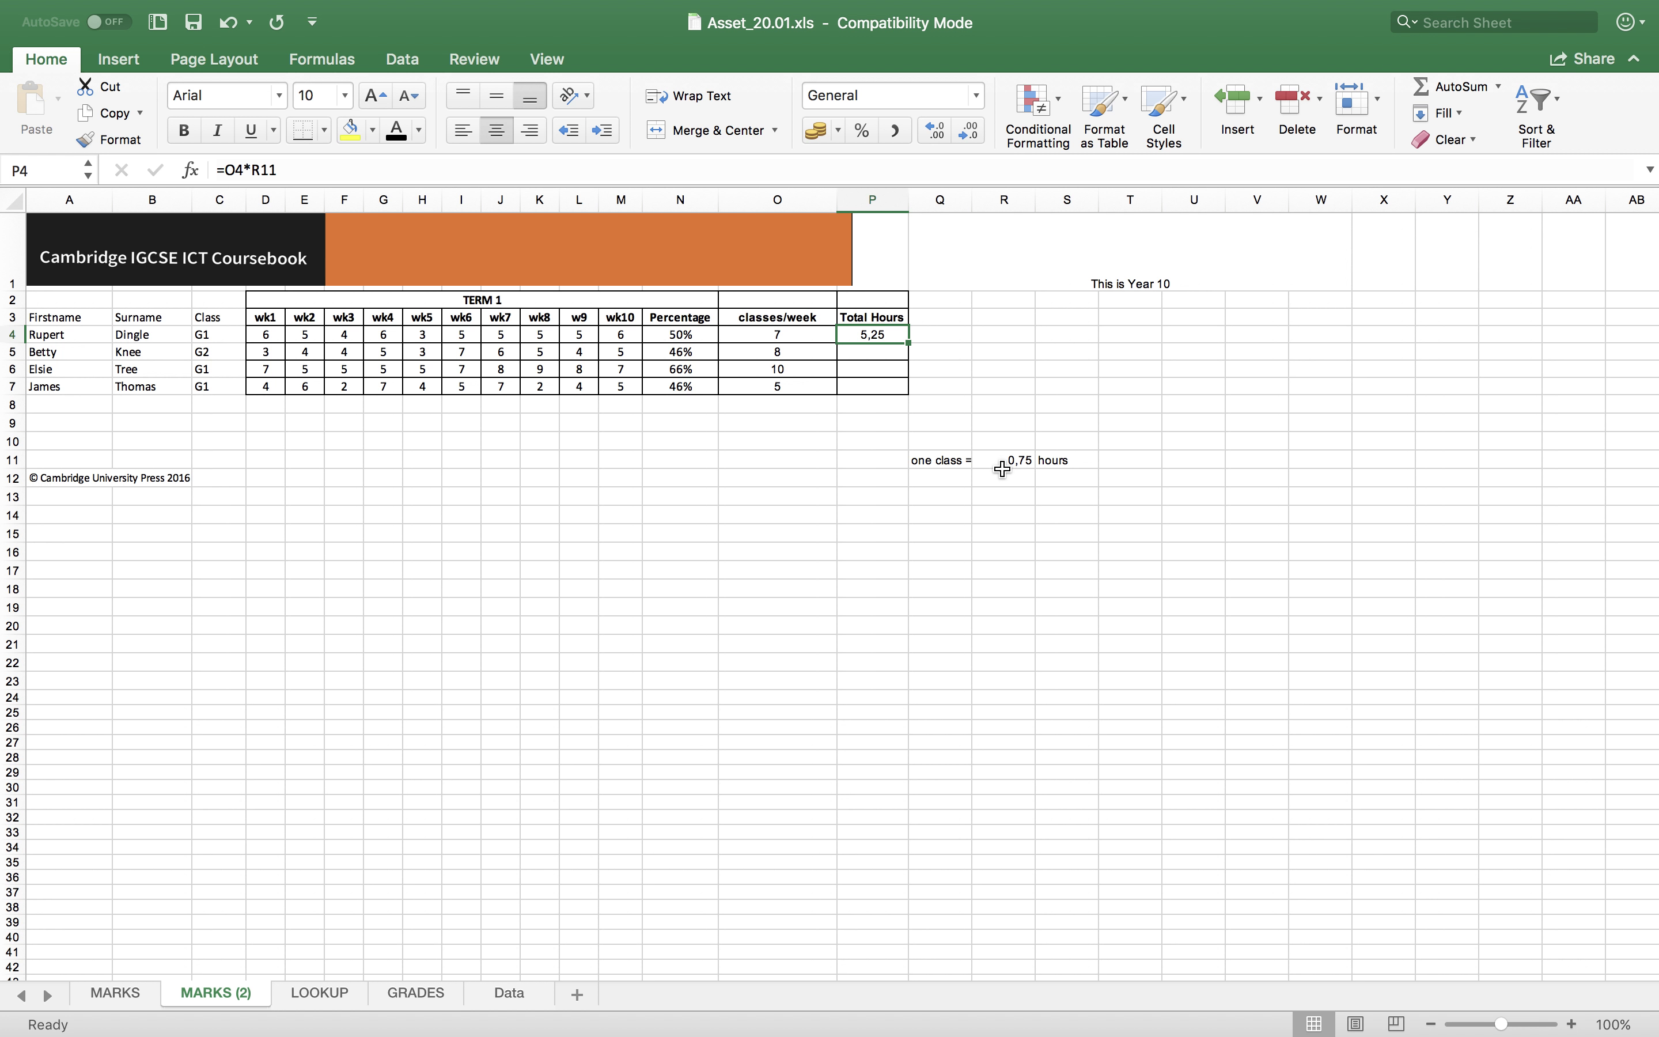
{"action": "left_click", "coordinate": [251, 172]}
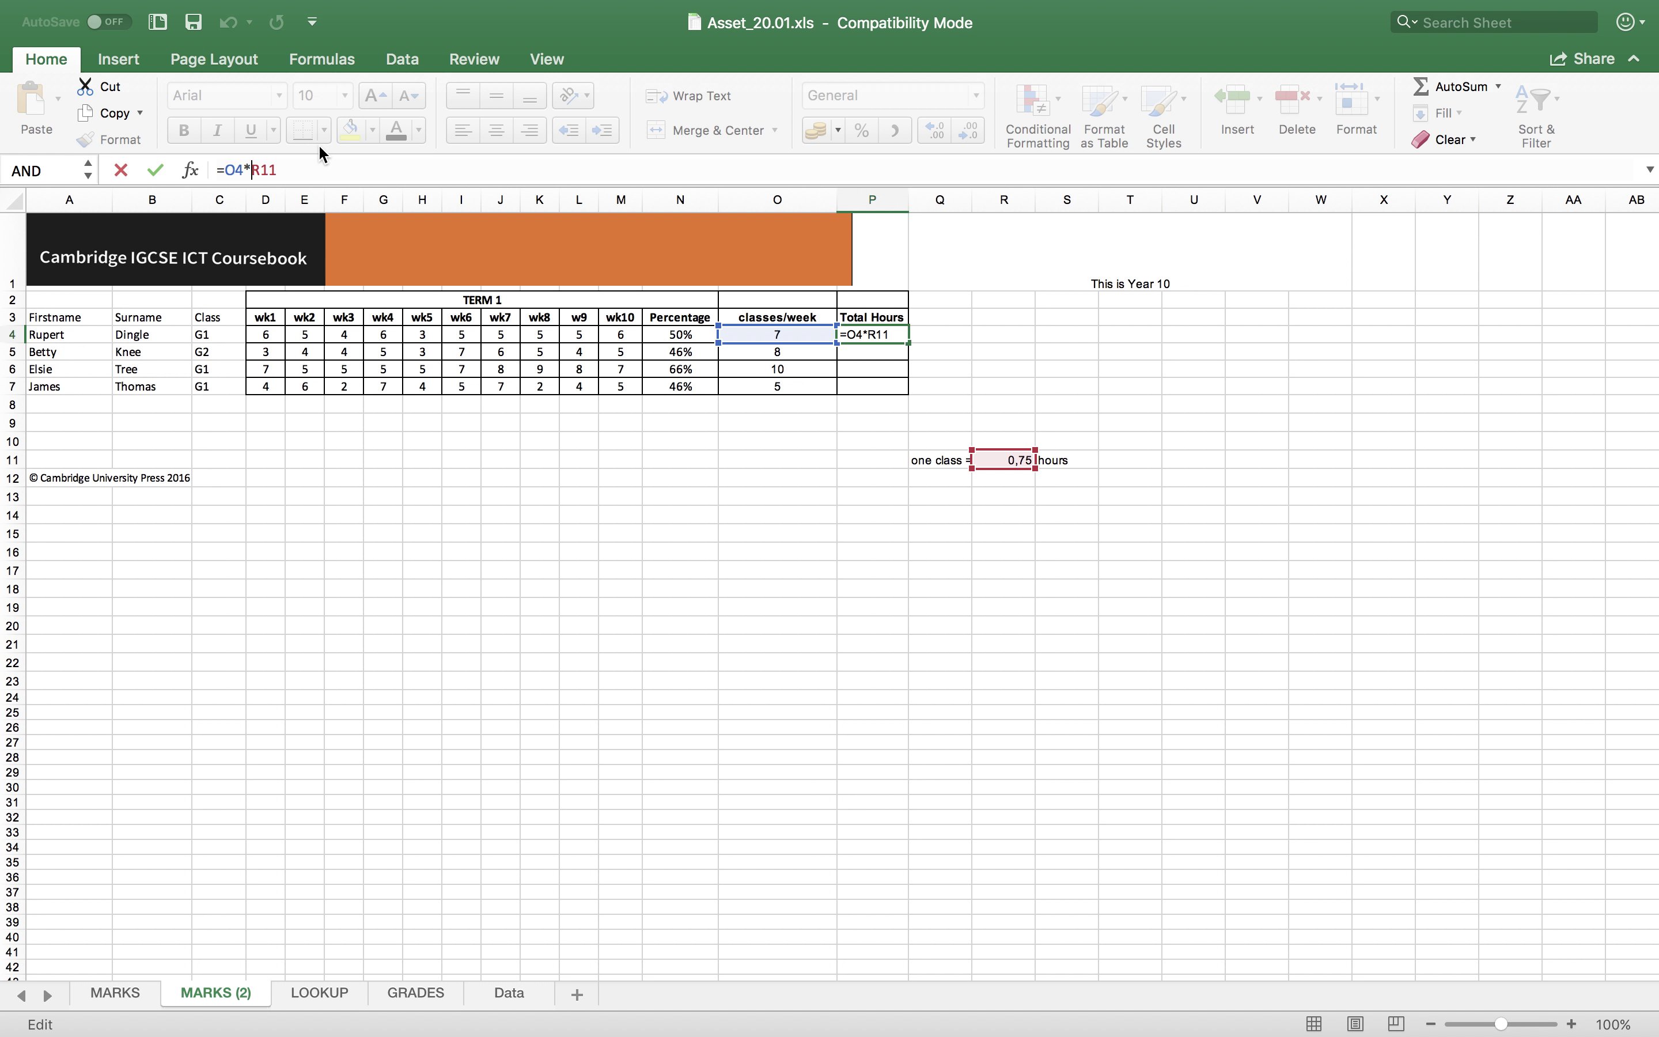
{"action": "type", "text": "$R$"}
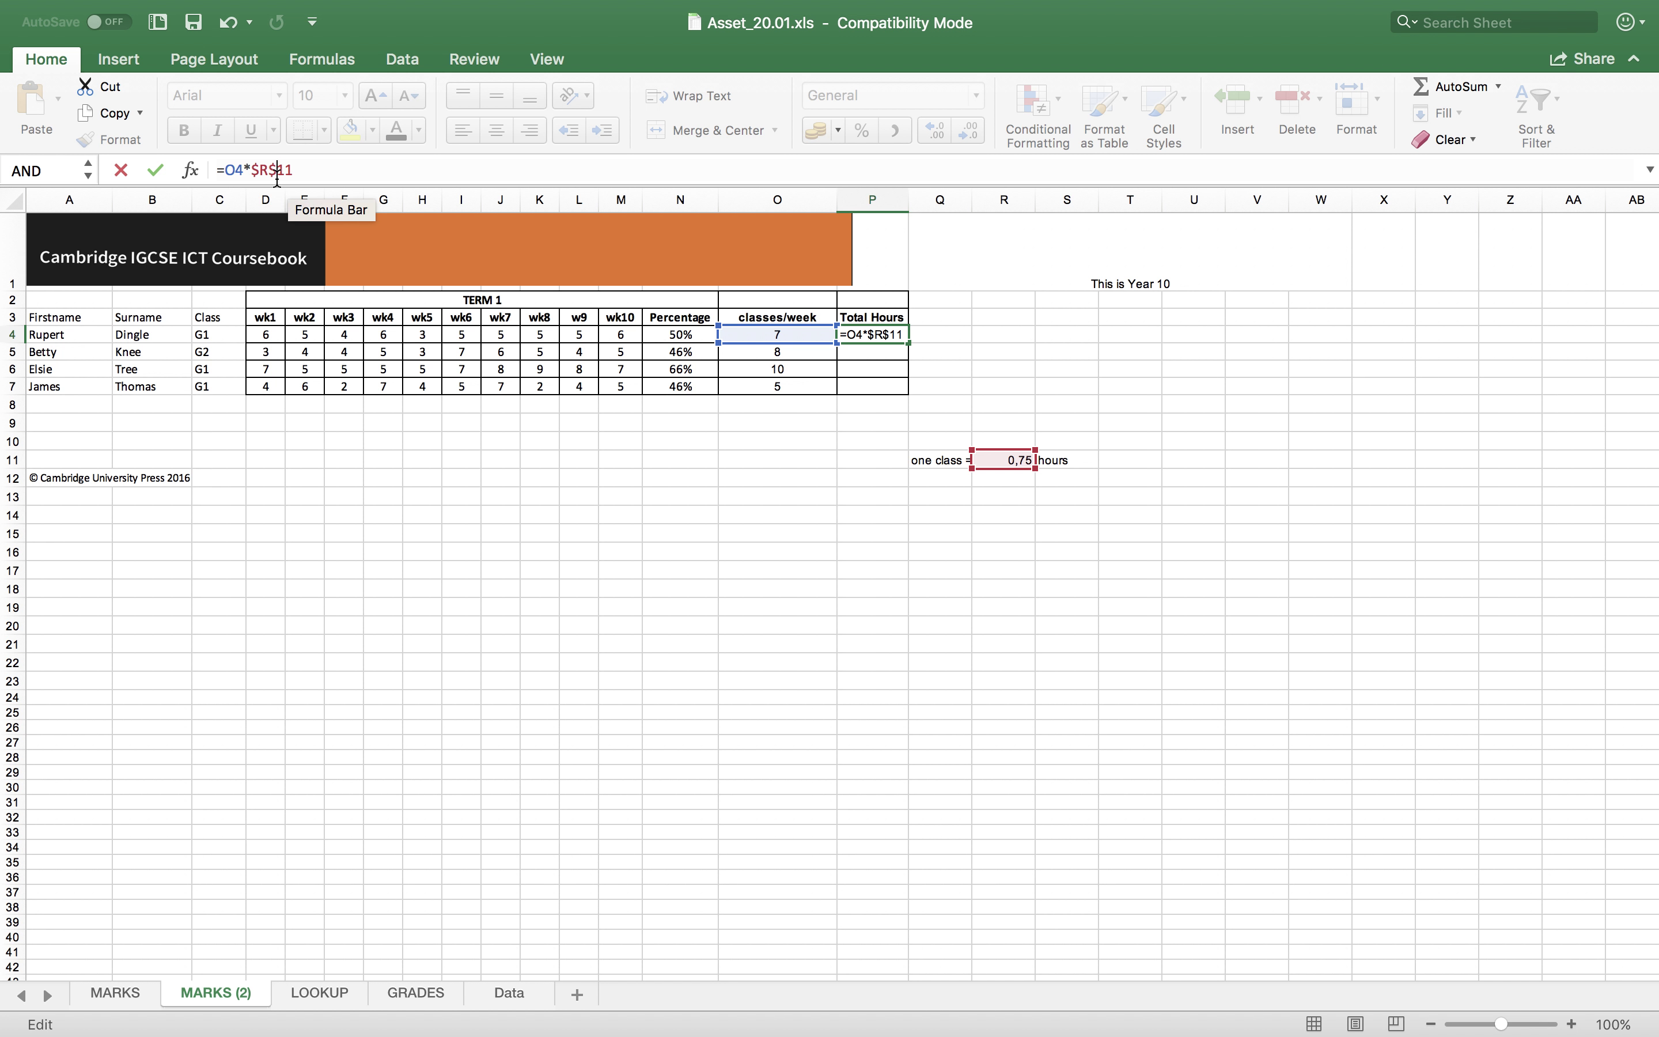
{"action": "left_click", "coordinate": [277, 172]}
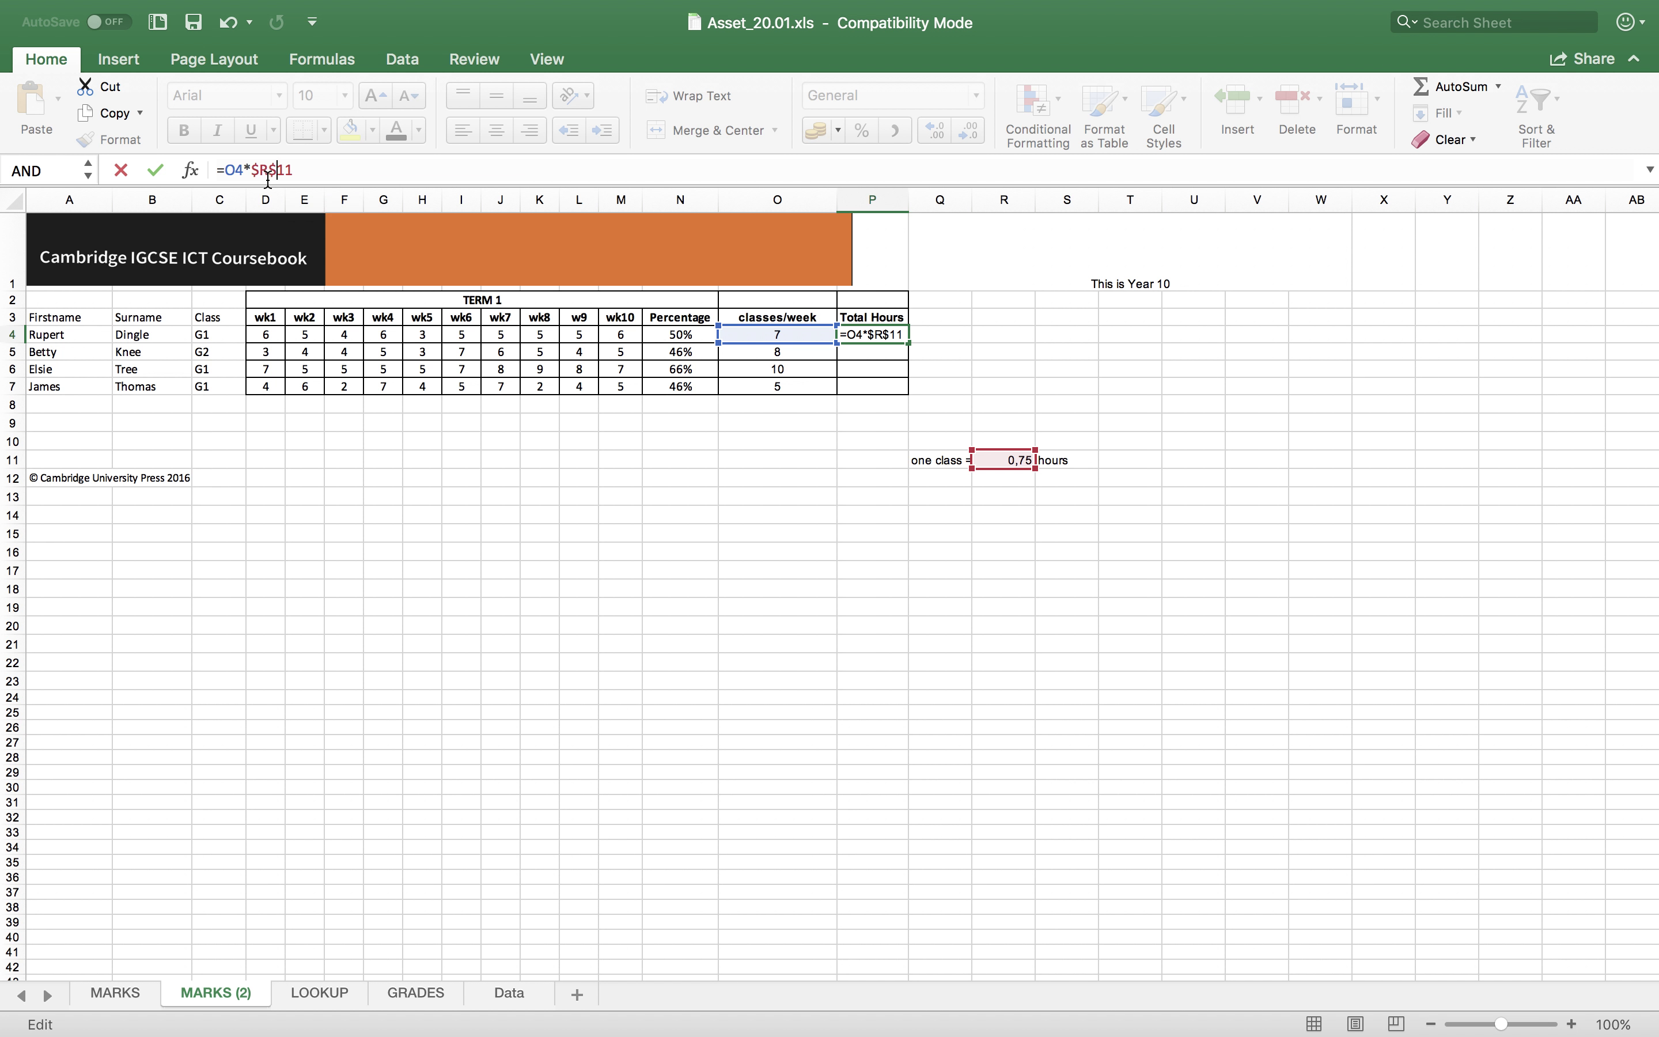
{"action": "left_click", "coordinate": [297, 170]}
{"action": "key", "text": "Return"}
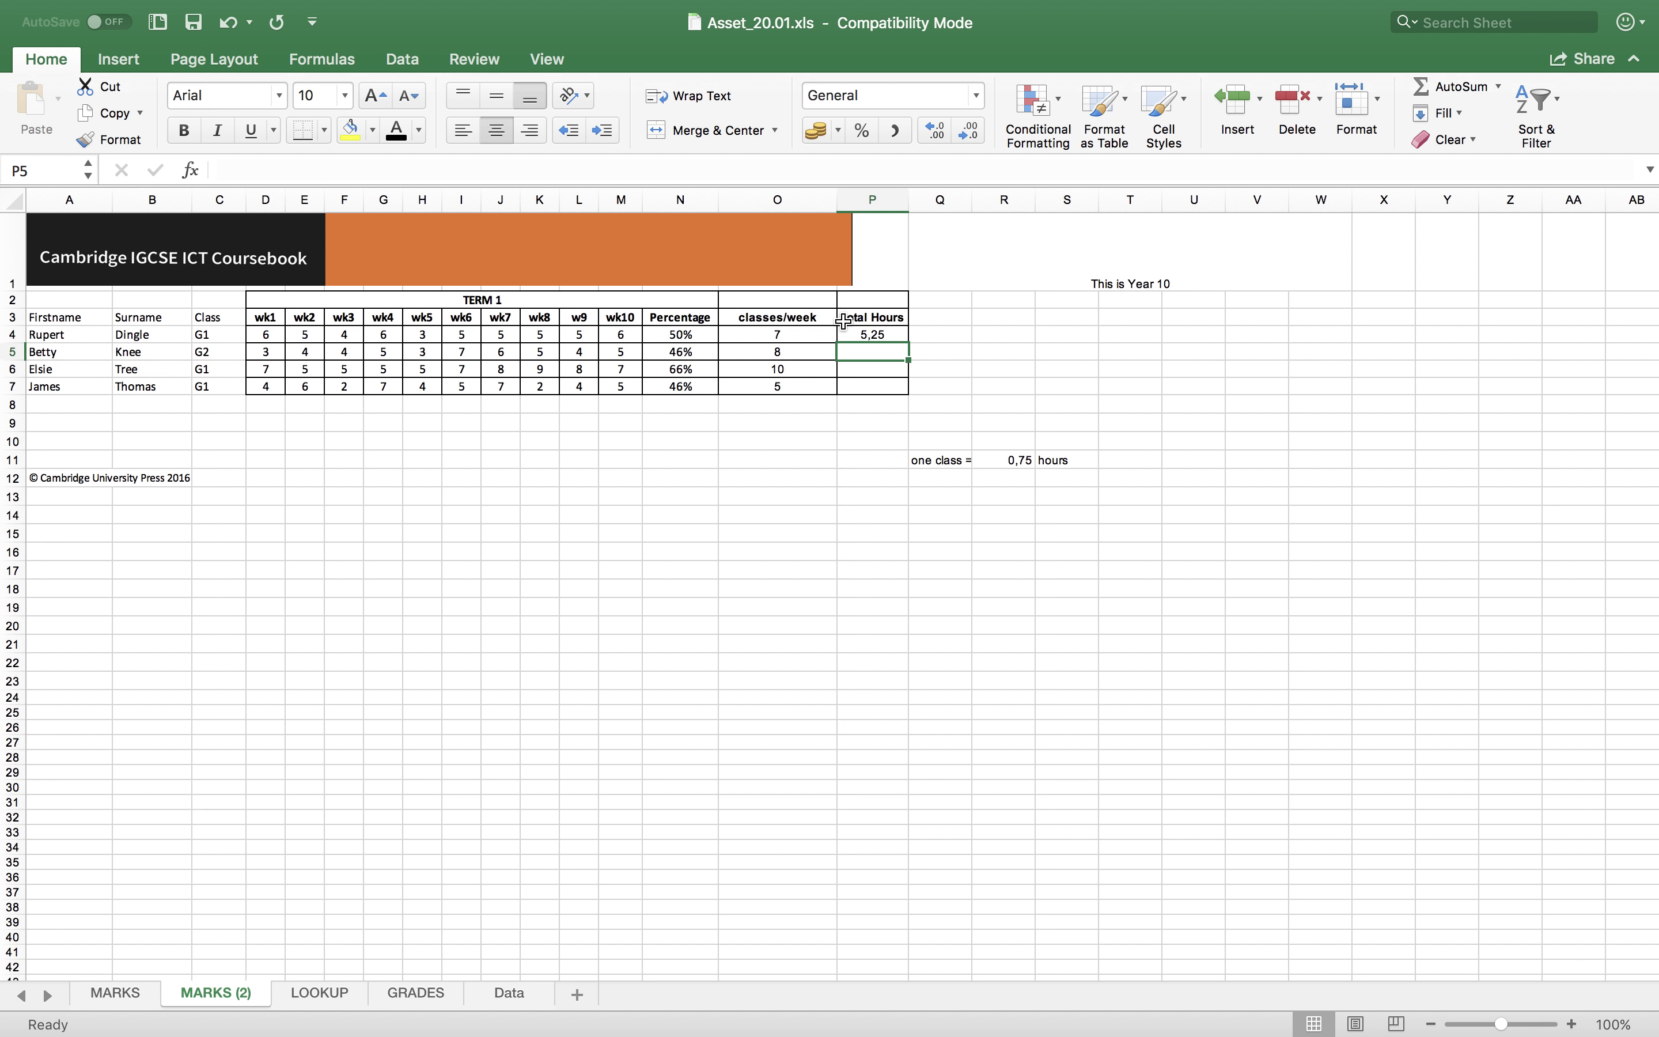
{"action": "left_click", "coordinate": [905, 336]}
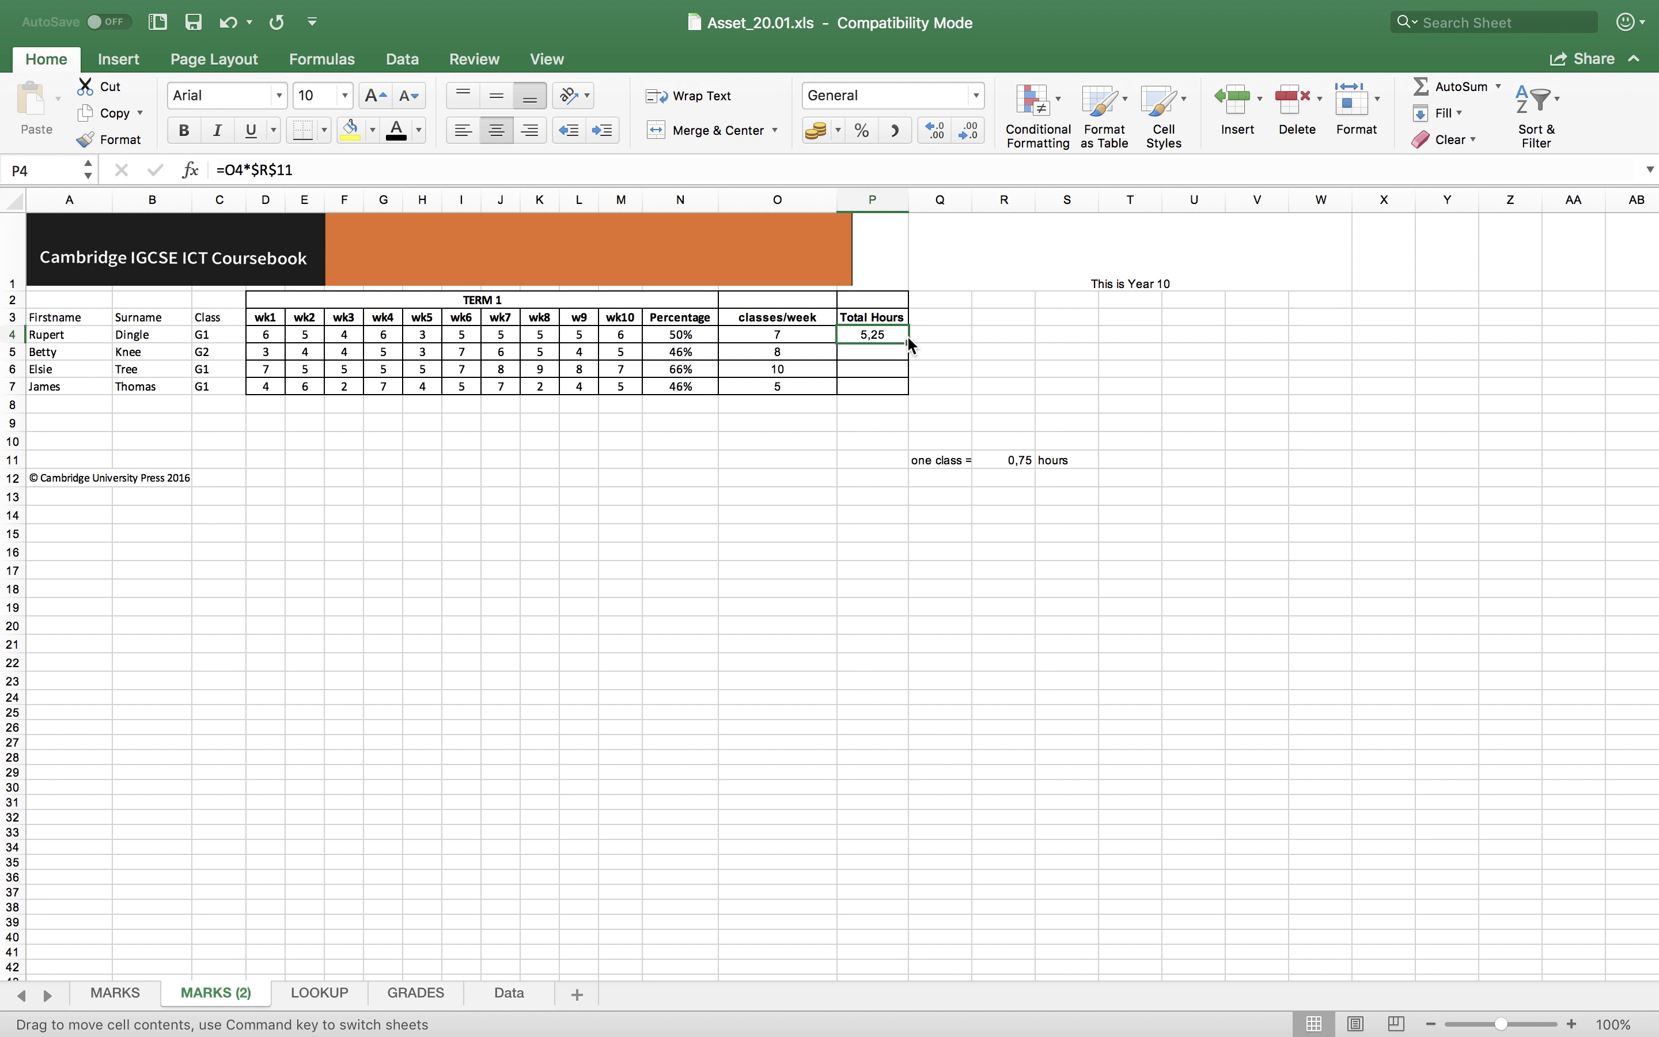
{"action": "left_click_drag", "start_coordinate": [906, 336], "coordinate": [907, 346]}
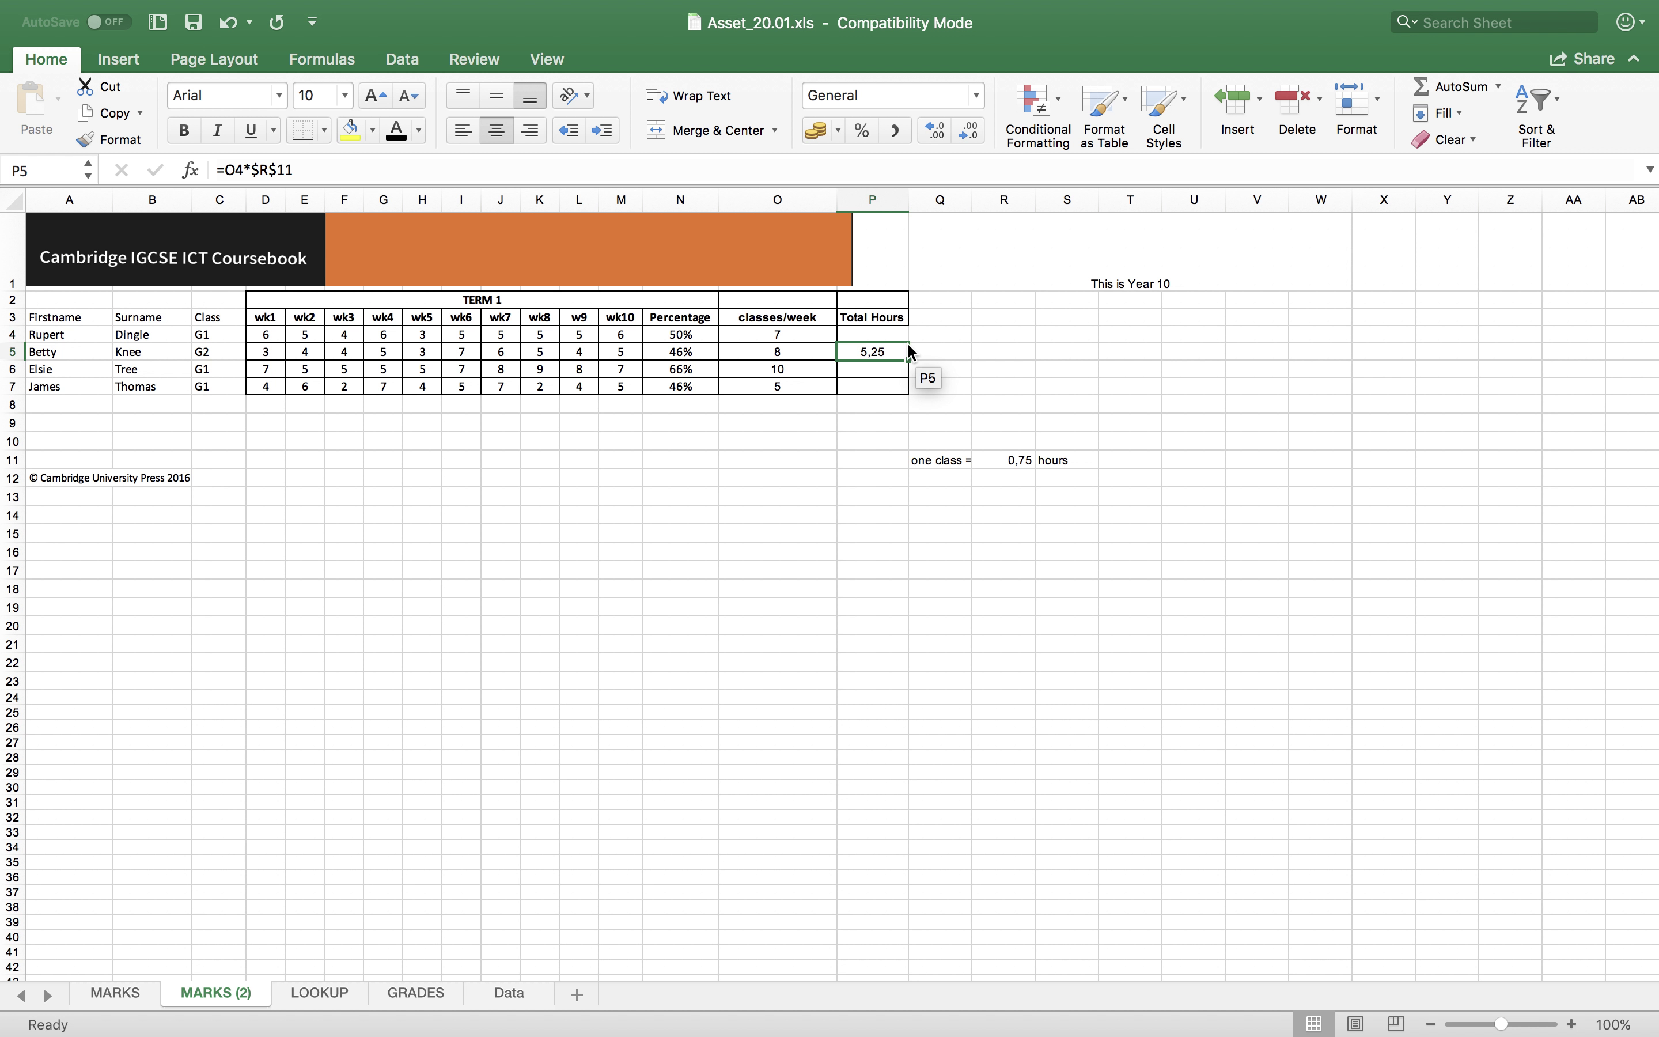
{"action": "left_click", "coordinate": [902, 338]}
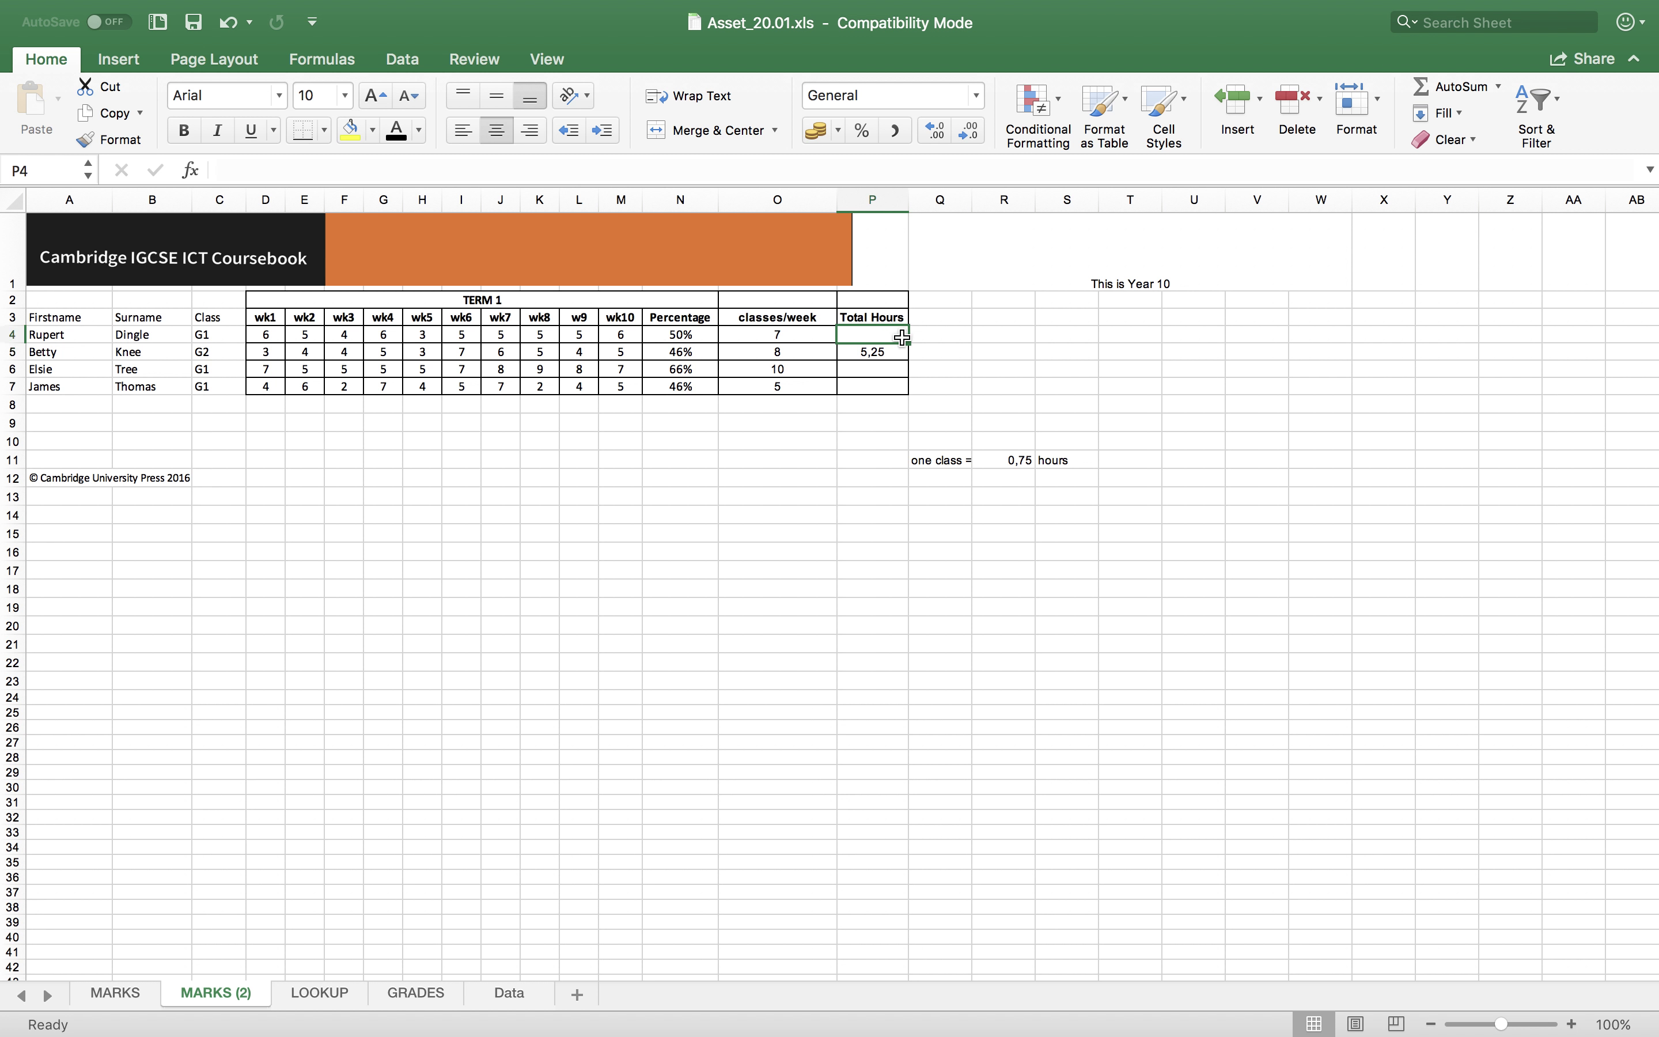
{"action": "left_click", "coordinate": [229, 22]}
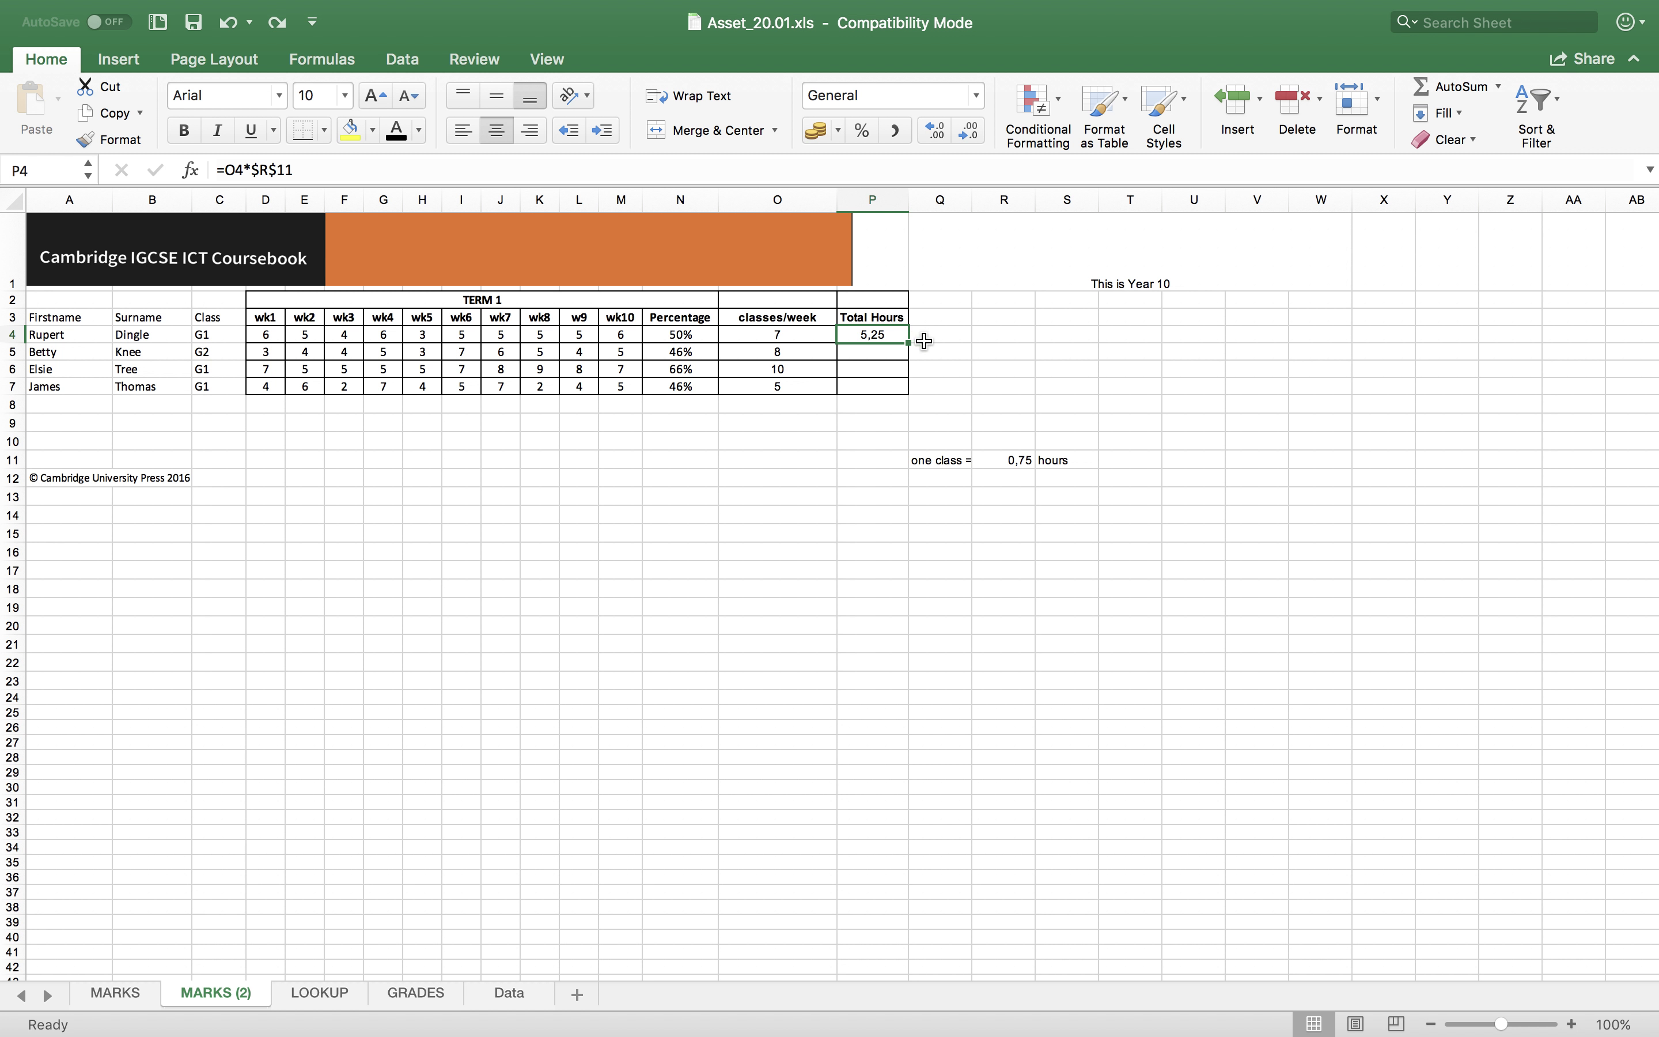
Fill the total hours formula from P4 down to P7 and check the absolute reference in the copied formulas
{"action": "left_click_drag", "start_coordinate": [909, 343], "coordinate": [907, 388]}
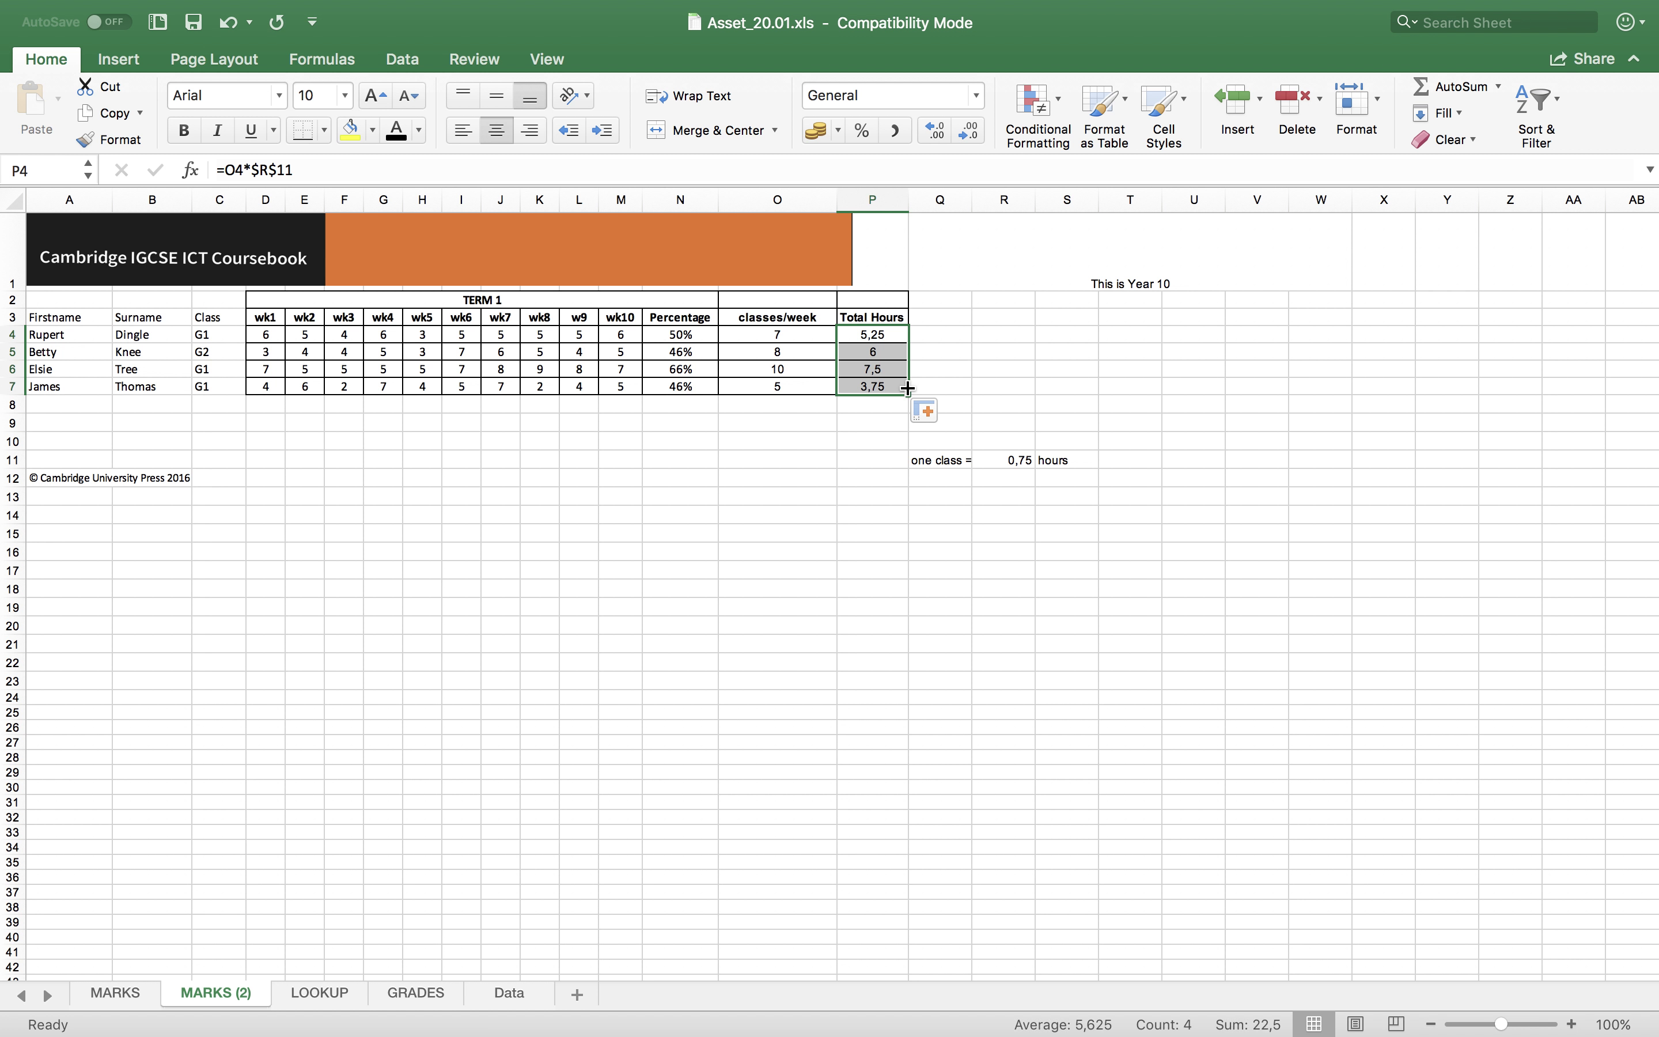
{"action": "key", "text": "Return"}
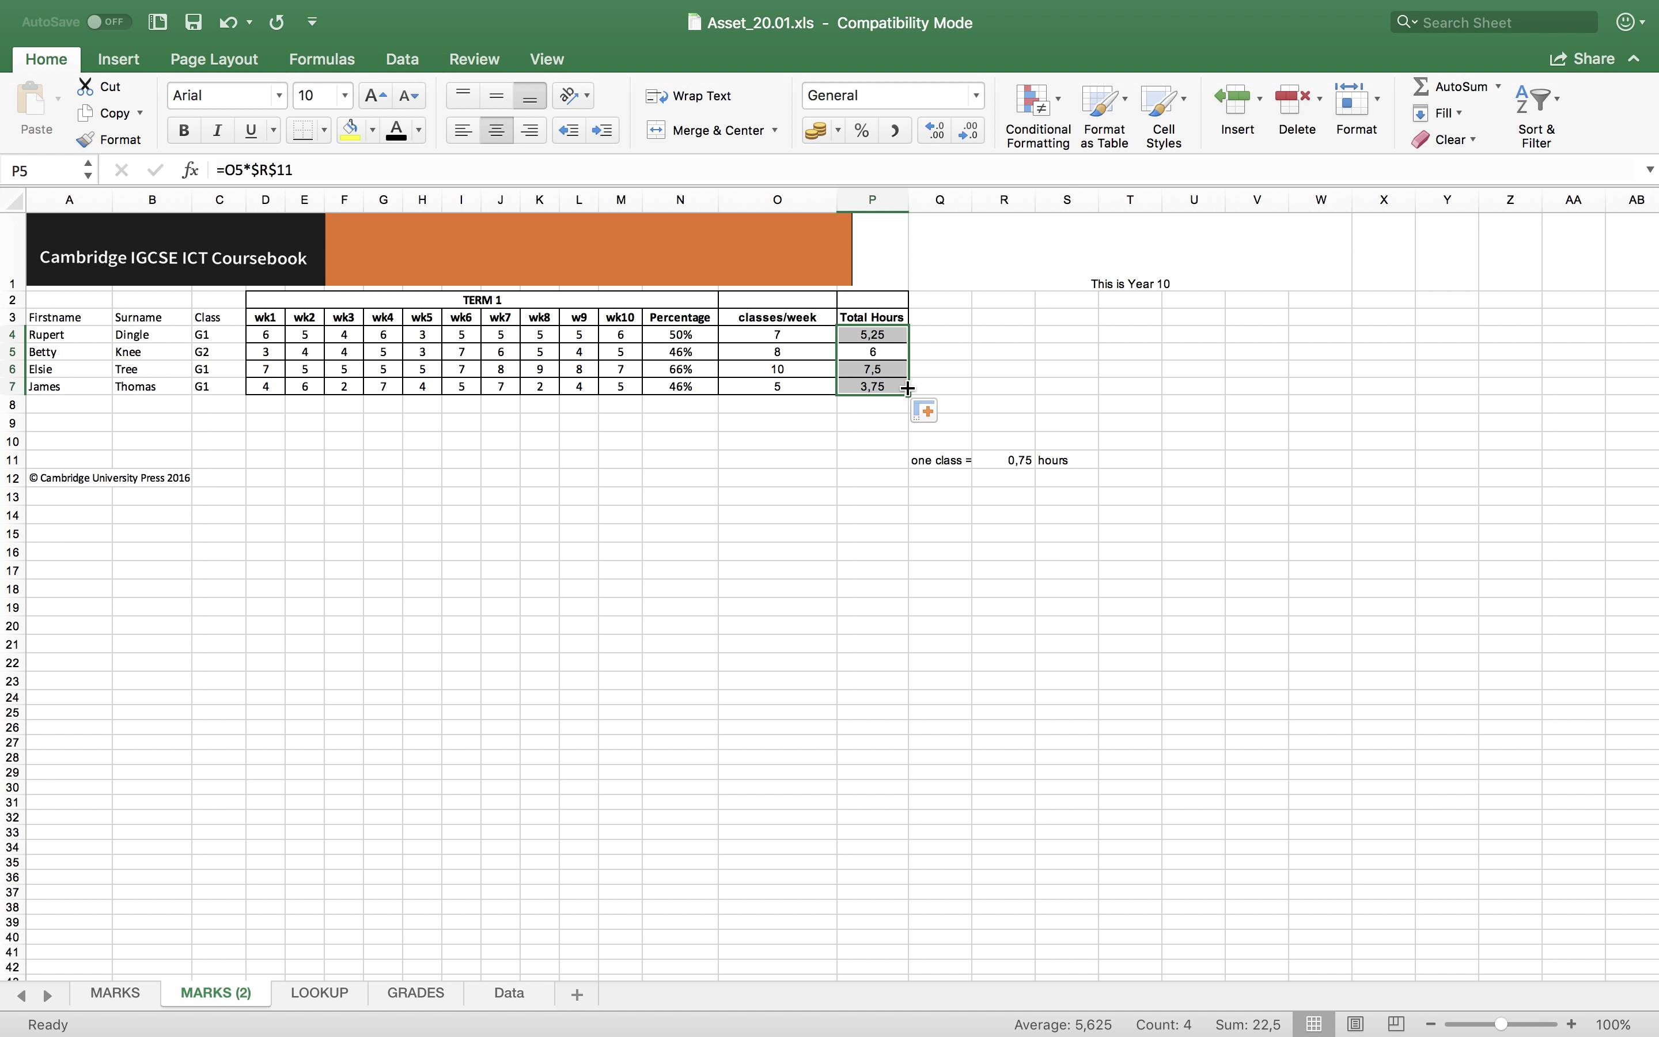
{"action": "key", "text": "Return"}
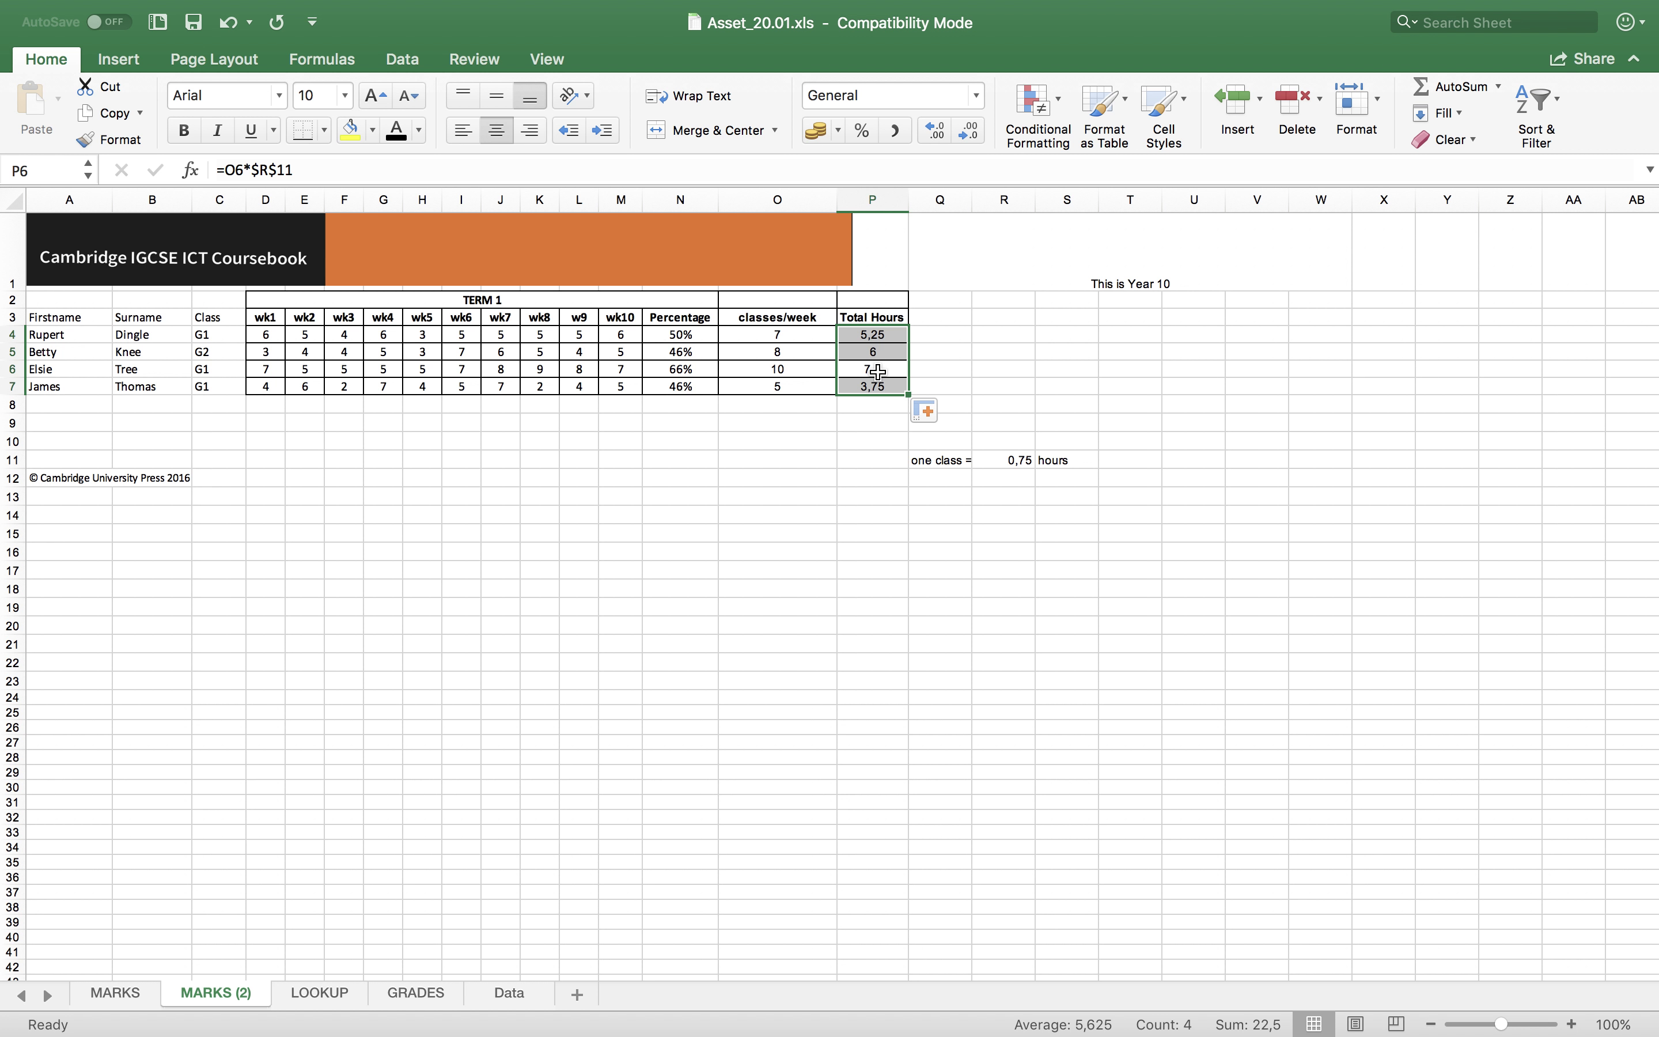
{"action": "left_click", "coordinate": [890, 332]}
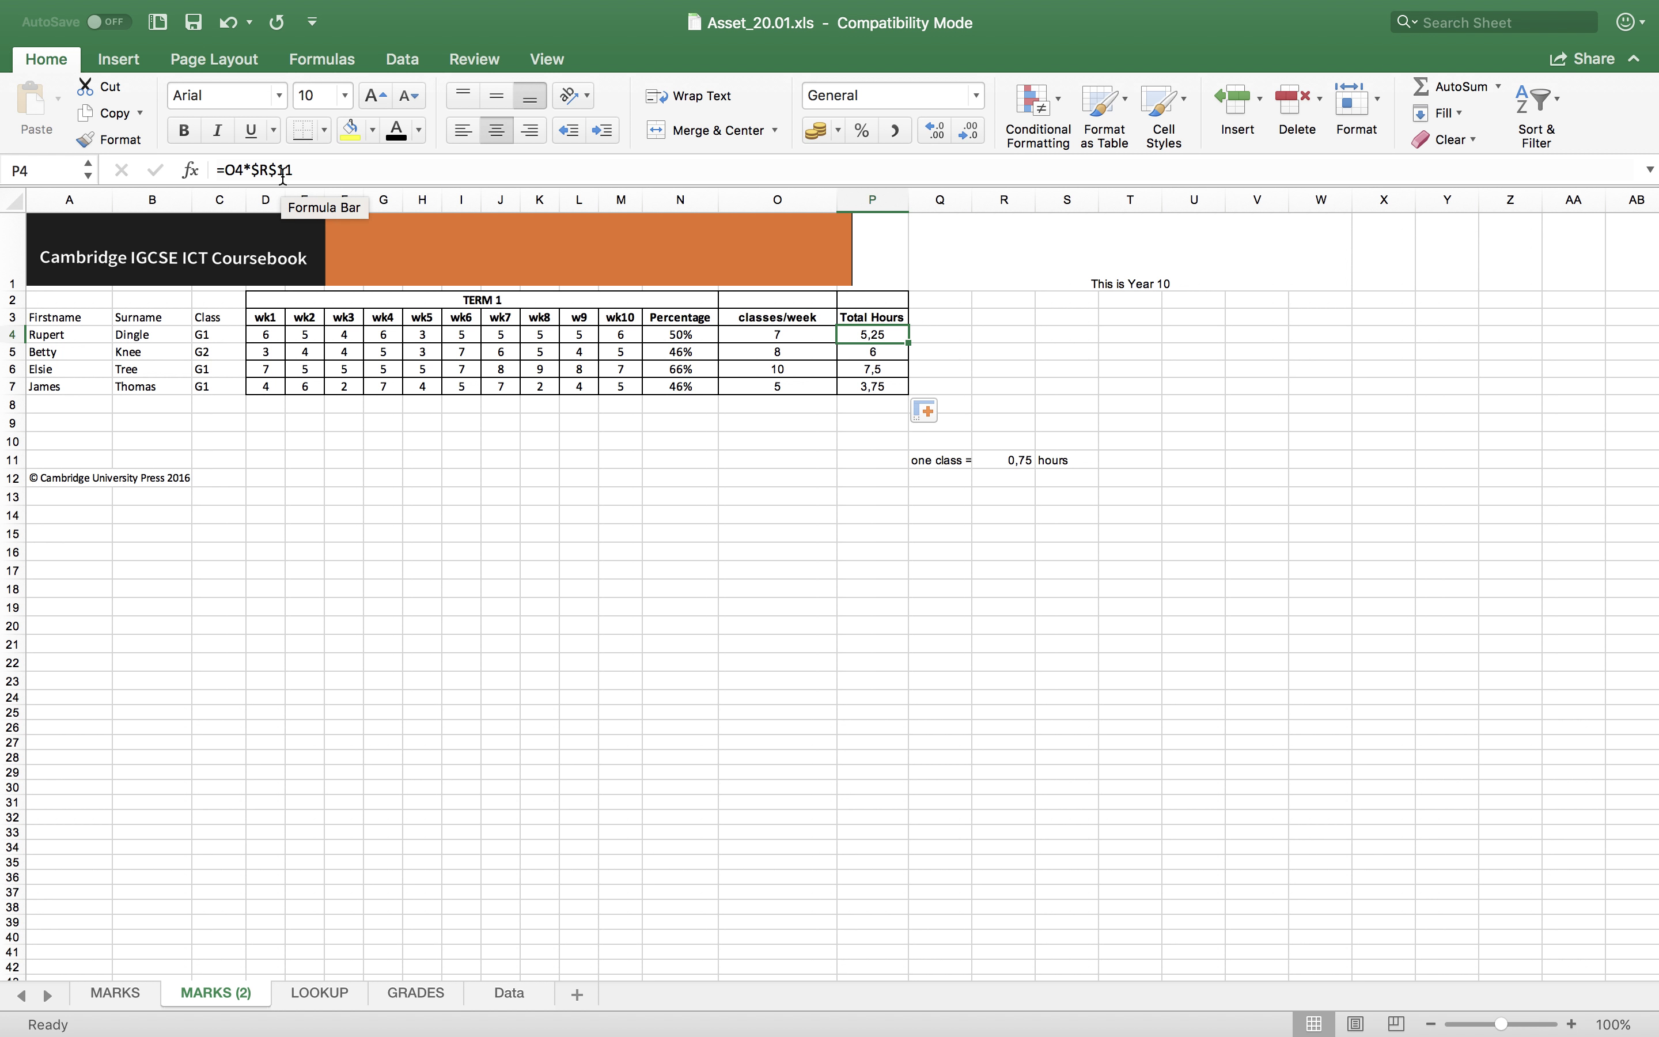
Take the workbook window out of full screen, then switch to QuickTime Player and quit it
{"action": "mouse_move", "coordinate": [156, 8]}
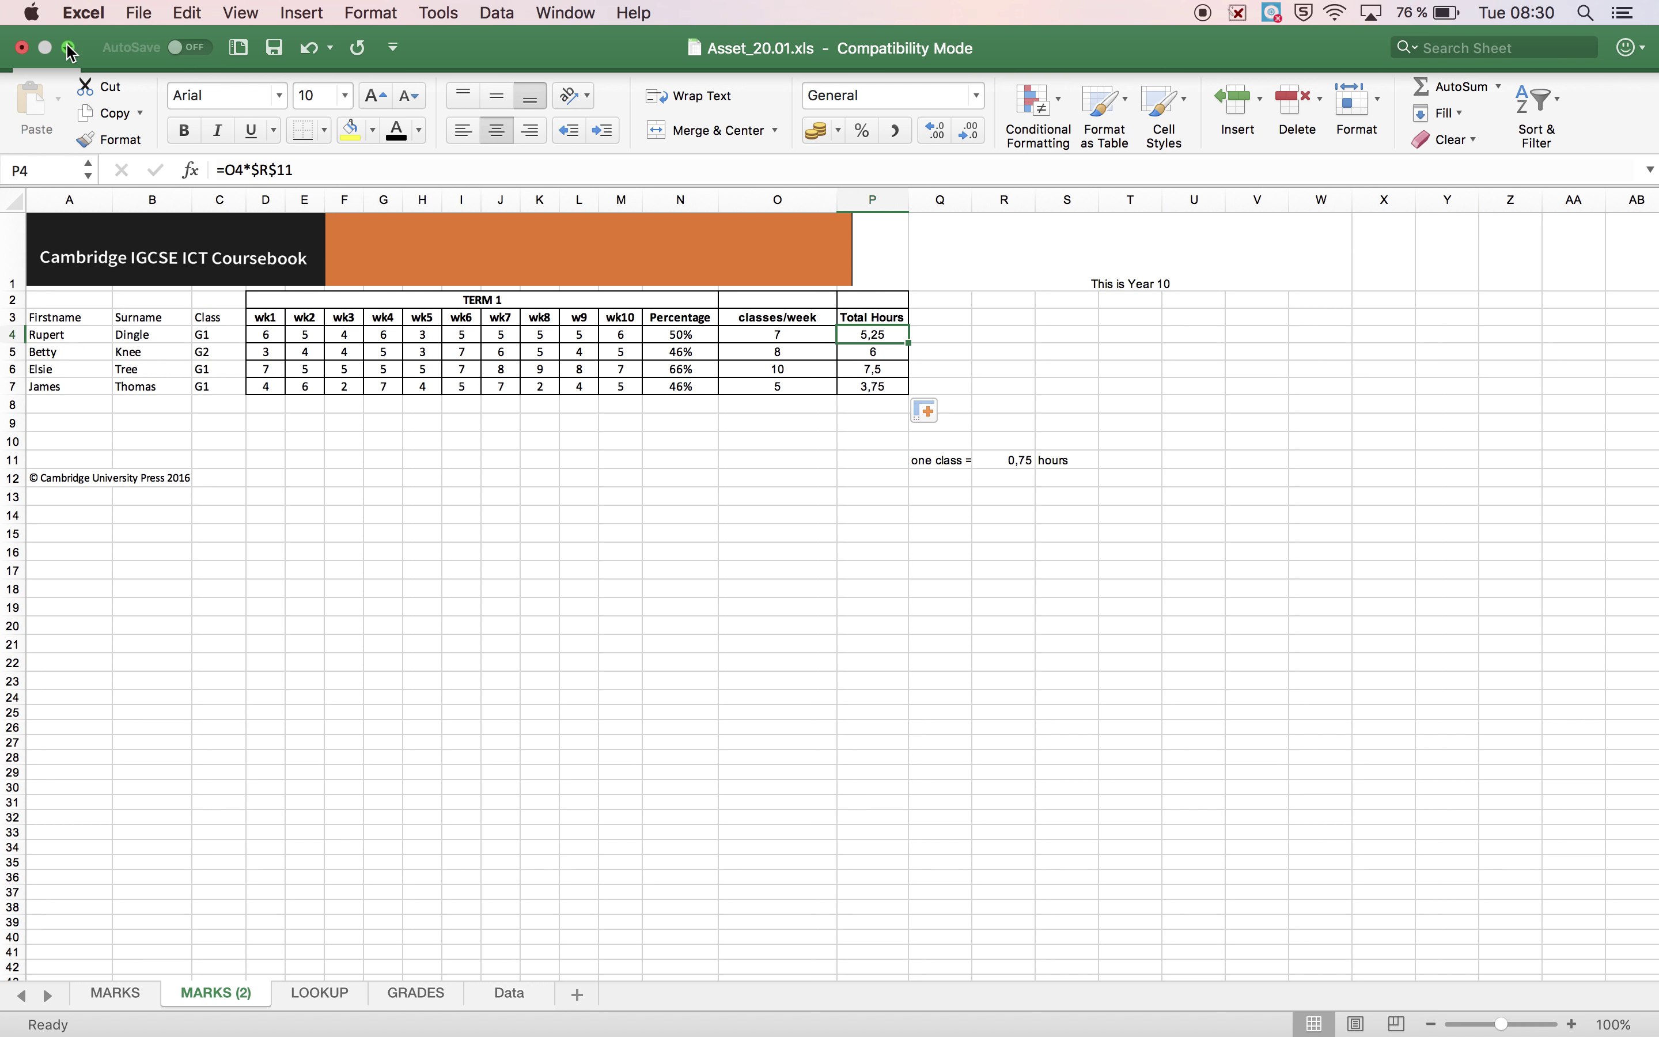
{"action": "left_click", "coordinate": [72, 49]}
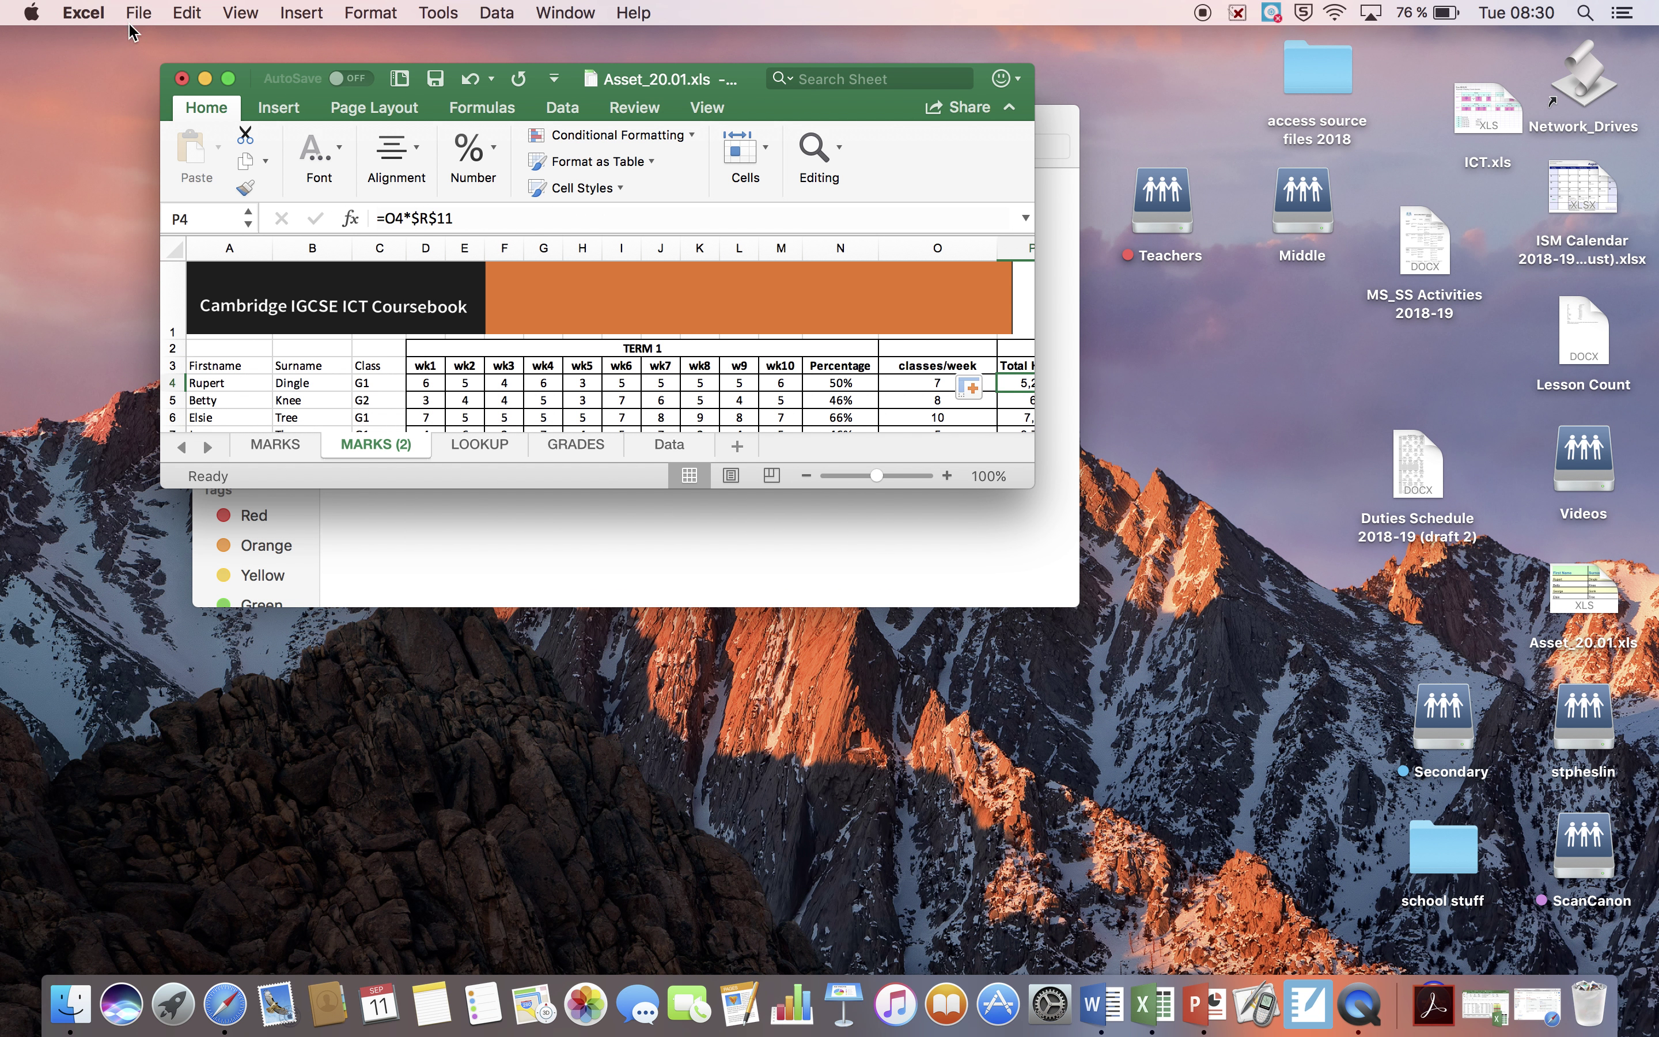
{"action": "left_click", "coordinate": [1360, 1003]}
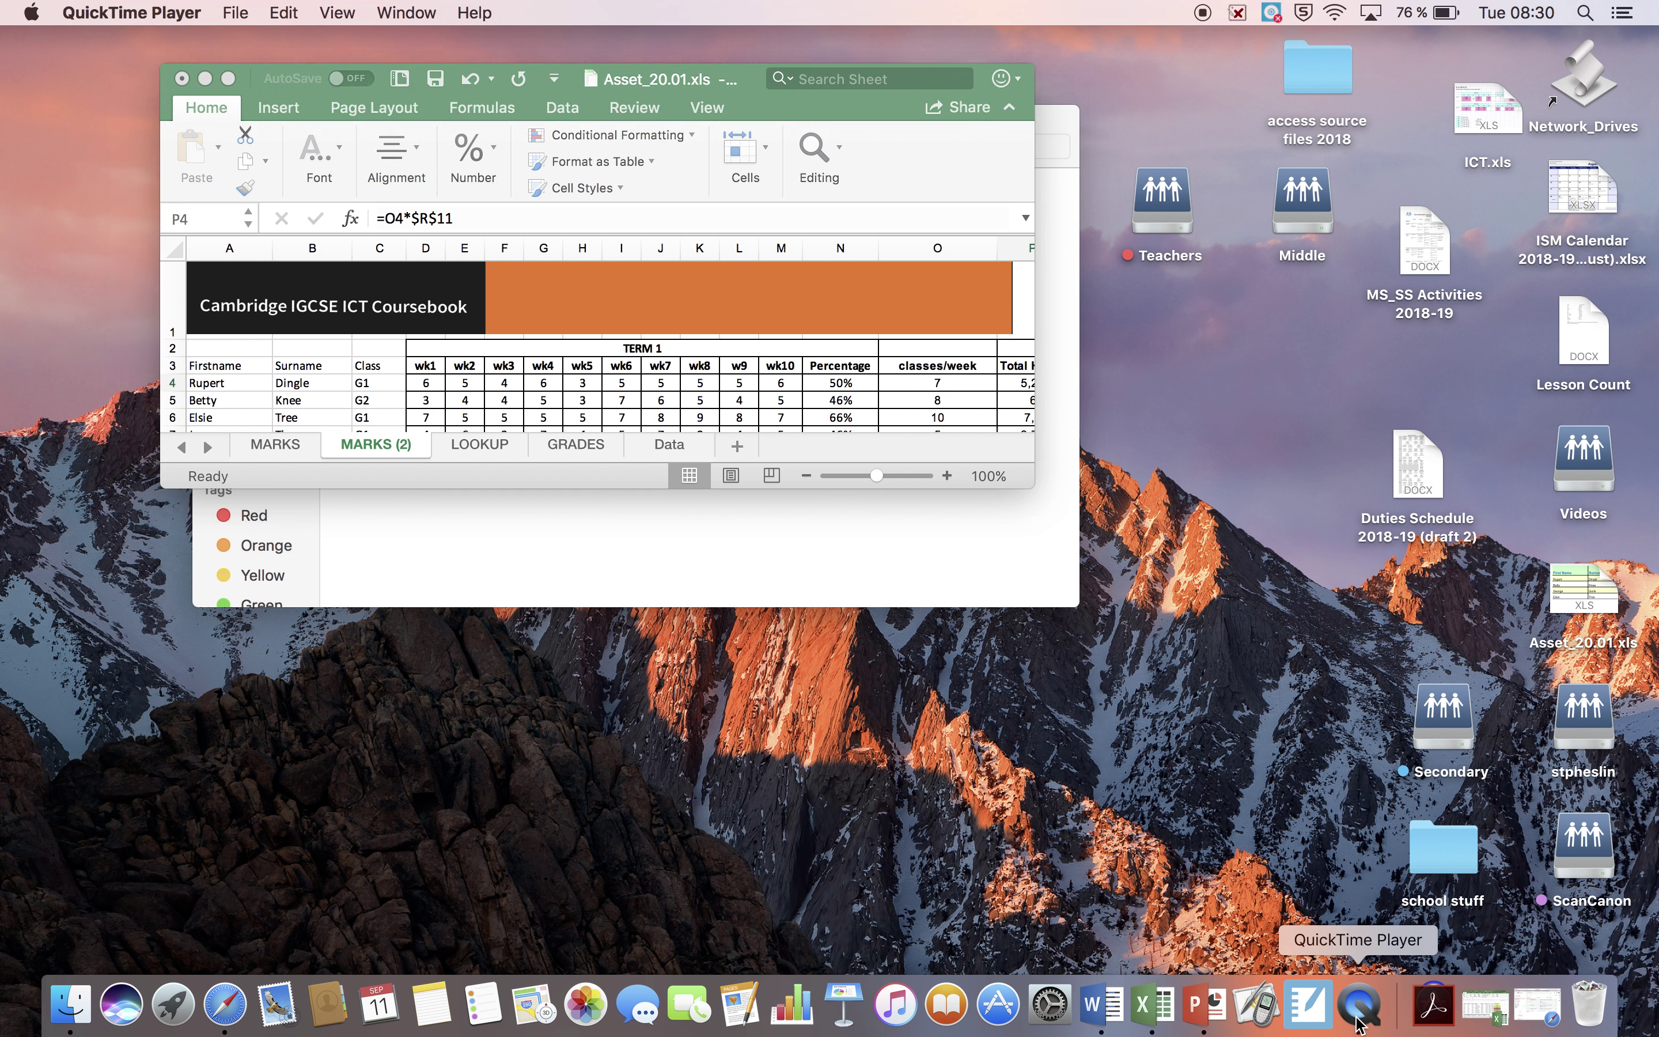
{"action": "left_click", "coordinate": [140, 12]}
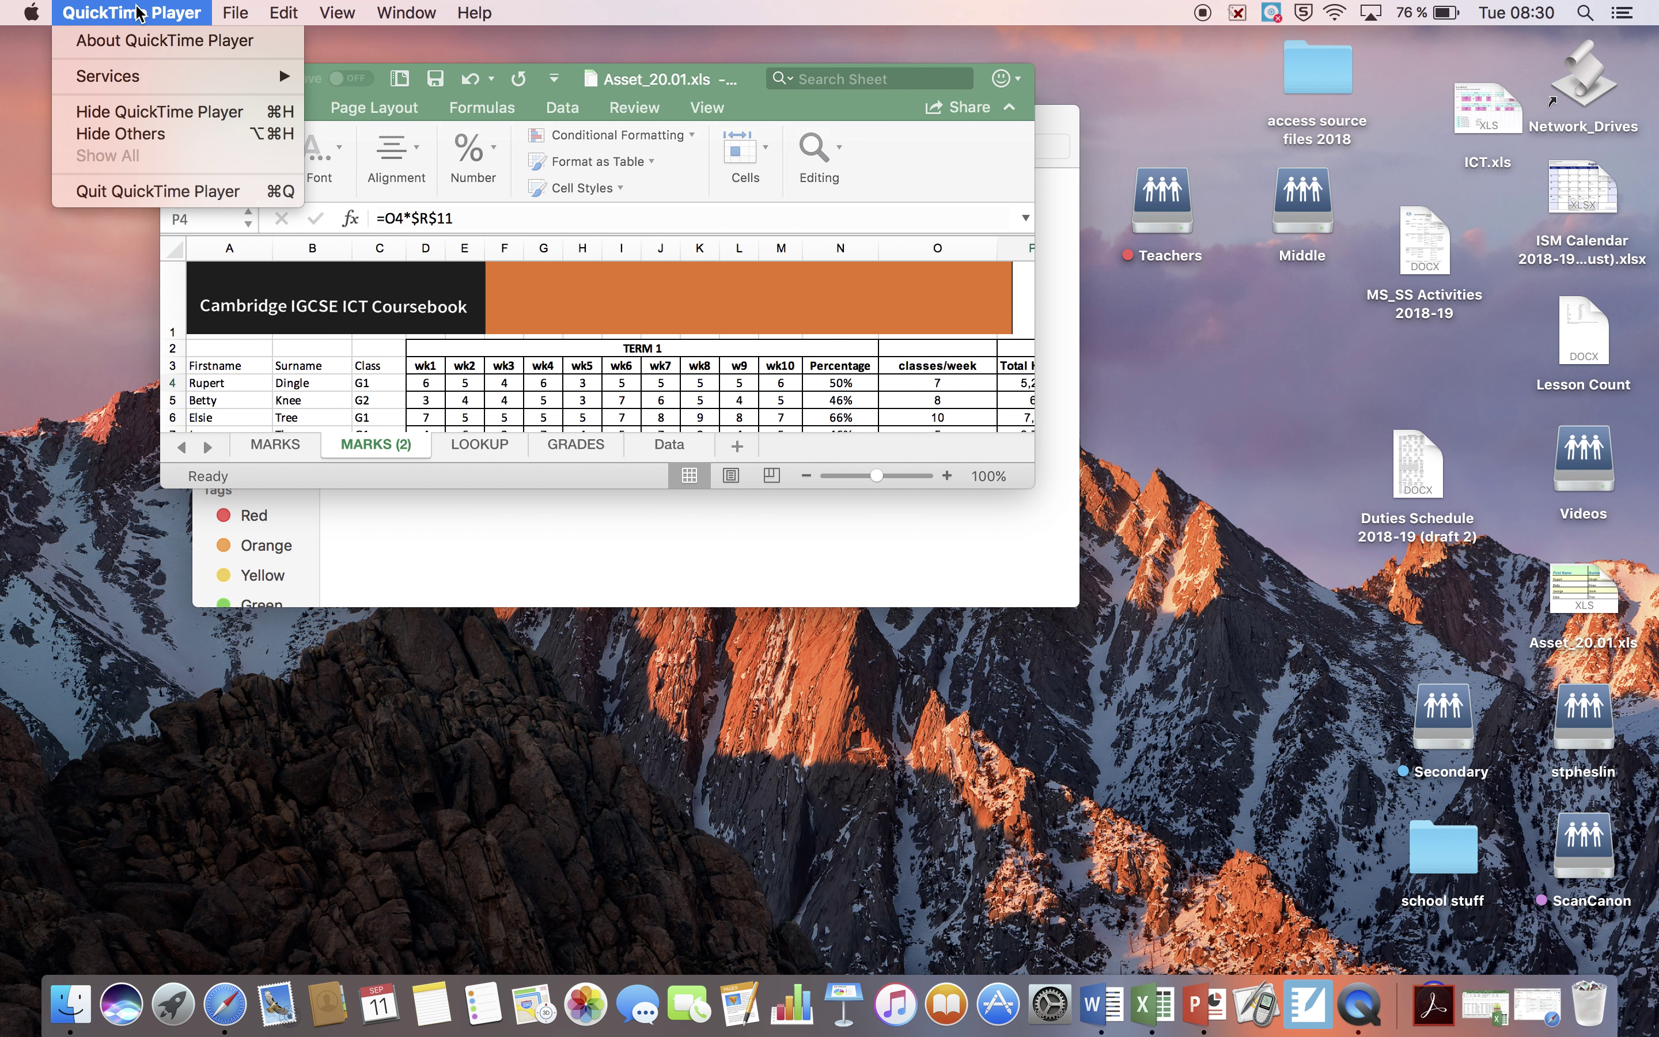
{"action": "mouse_move", "coordinate": [237, 12]}
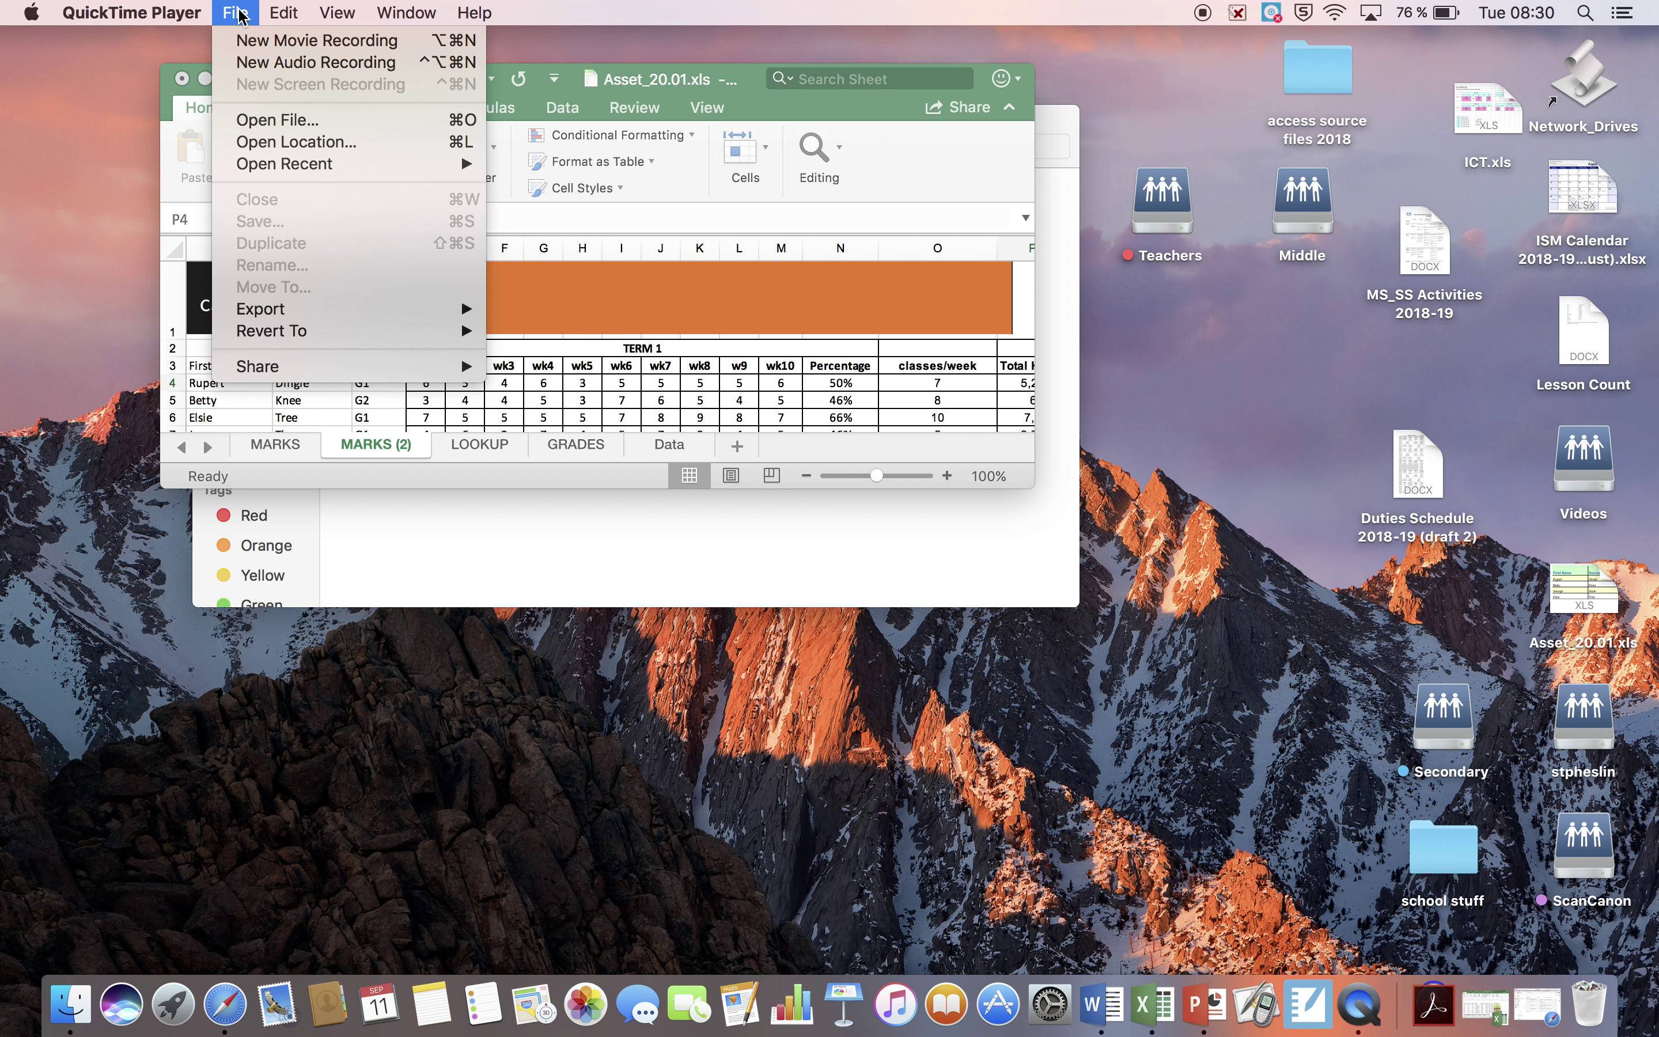
{"action": "mouse_move", "coordinate": [137, 12]}
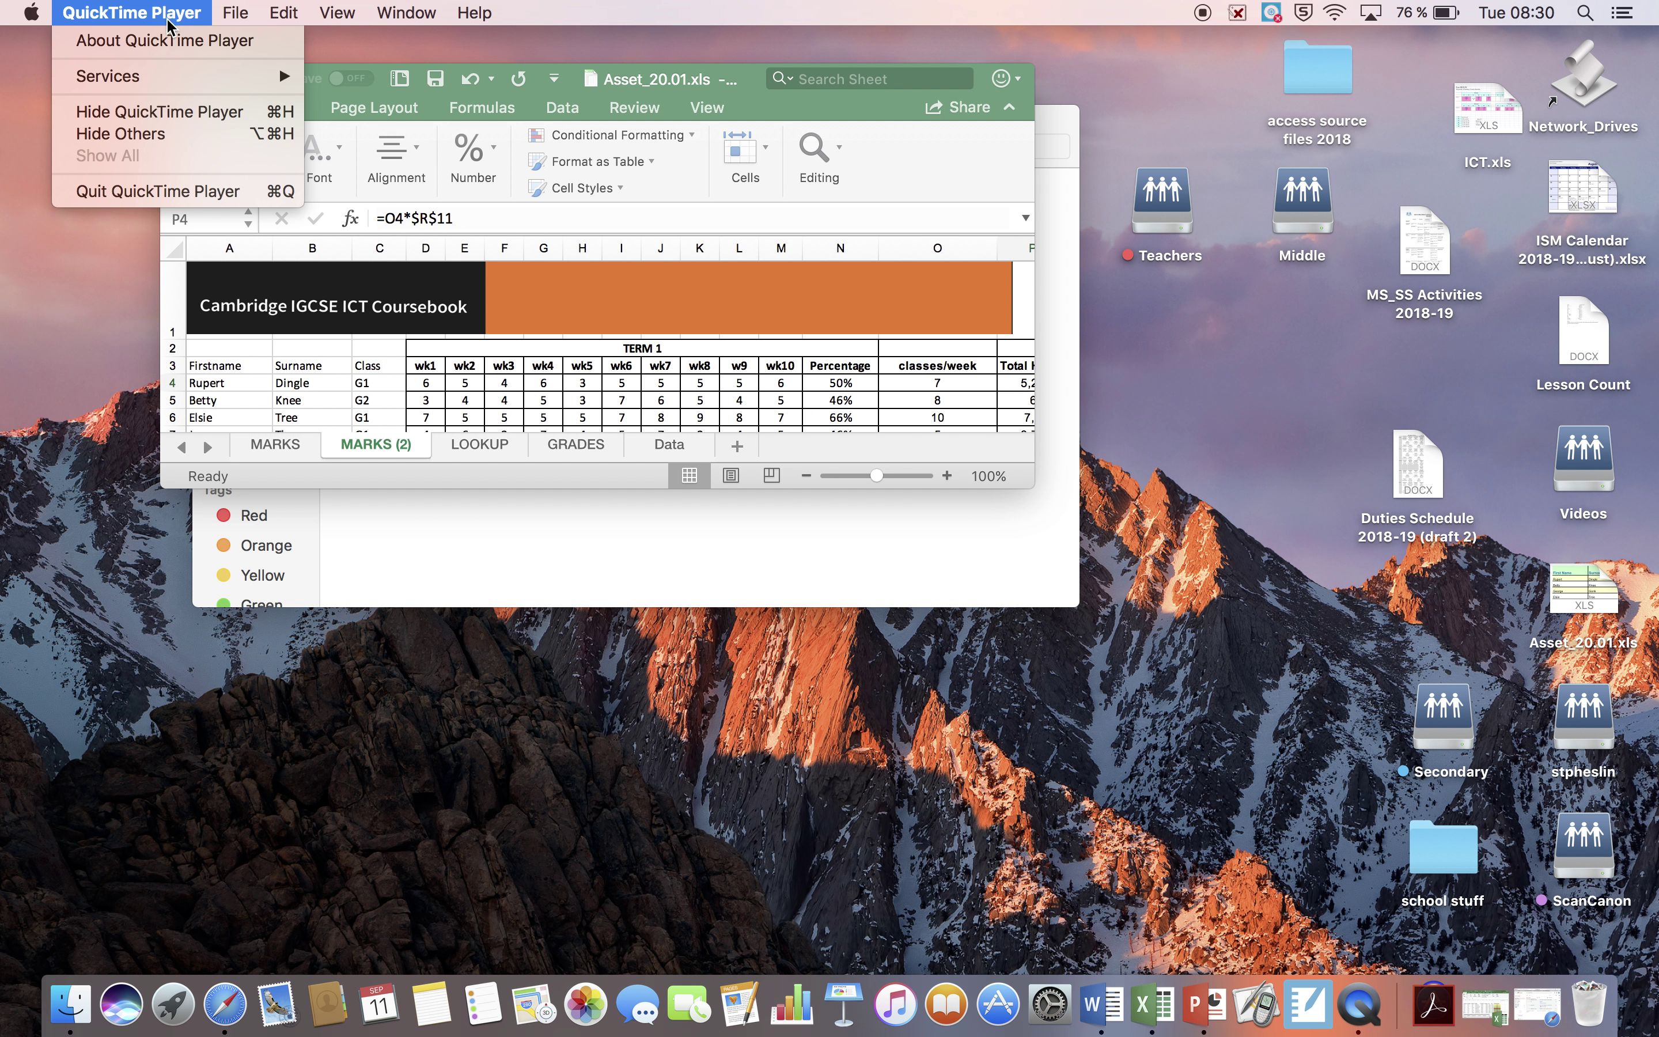
{"action": "left_click", "coordinate": [145, 192]}
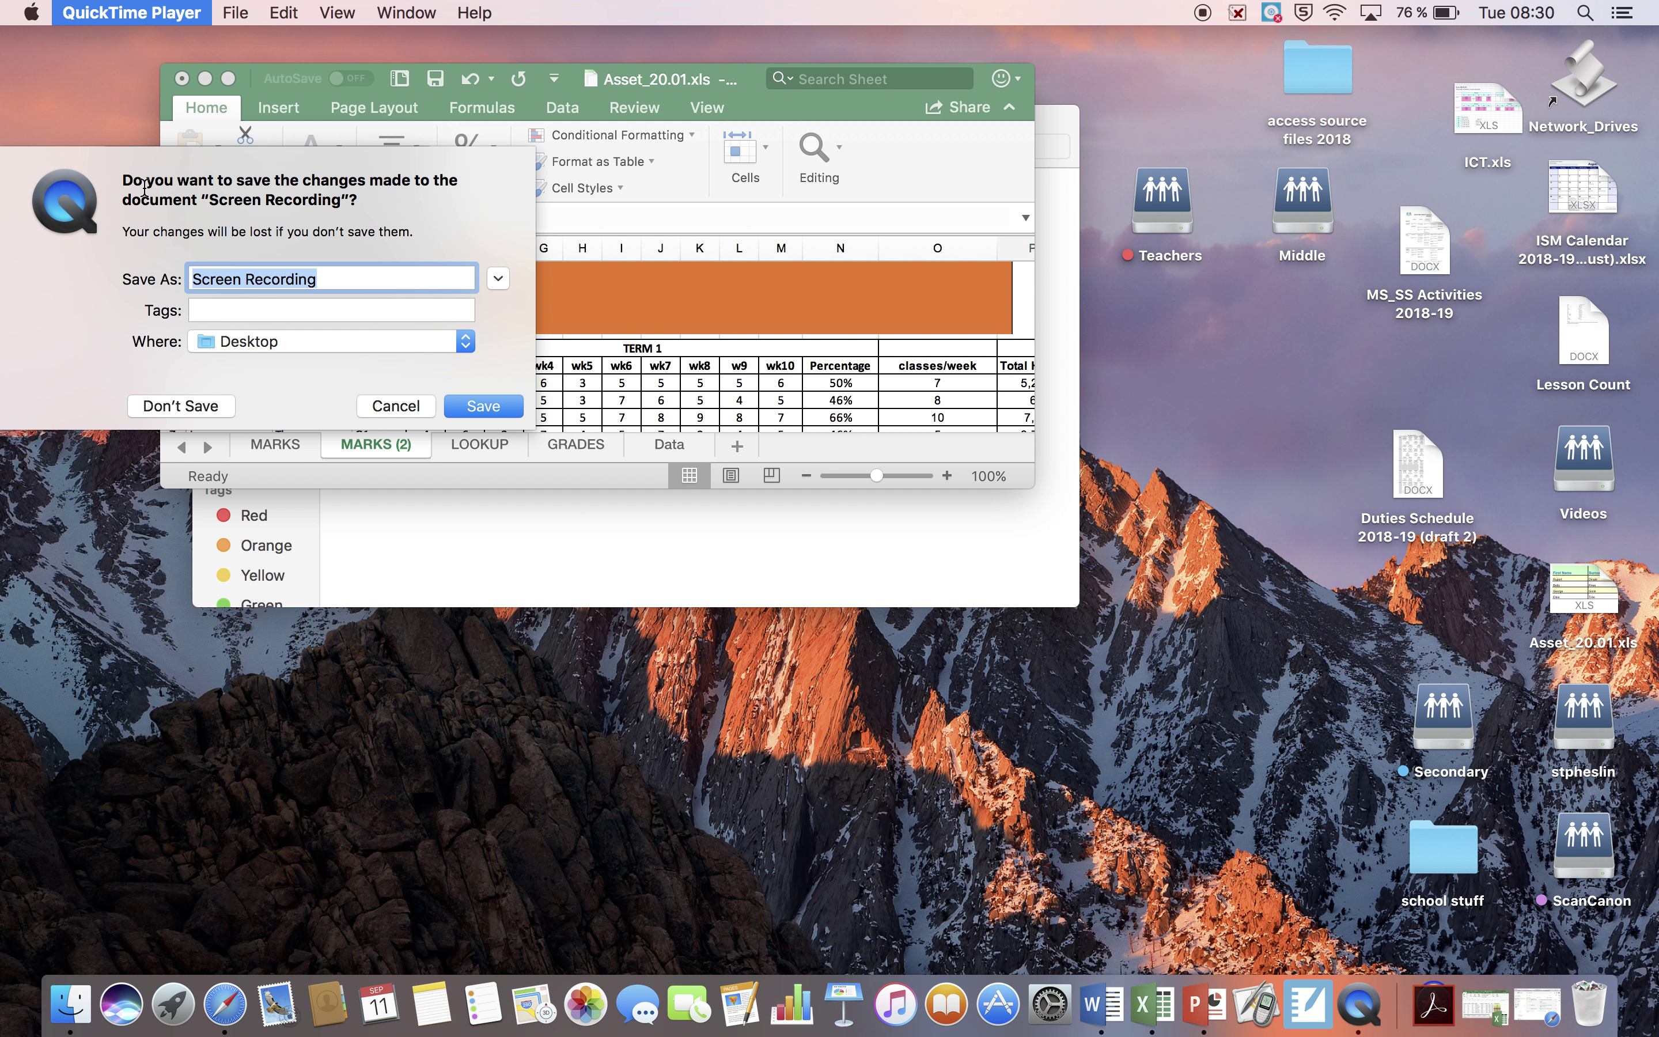
Name the unsaved screen recording "Year 10 absolute reference" for saving on the Desktop
{"action": "type", "text": "y"}
{"action": "key", "text": "BackSpace"}
{"action": "type", "text": "Year"}
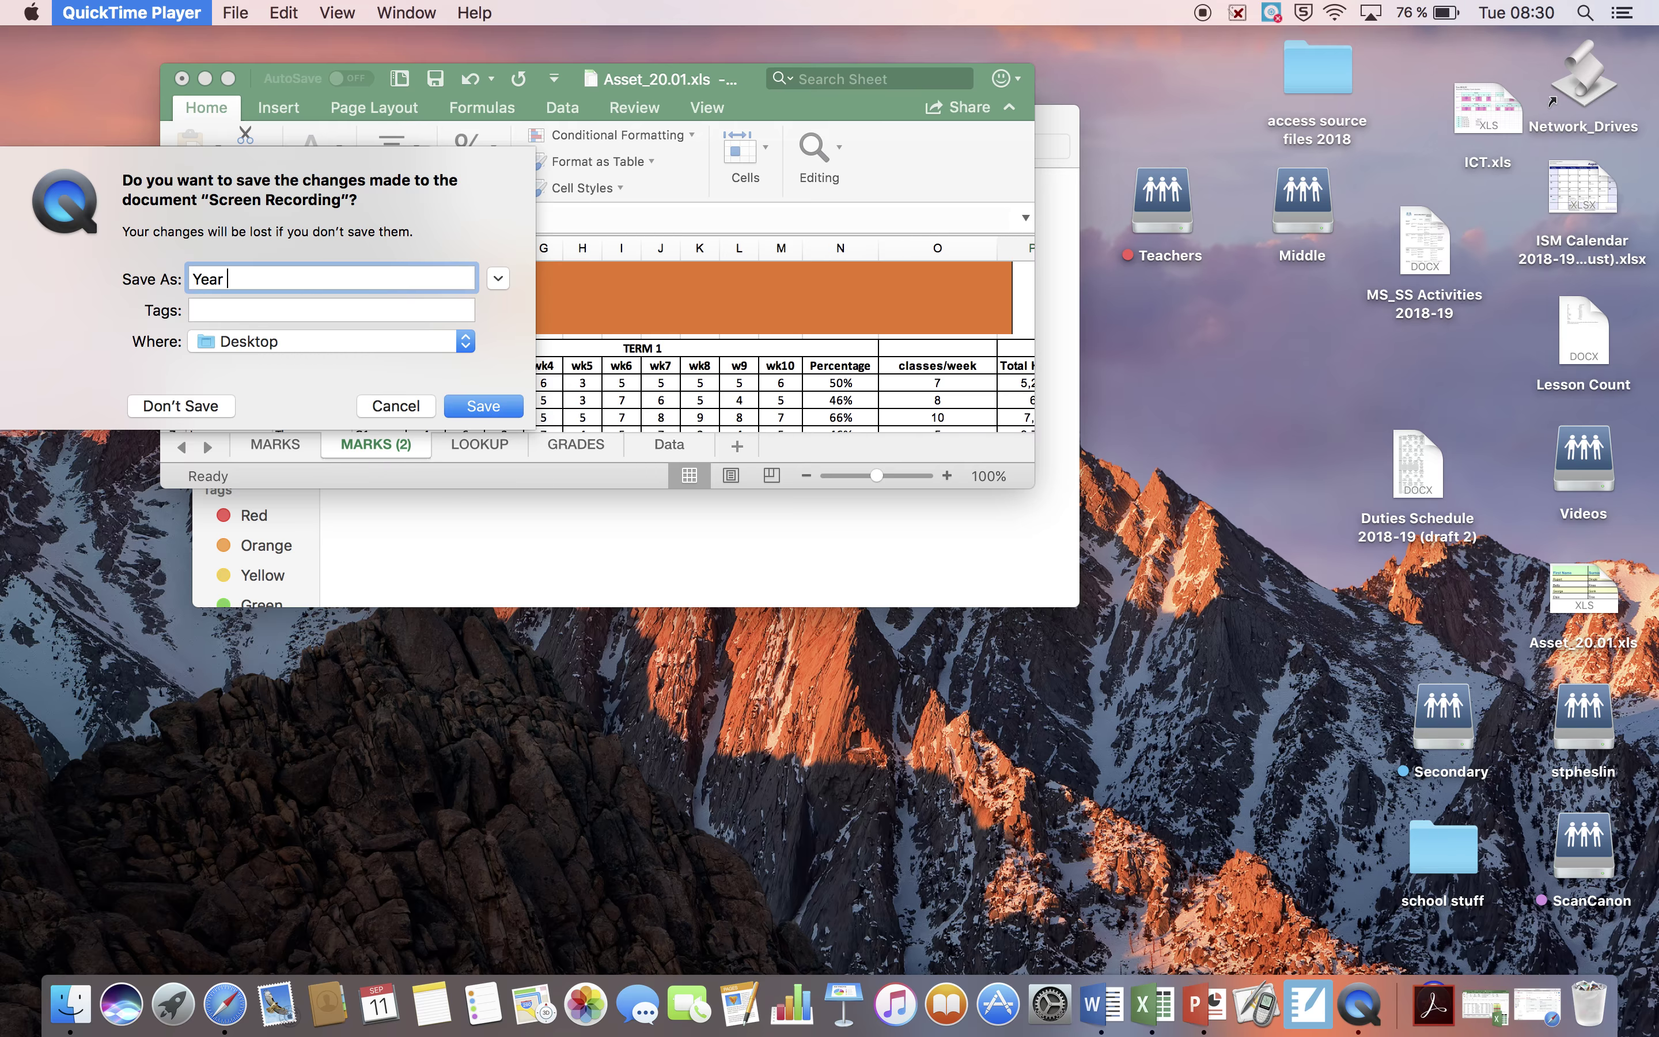
{"action": "type", "text": " 10 ab"}
{"action": "type", "text": "lute reference"}
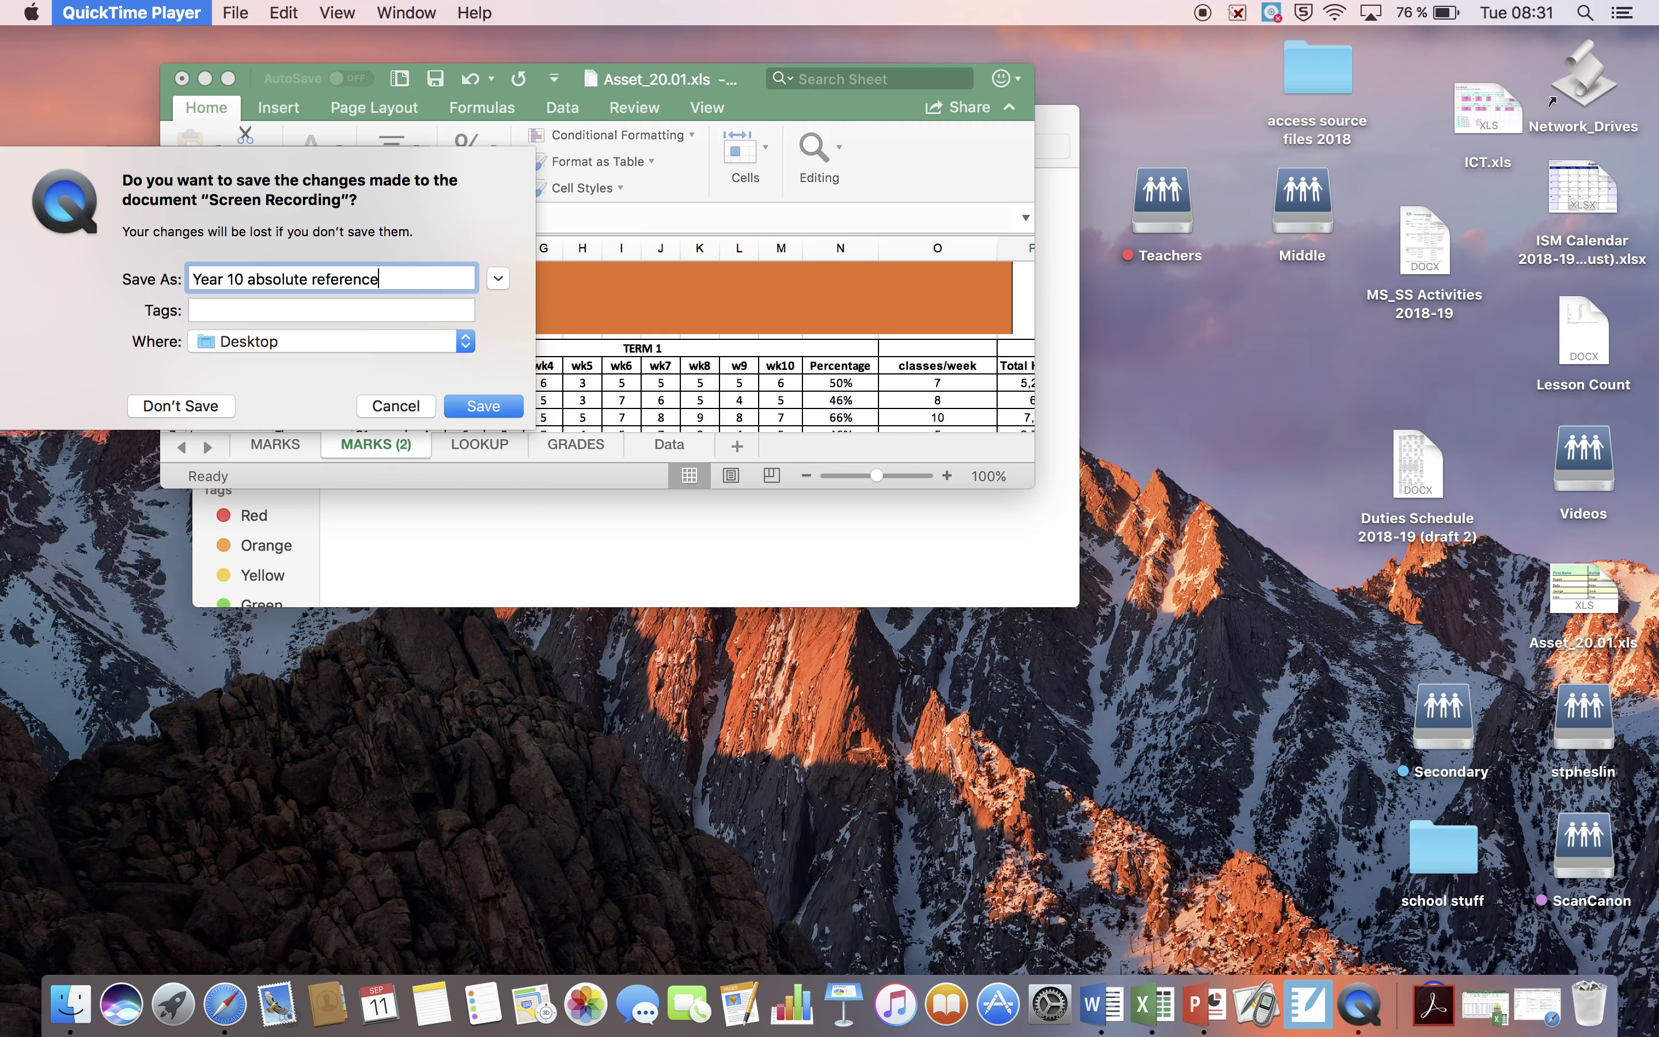